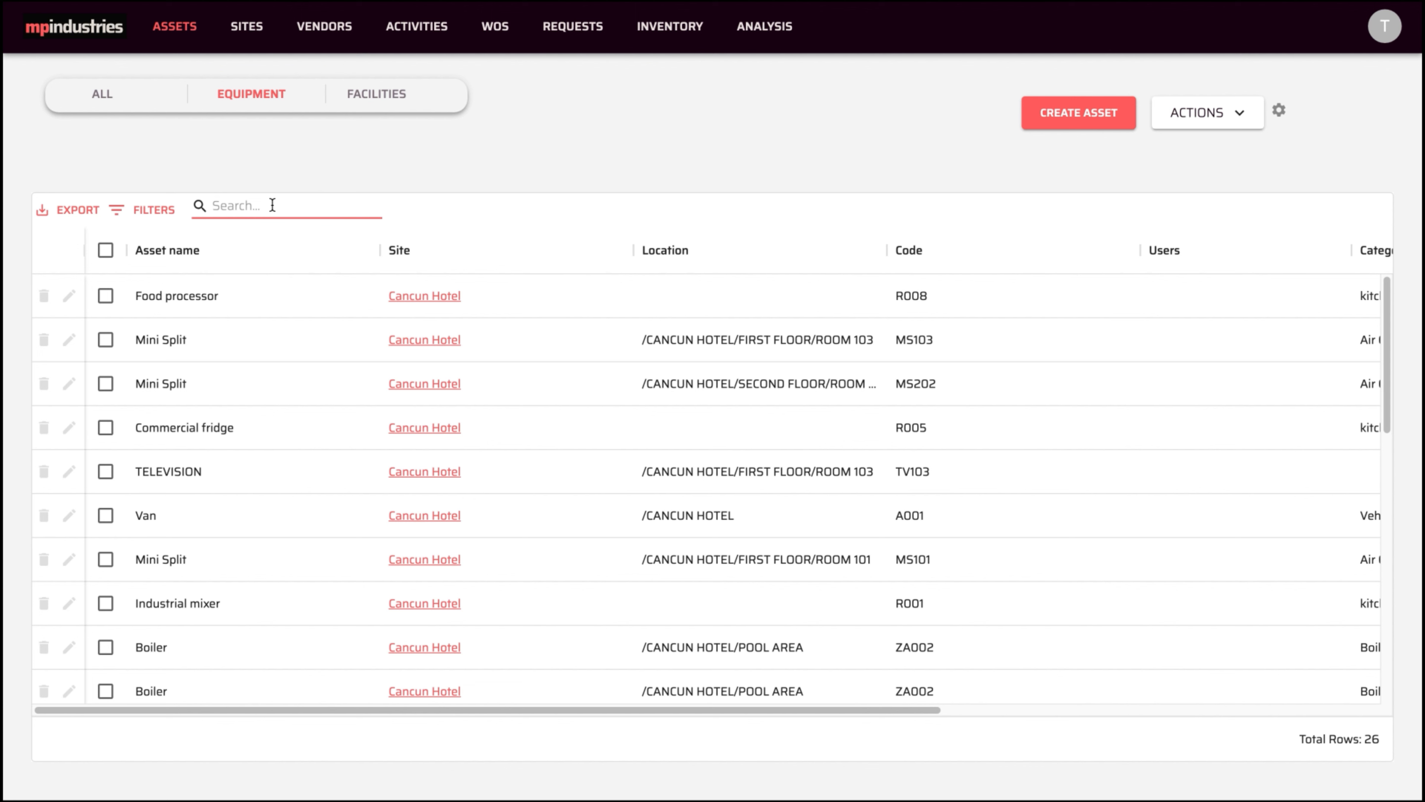
- Search the assets for R00 and then MEA, clearing each search to show all assets
text(R001)
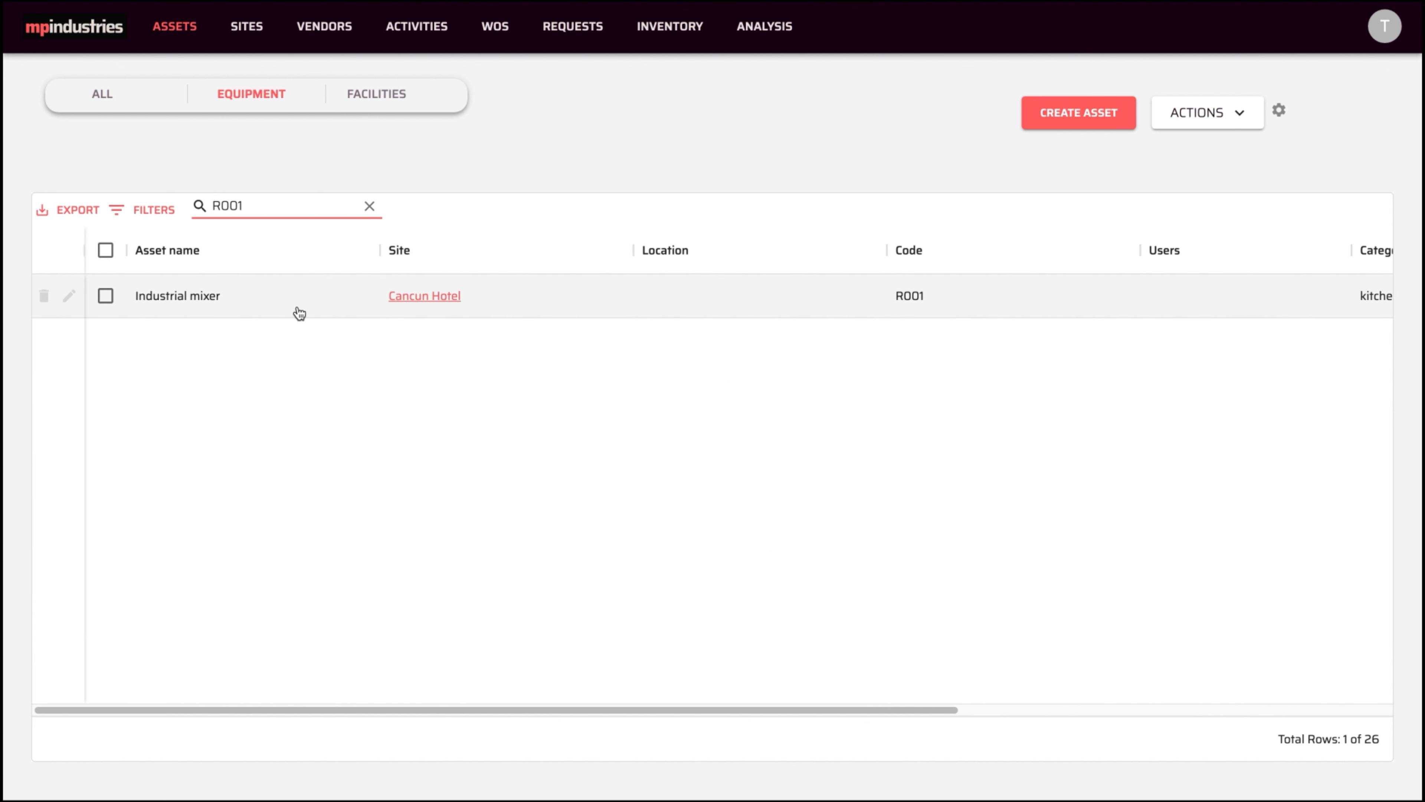
click(370, 208)
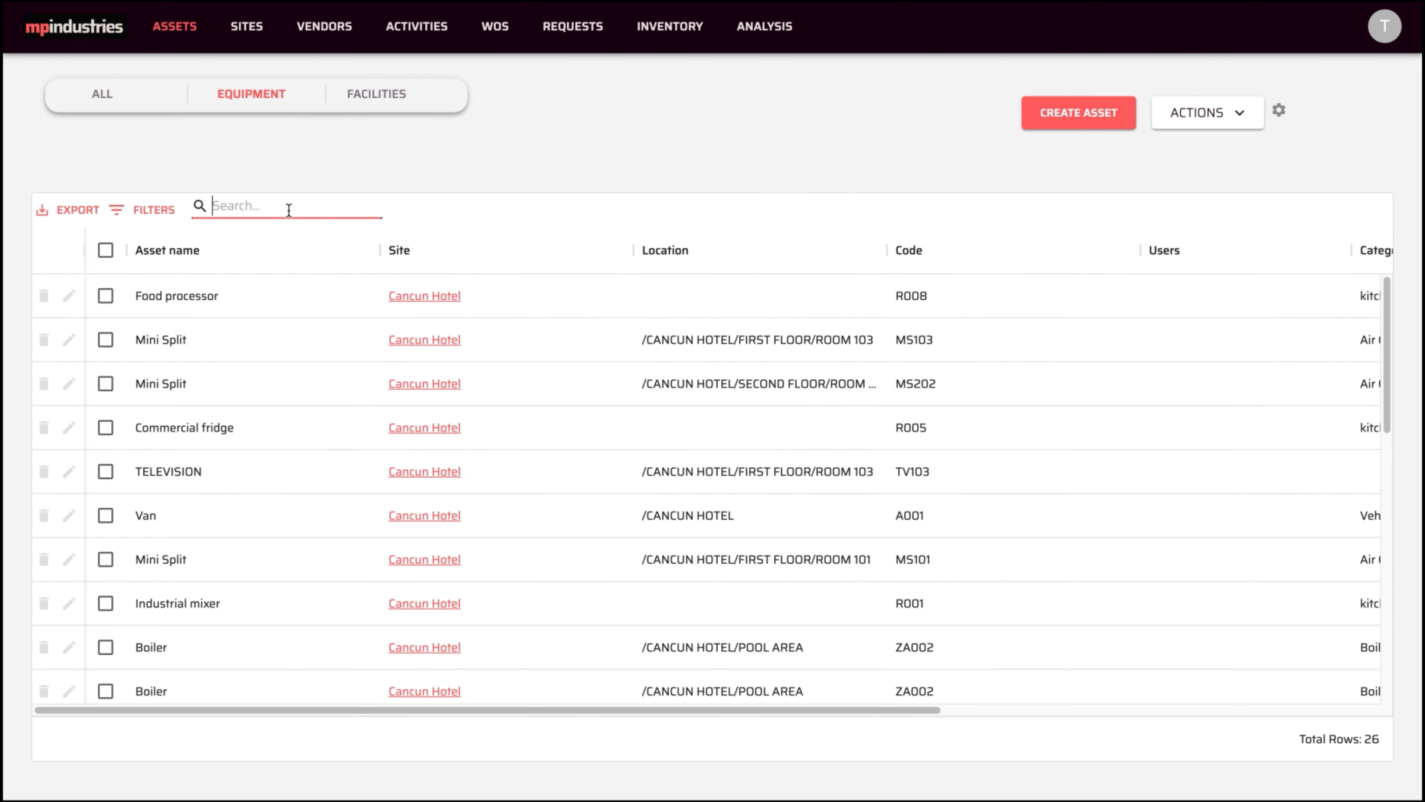
text(MEAT)
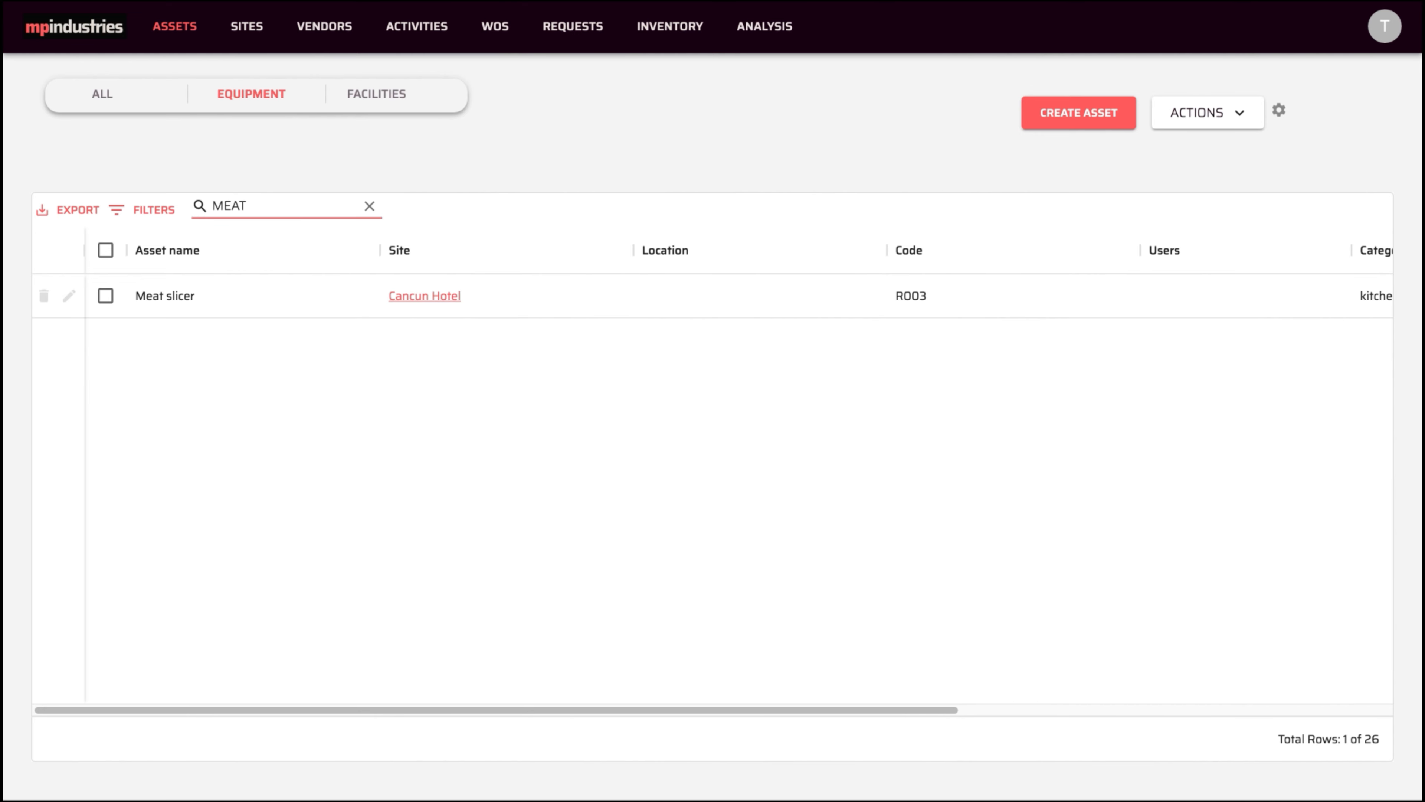
click(370, 208)
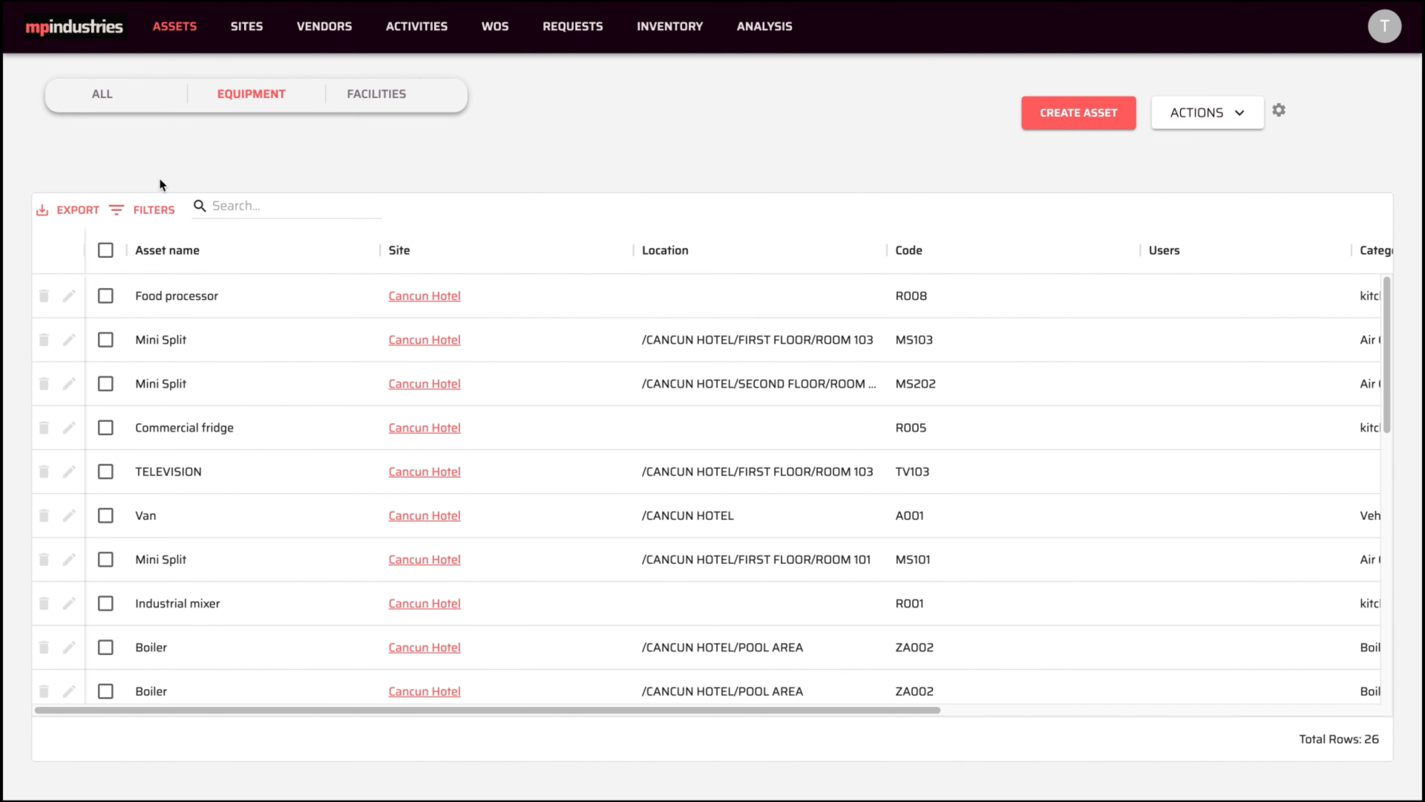
- Filter the asset table to Site containing CANCUN
click(151, 209)
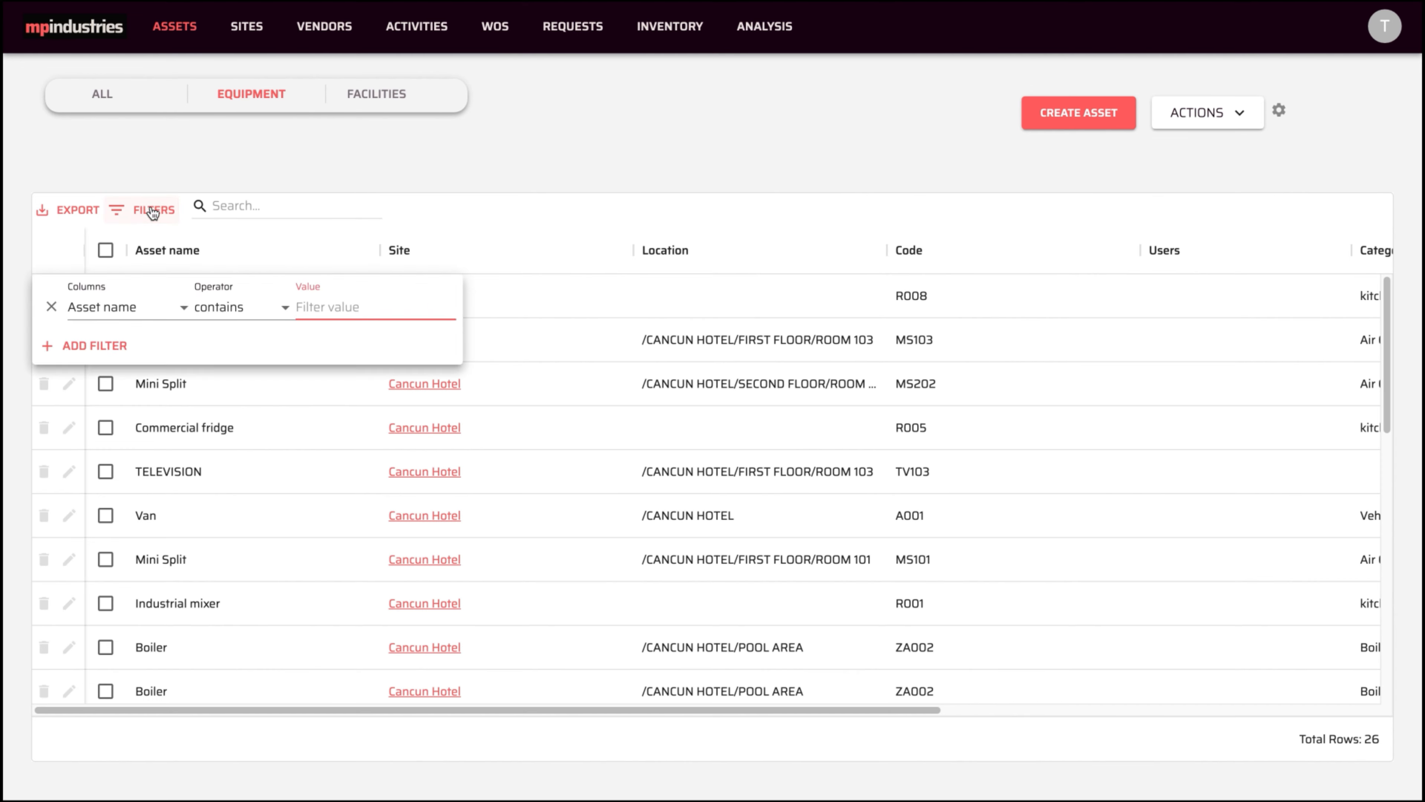
click(129, 309)
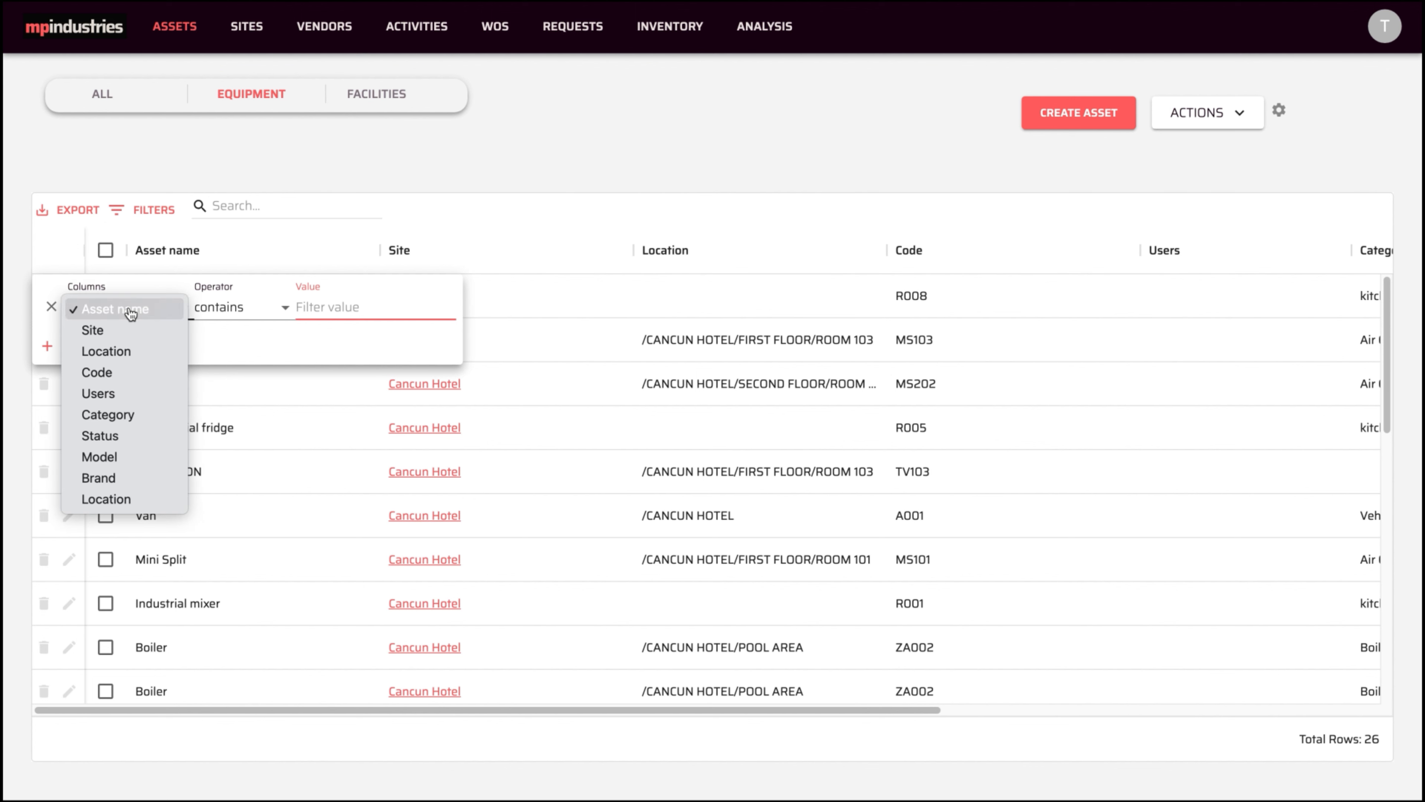
click(107, 331)
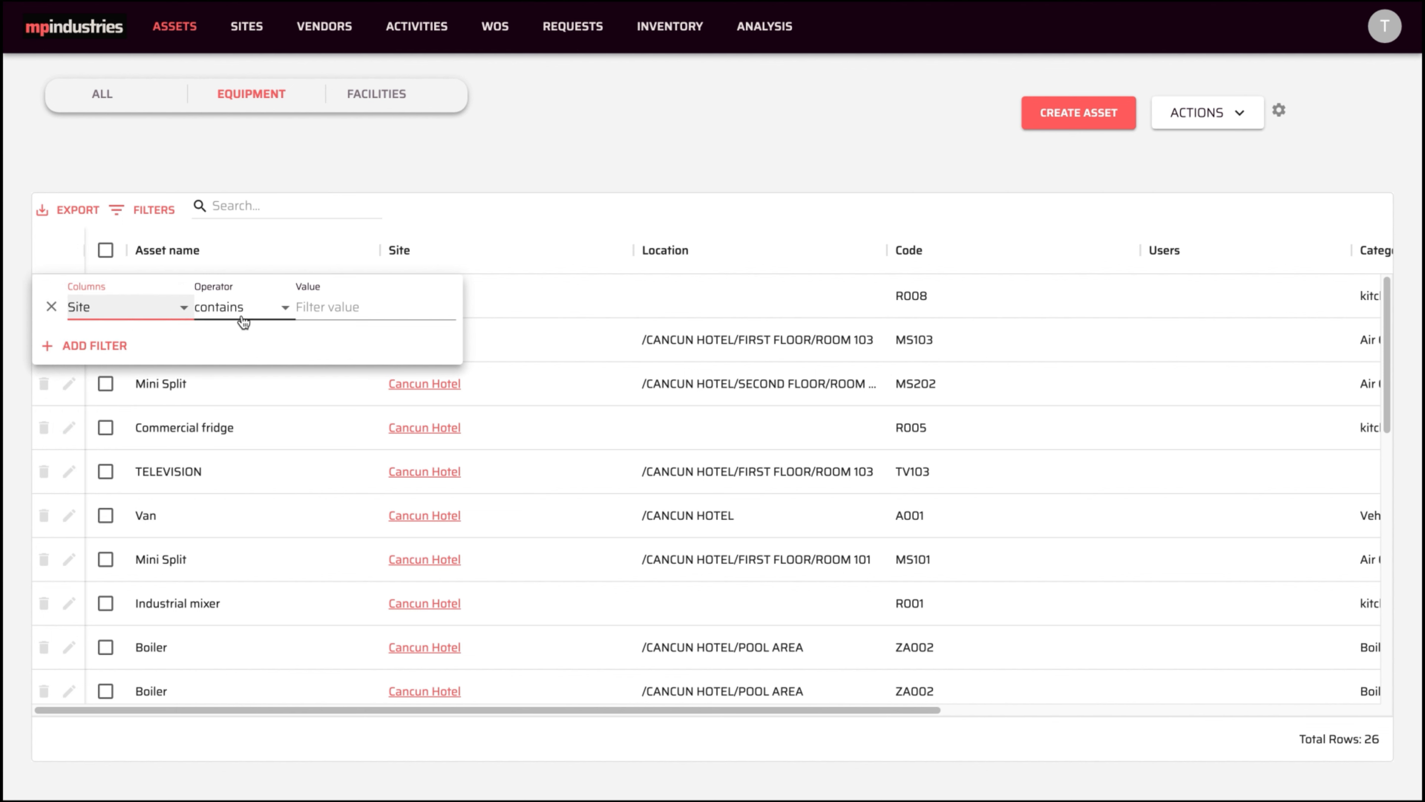
click(325, 308)
text(CANCUN)
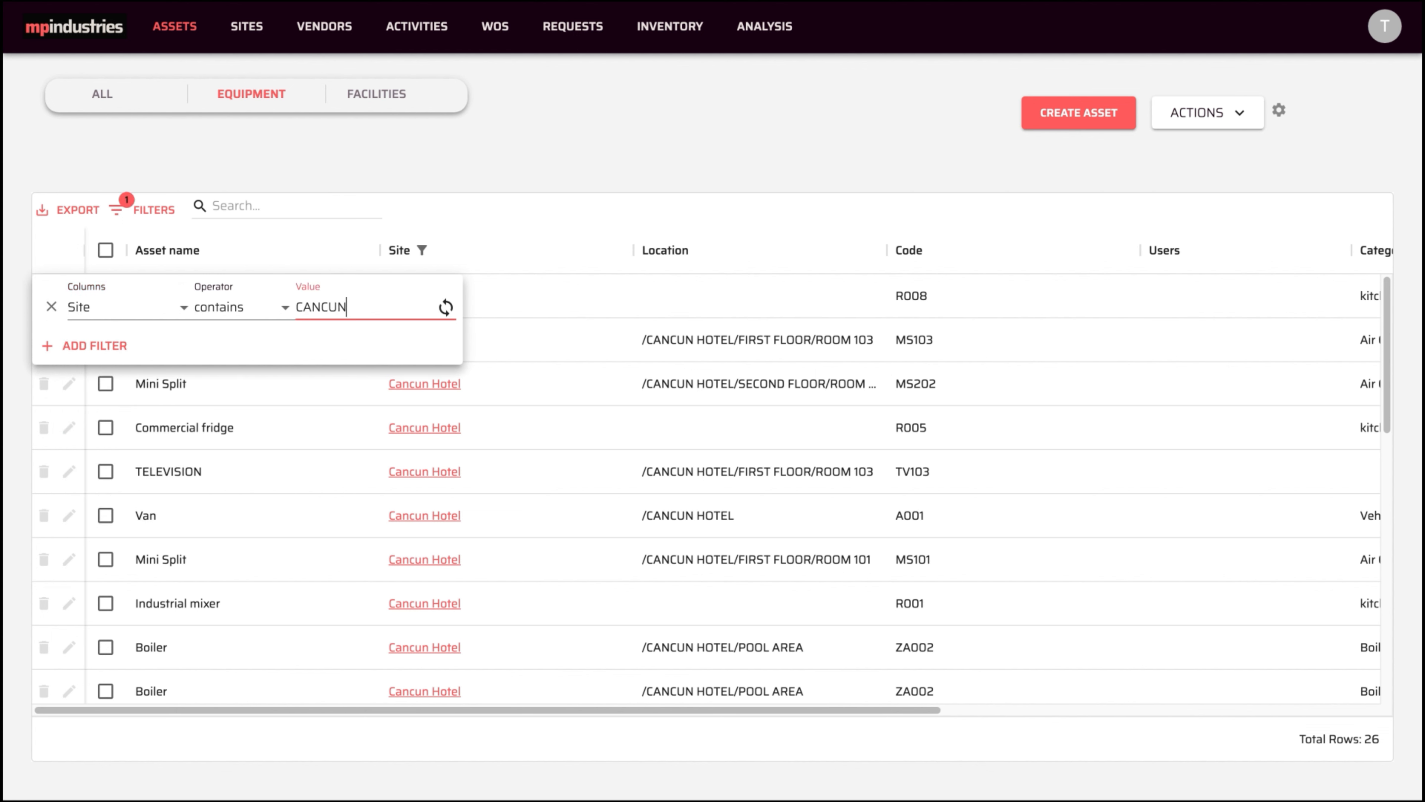
- Add a second And condition on Location contains, then remove both filter conditions
click(81, 347)
click(84, 359)
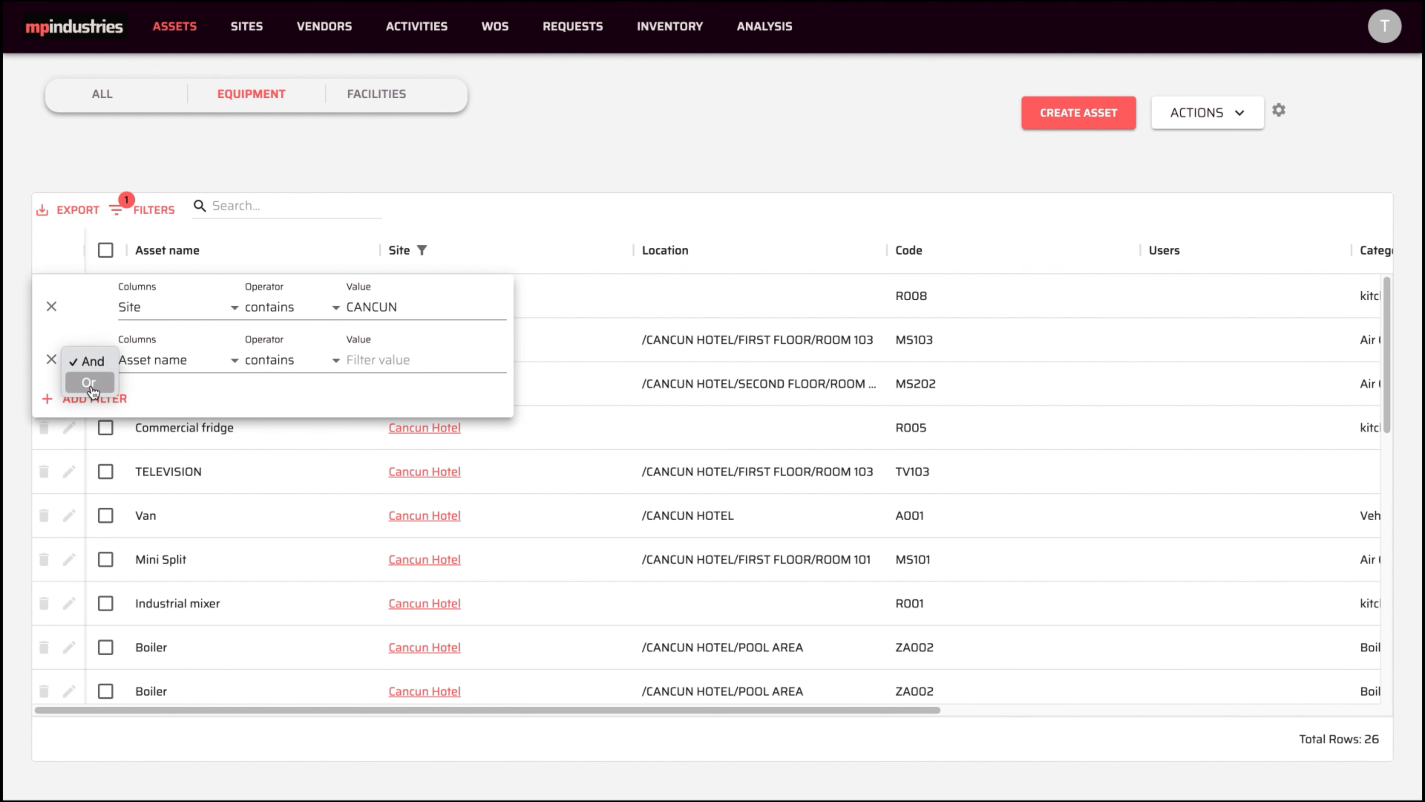
click(158, 363)
click(159, 364)
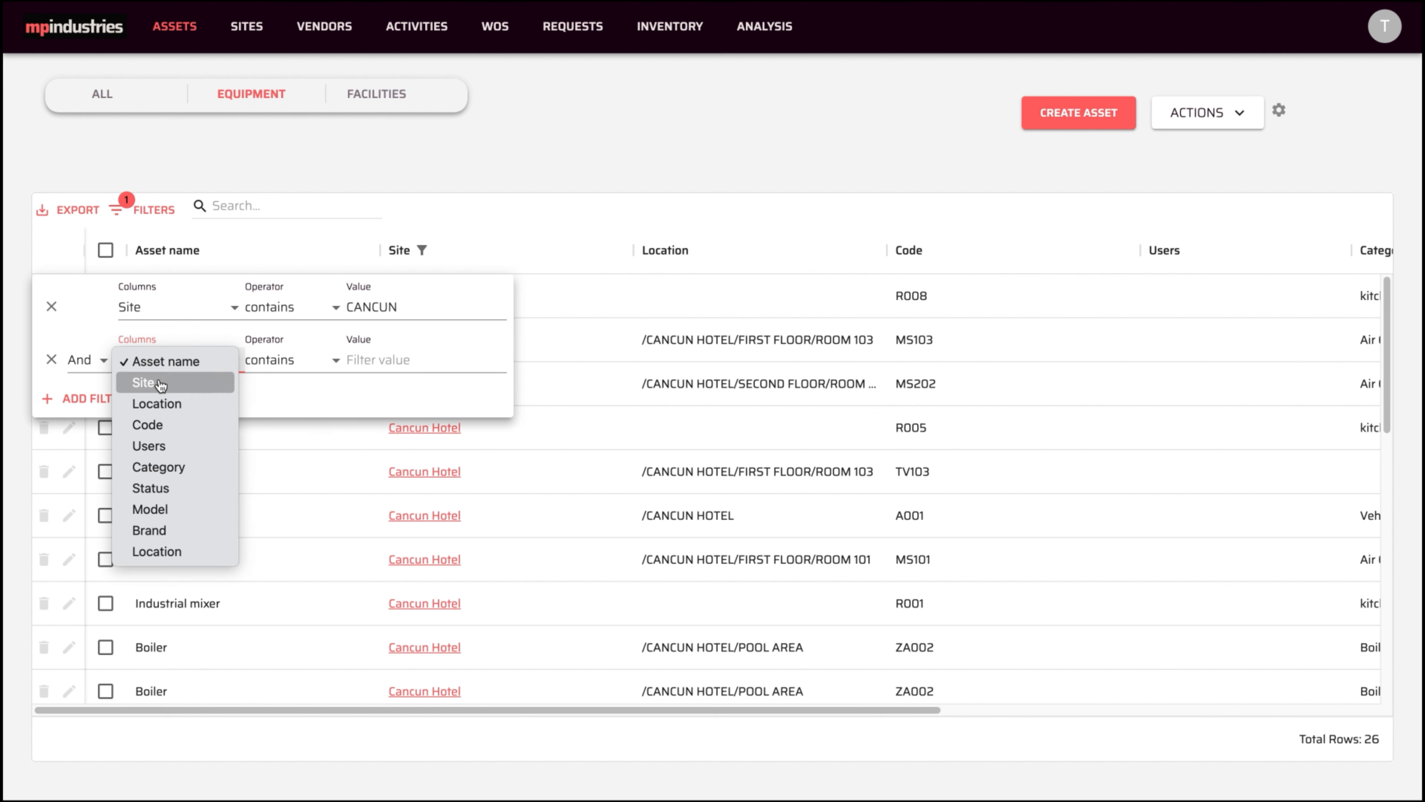
click(169, 404)
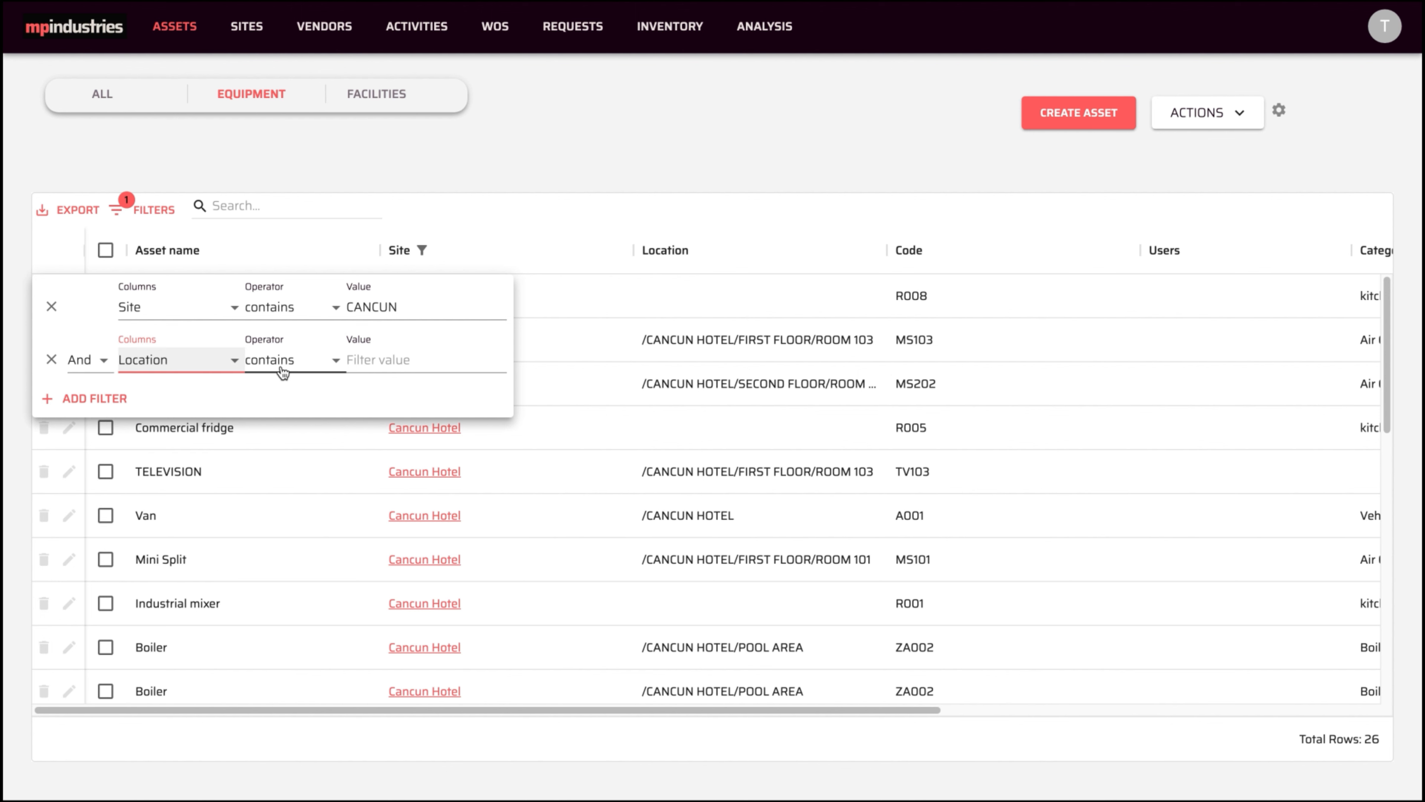
click(284, 370)
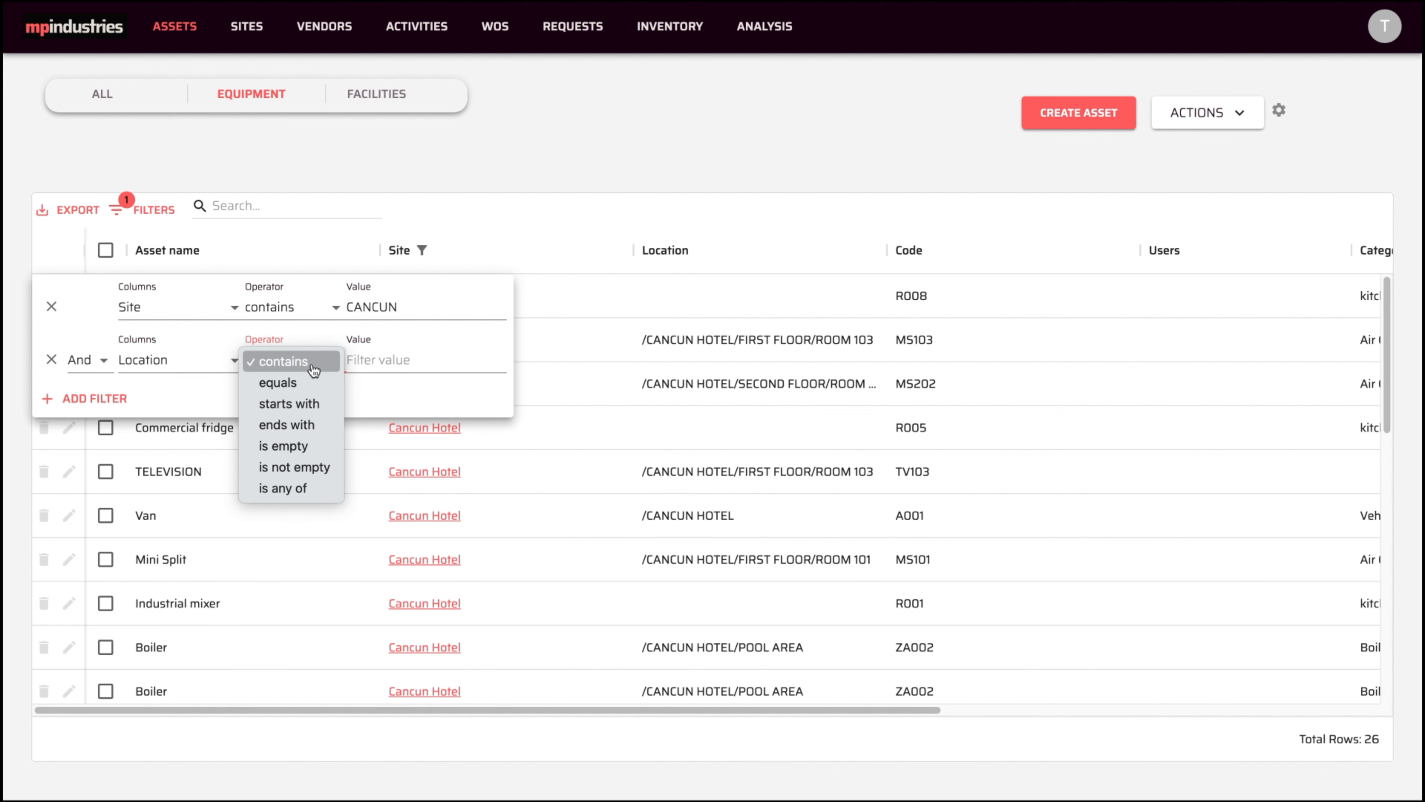
click(394, 360)
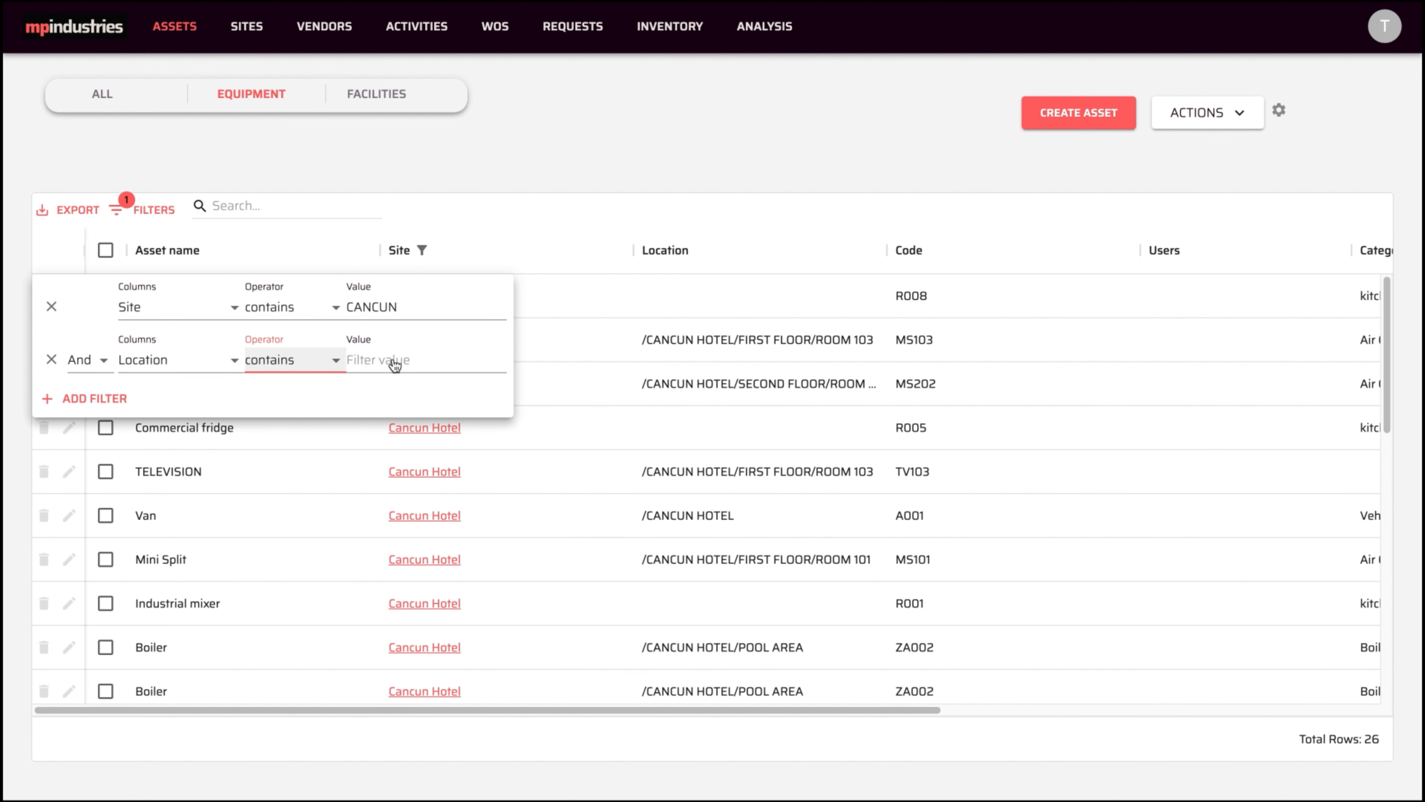
click(52, 360)
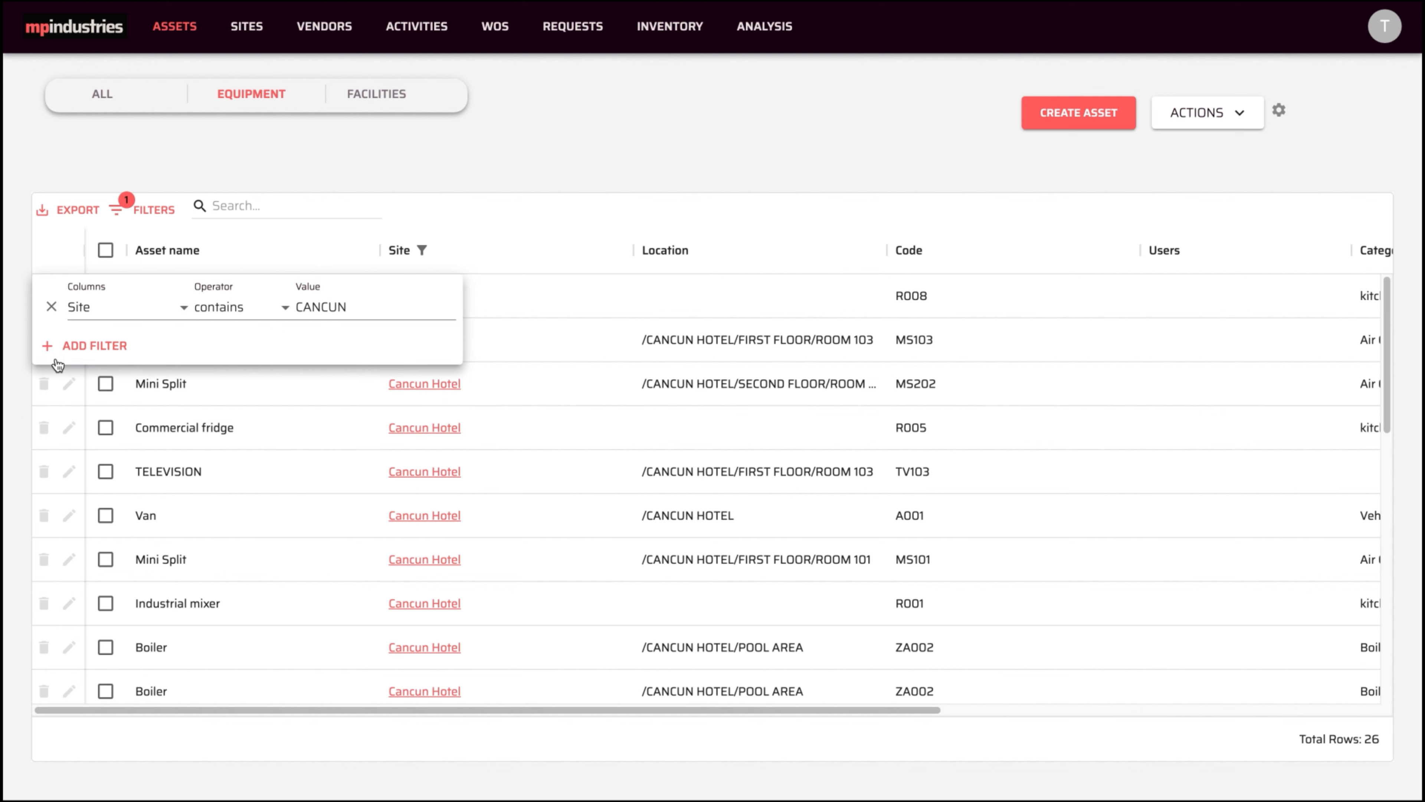
click(52, 307)
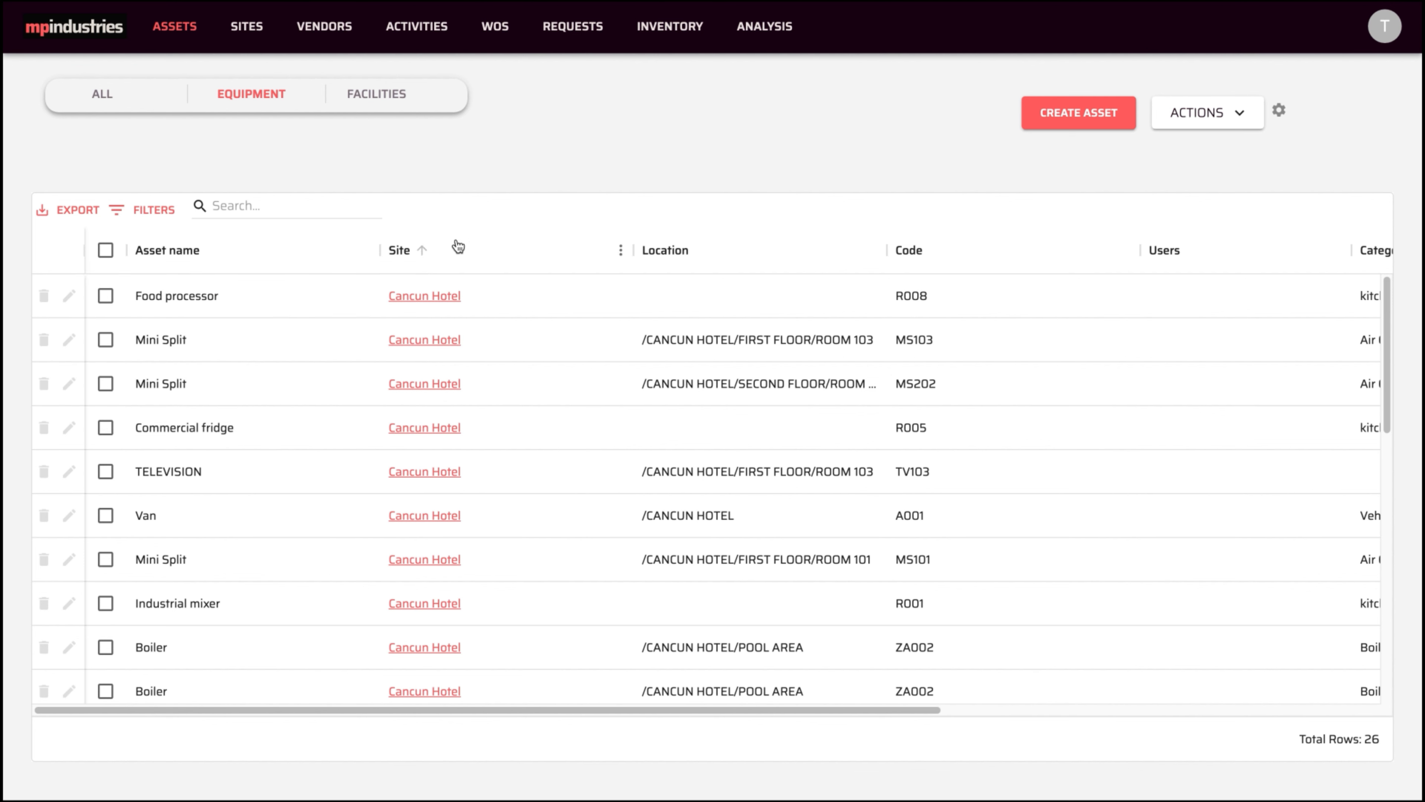
- Group the assets by Site, expand the Cancun Hotel group, then remove the grouping
click(621, 252)
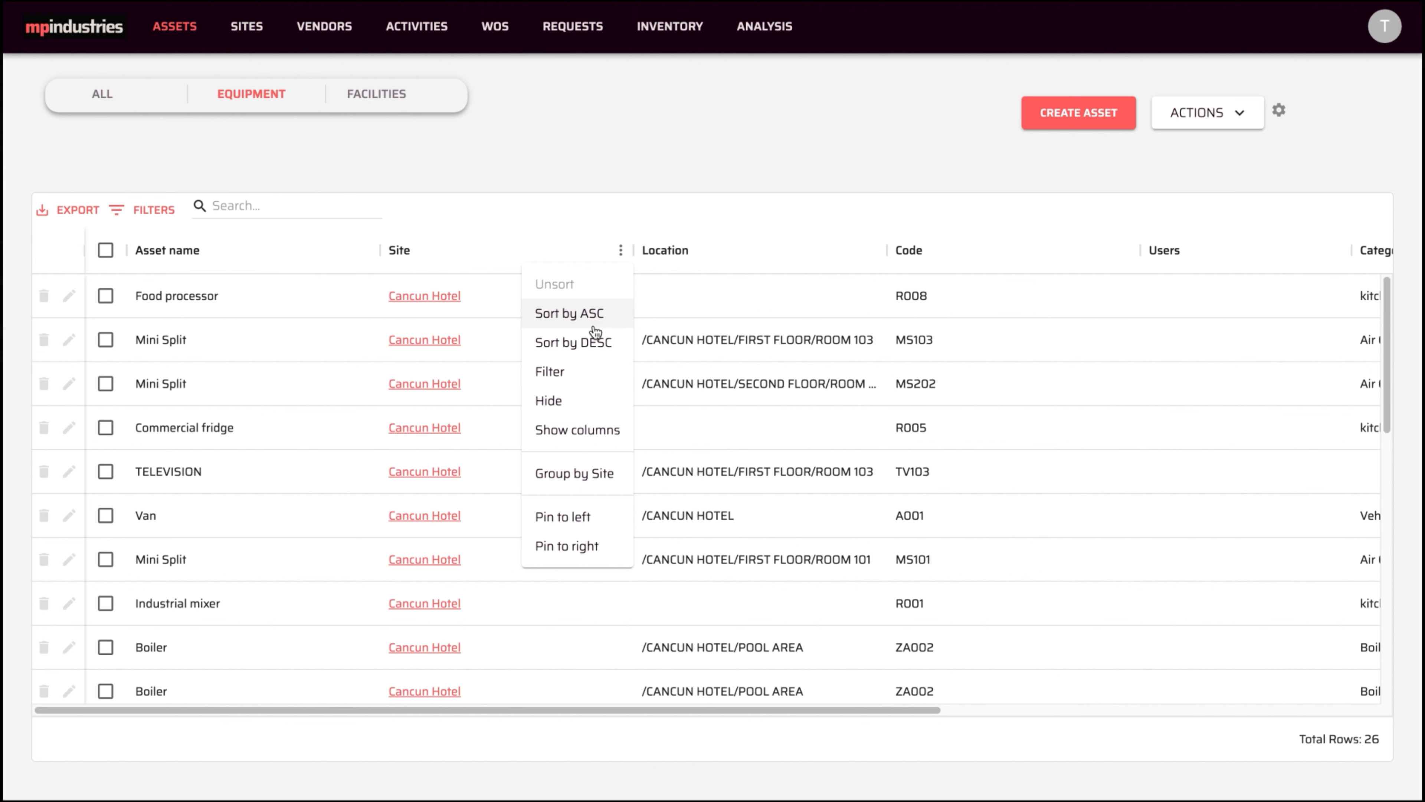
click(575, 474)
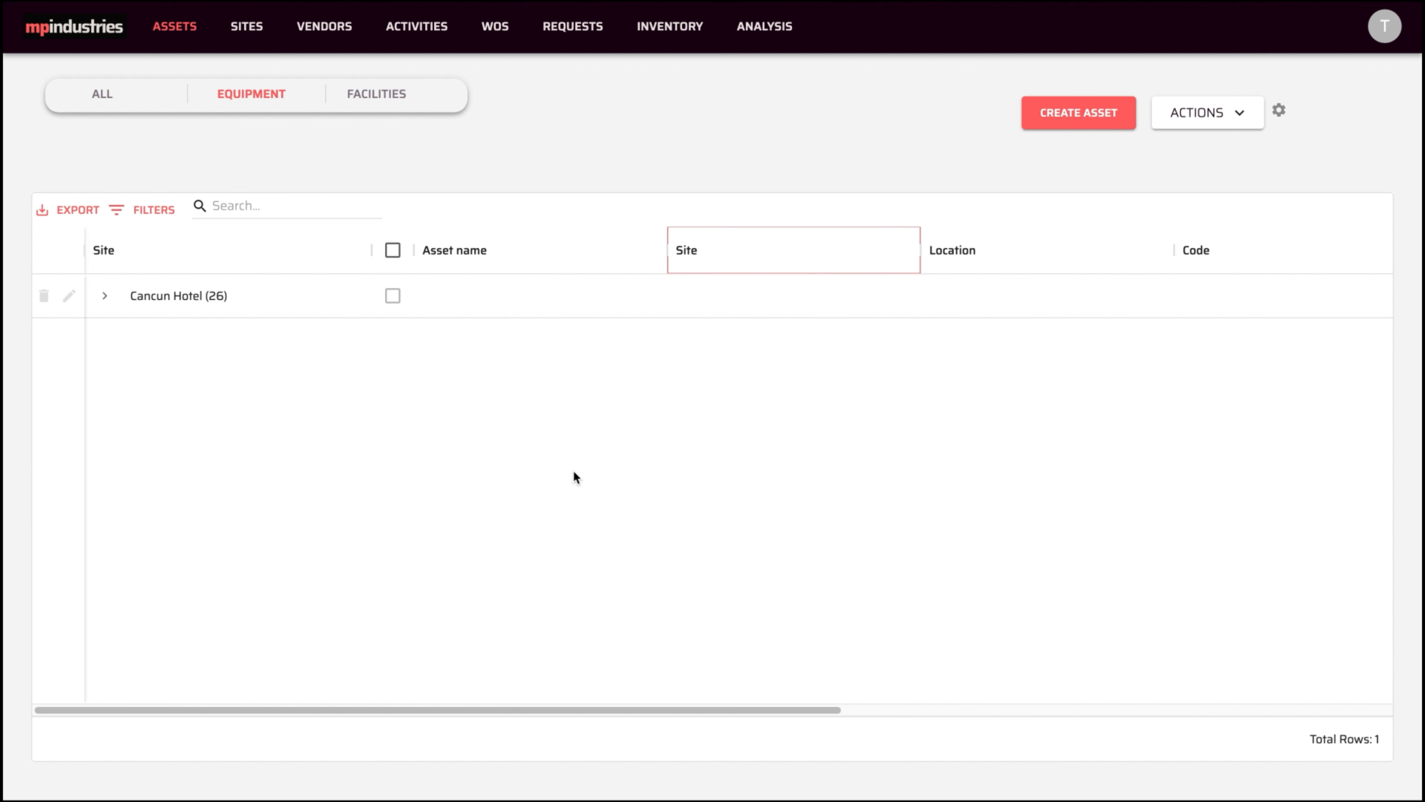
click(106, 295)
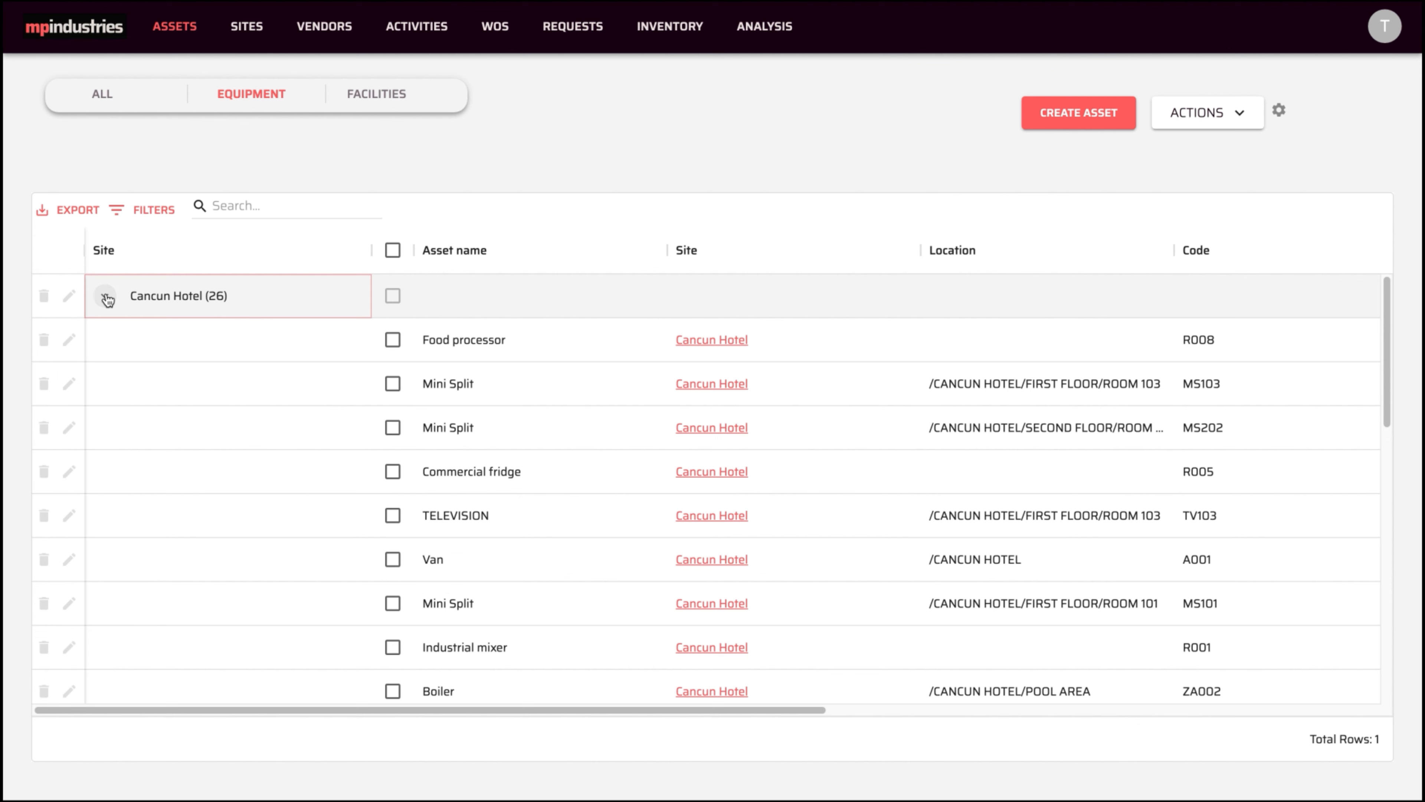
drag(518, 712, 388, 693)
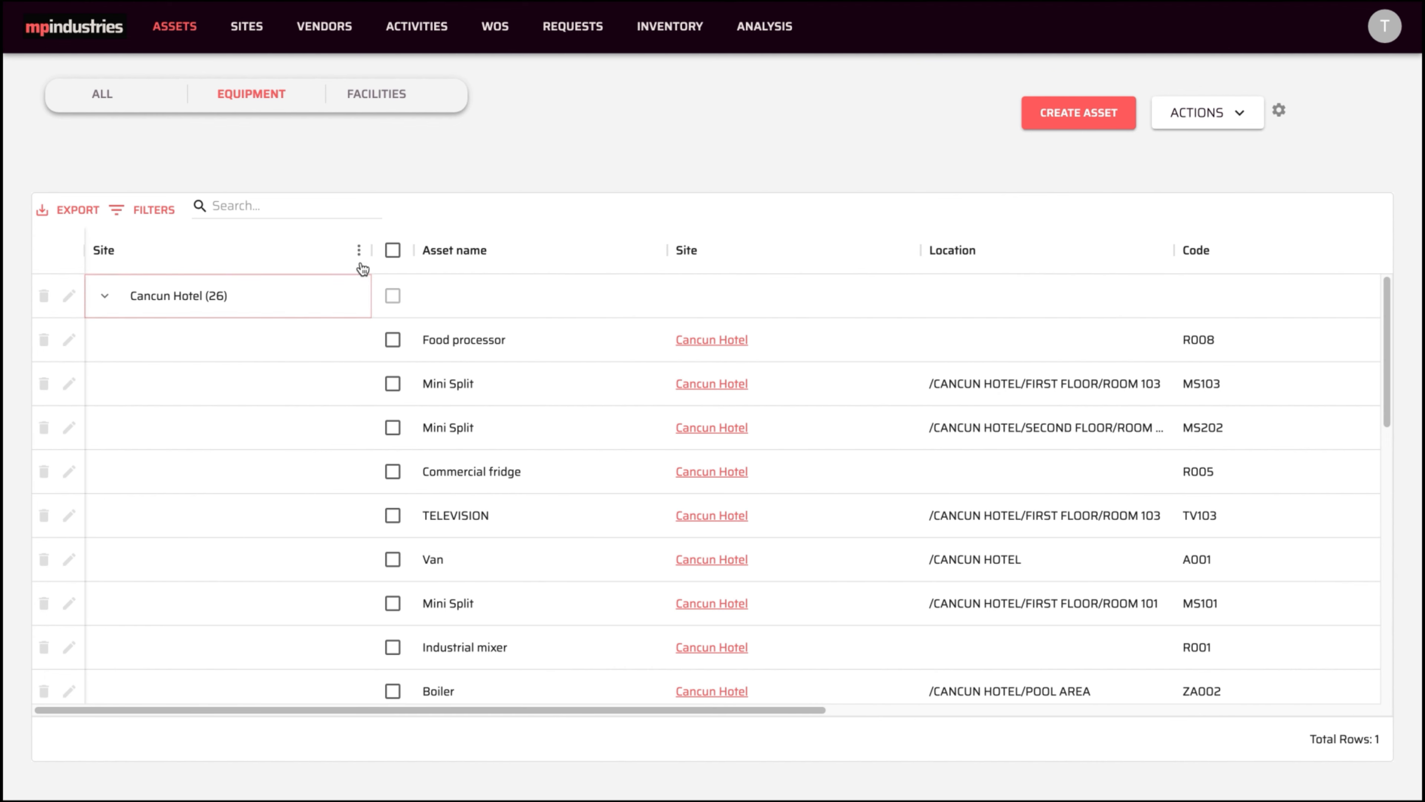
click(358, 249)
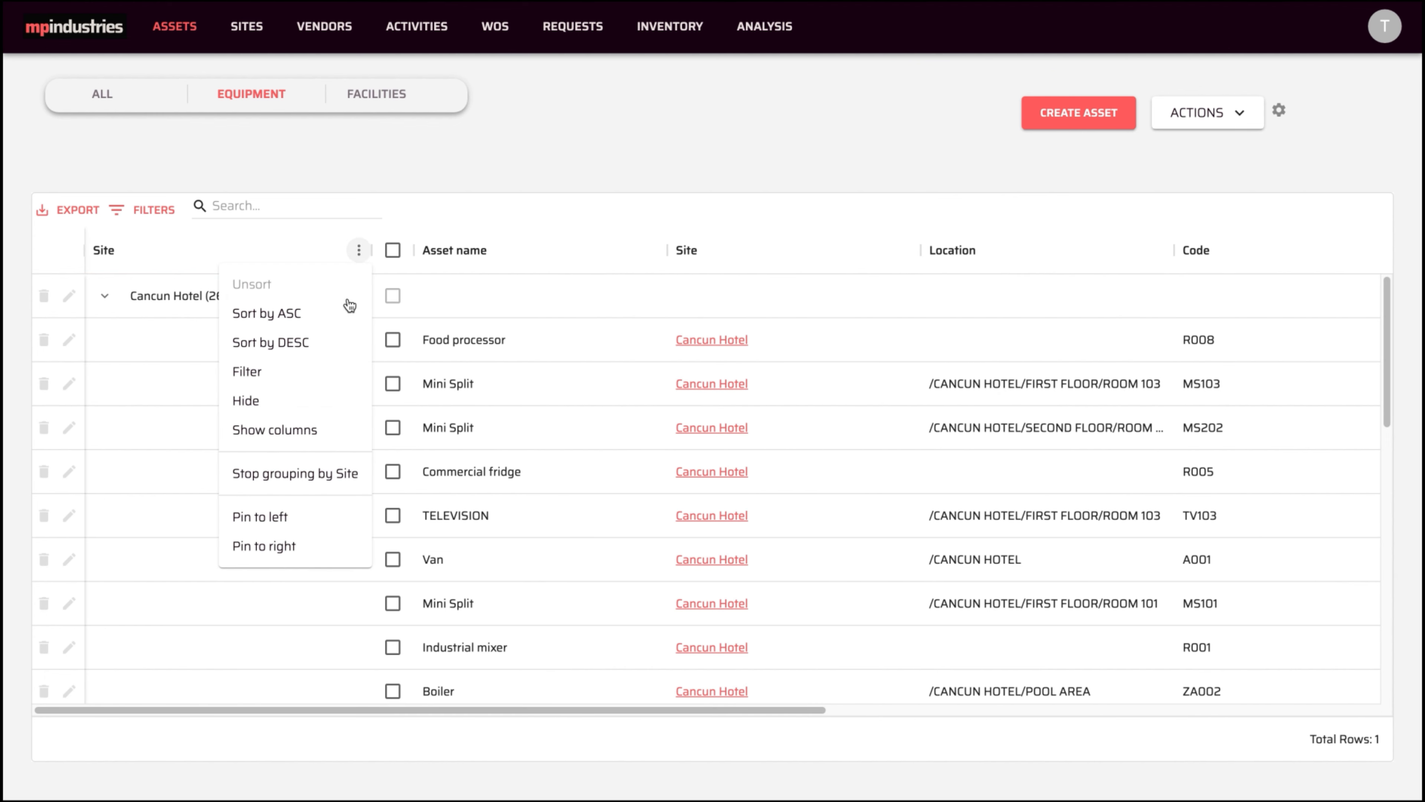
click(303, 475)
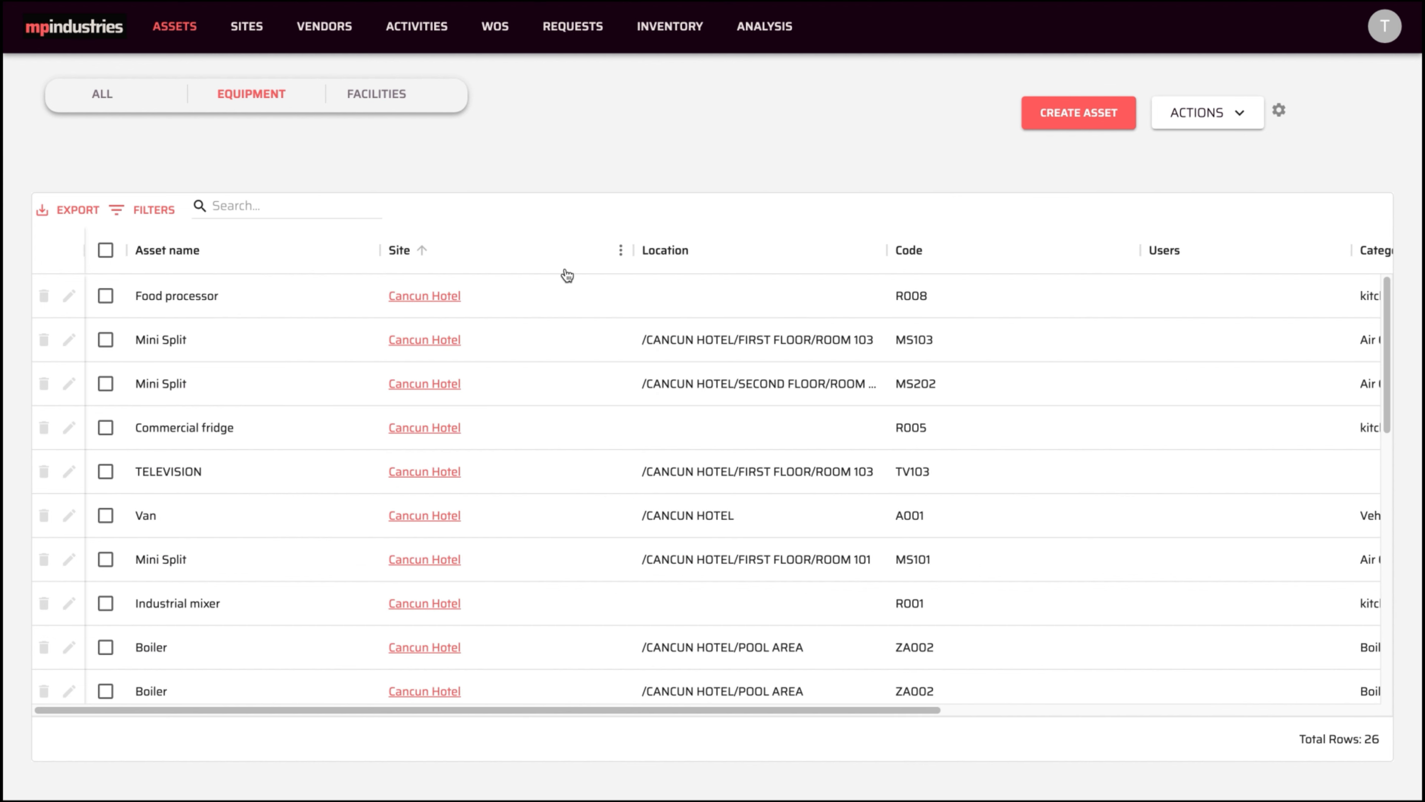
- Pin the Site column to the left, then unpin it
click(620, 253)
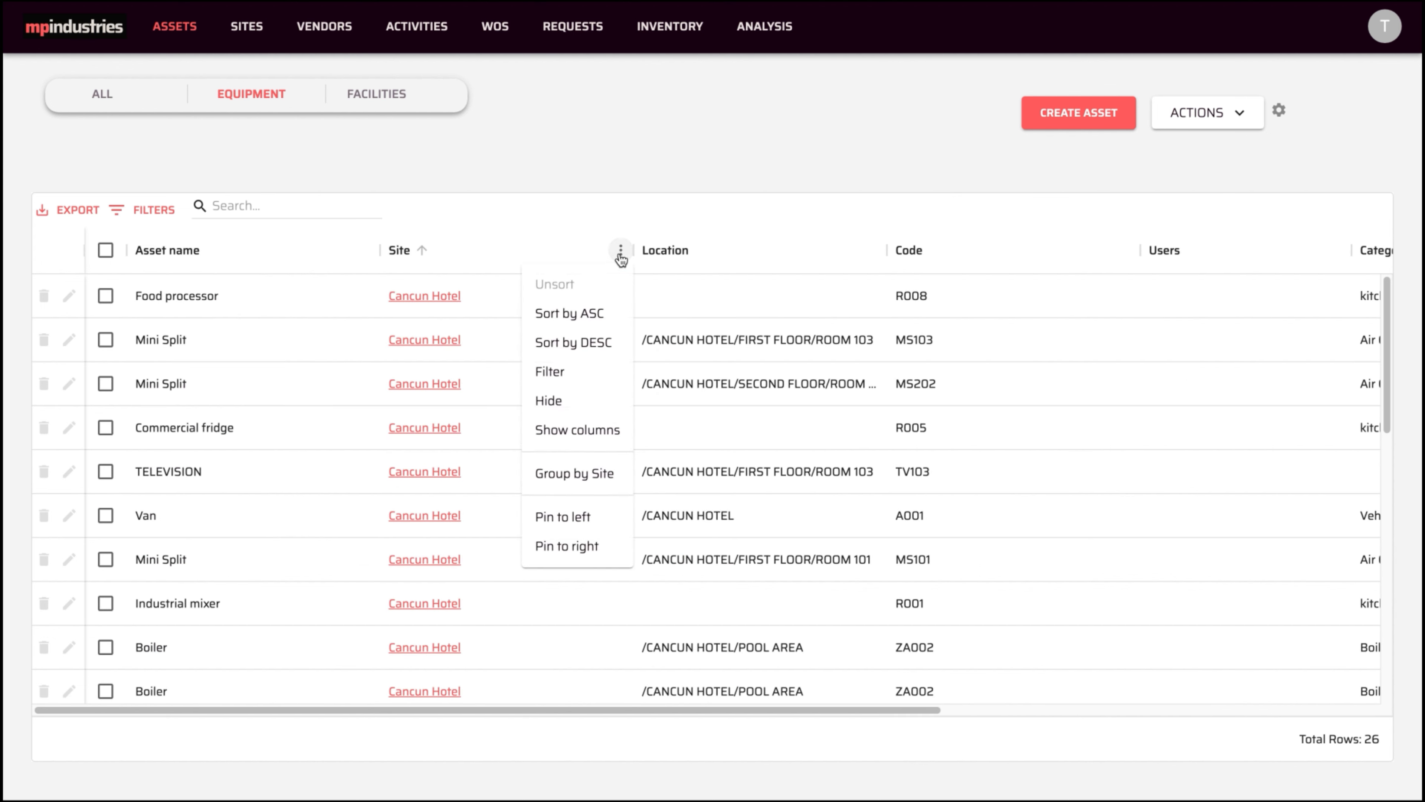
click(563, 516)
drag(455, 696, 488, 696)
click(325, 249)
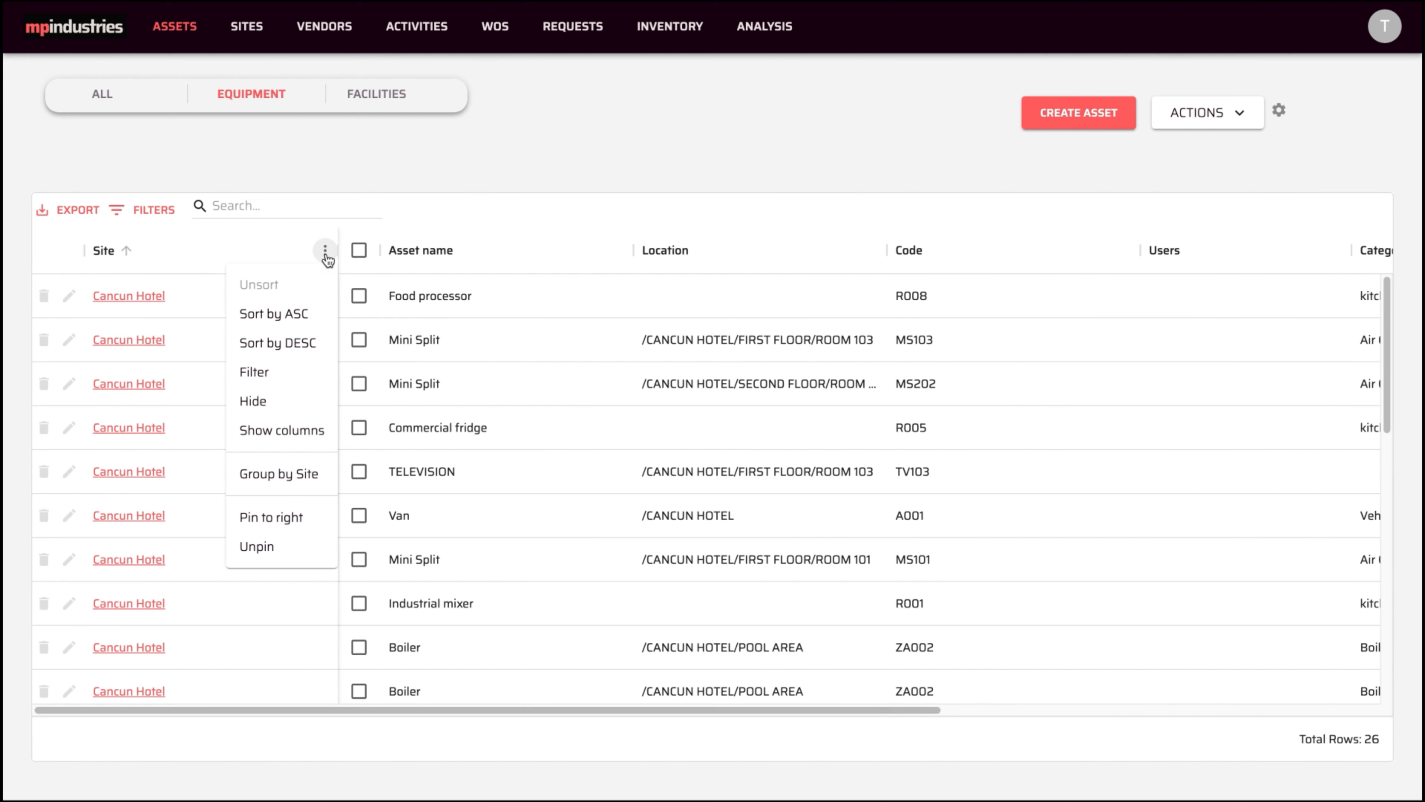
click(283, 545)
- Move Code right after Asset name, hide Category, save, and select Mini Split MS103 and MS202
click(1279, 111)
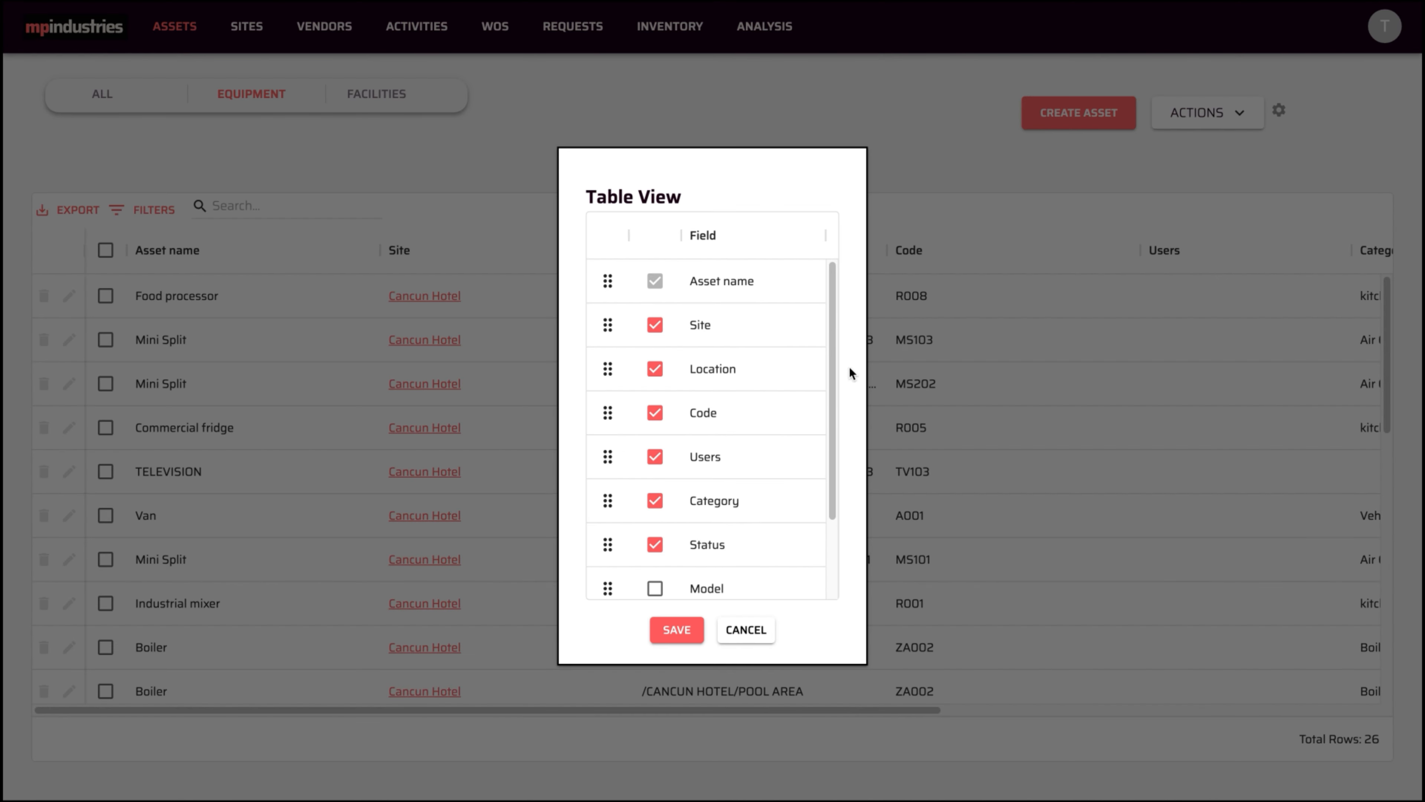
drag(608, 413, 607, 341)
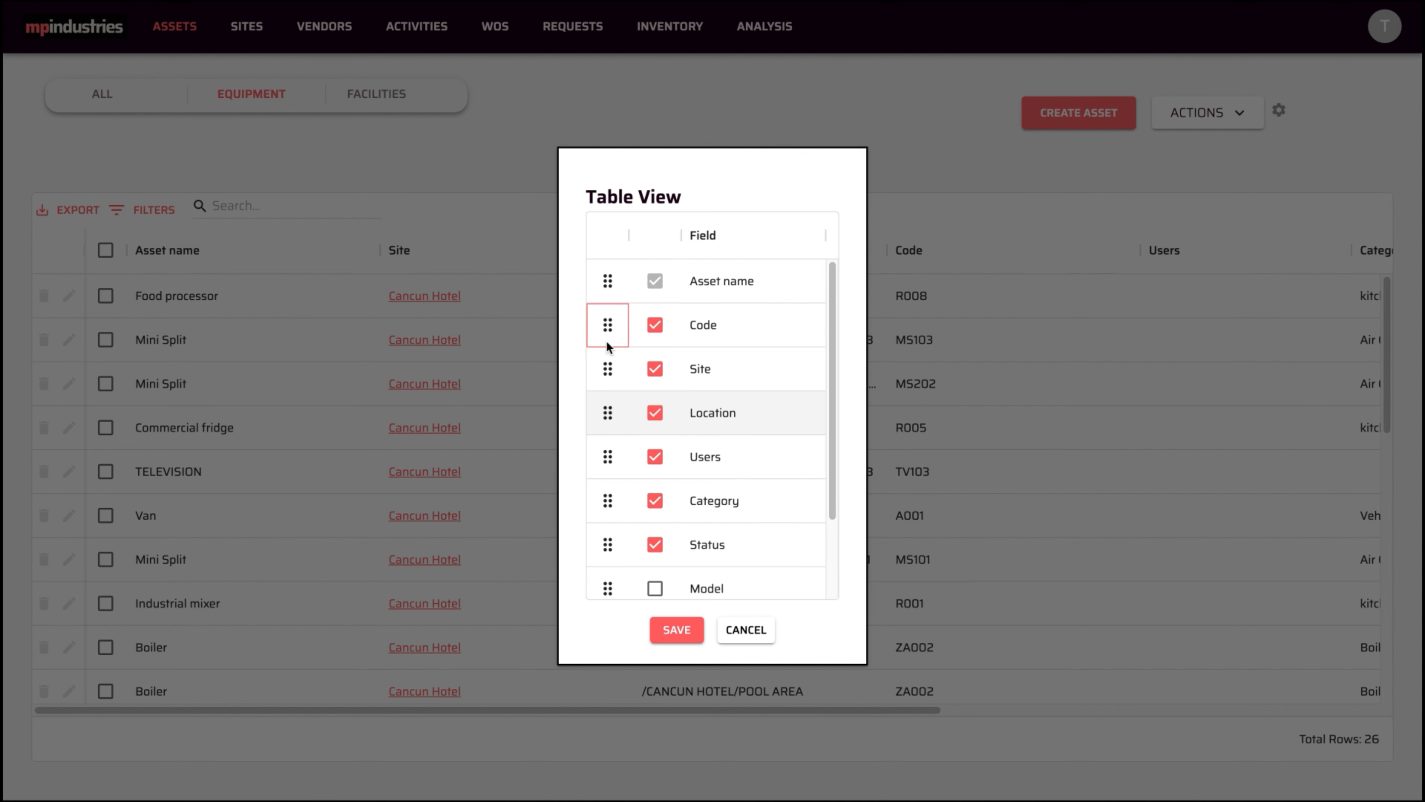
click(655, 500)
click(675, 629)
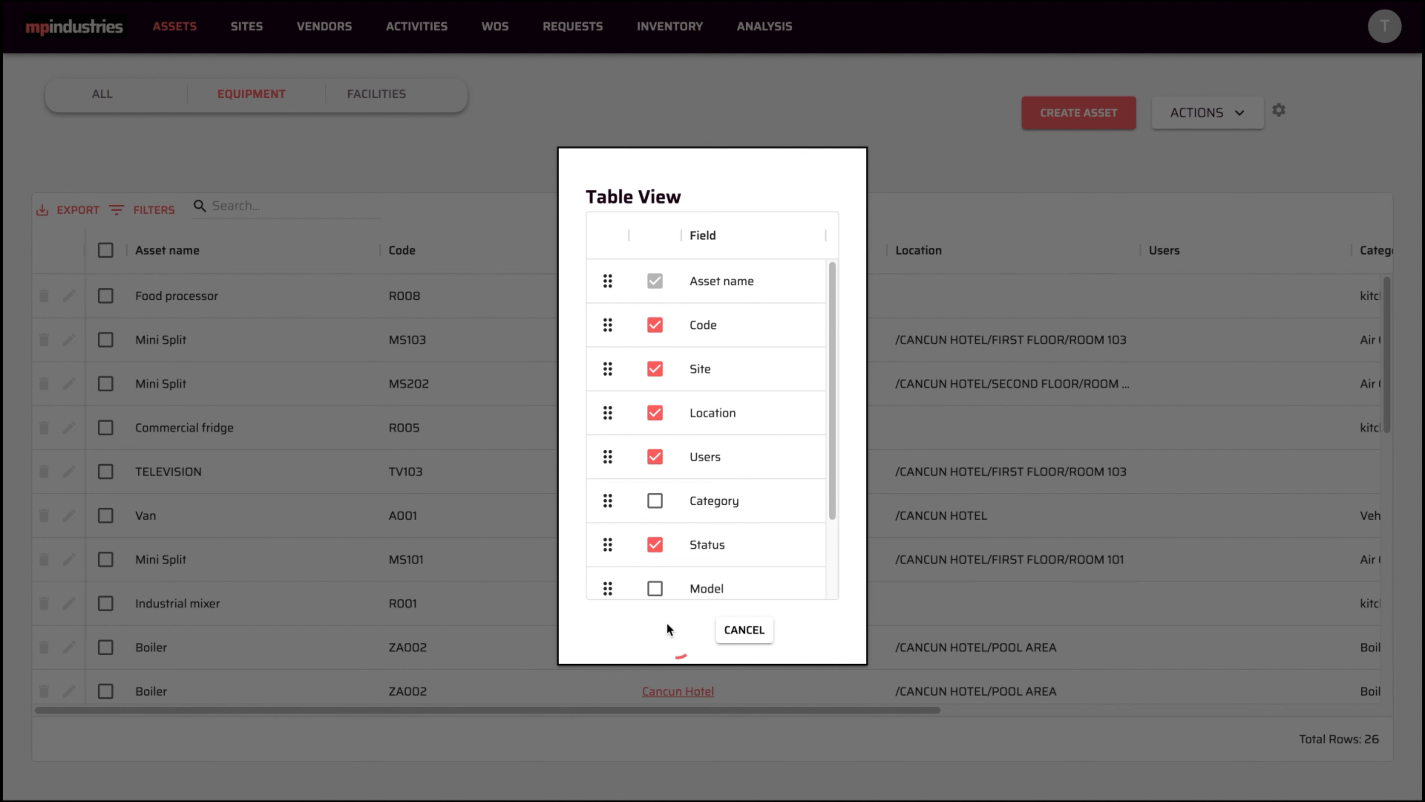
click(106, 339)
click(105, 383)
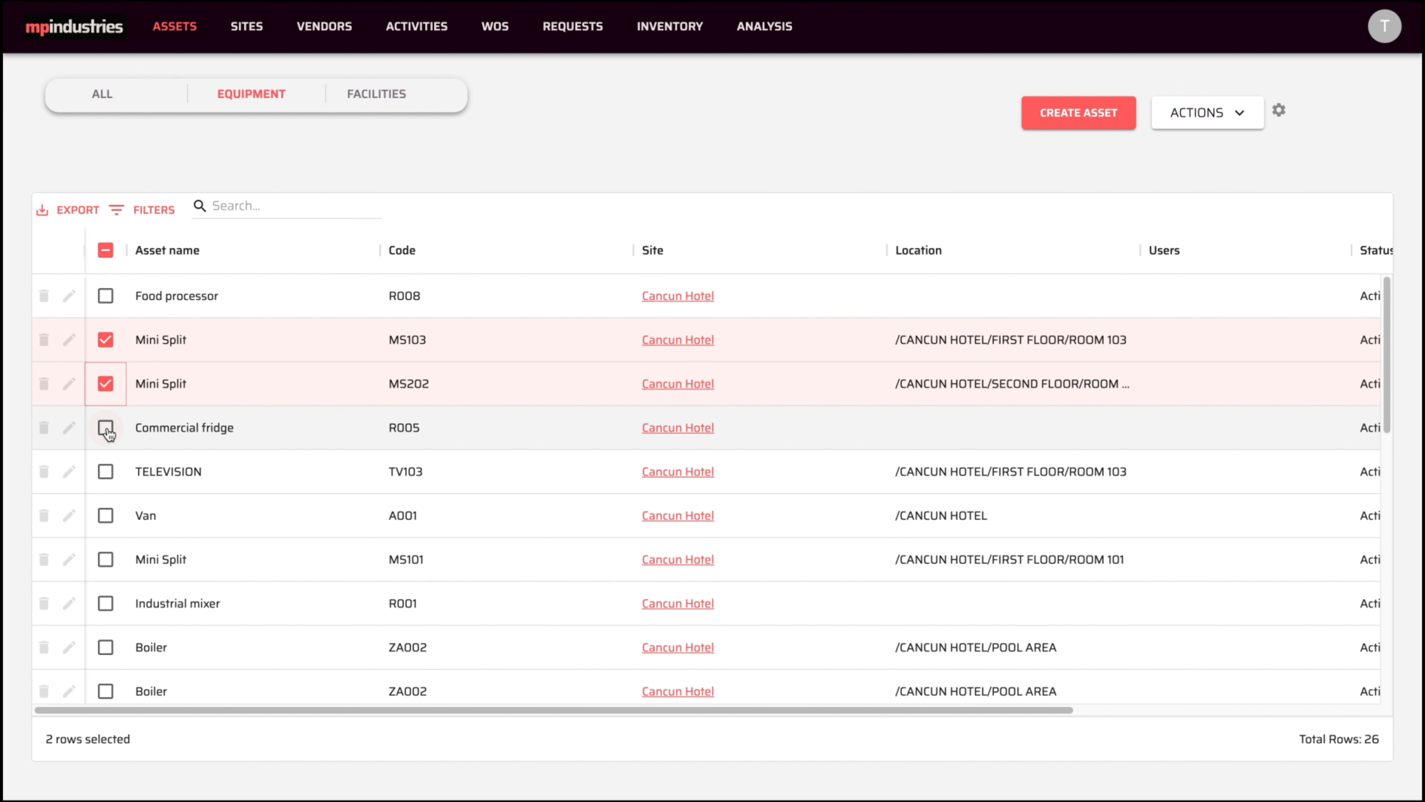
- Add Commercial fridge through Mini Split MS101 to the selection and download the six as assets.csv
click(106, 427)
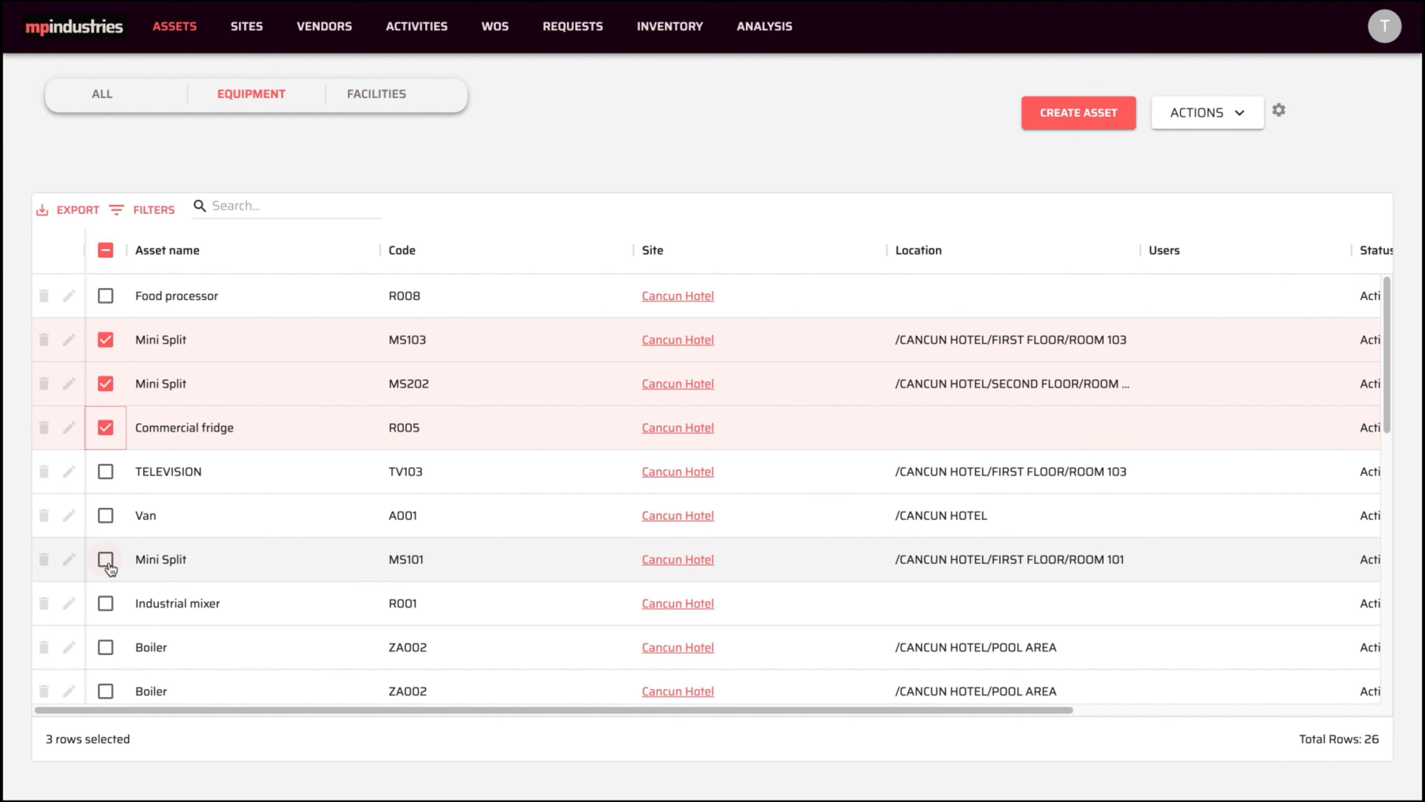
shift+click(106, 560)
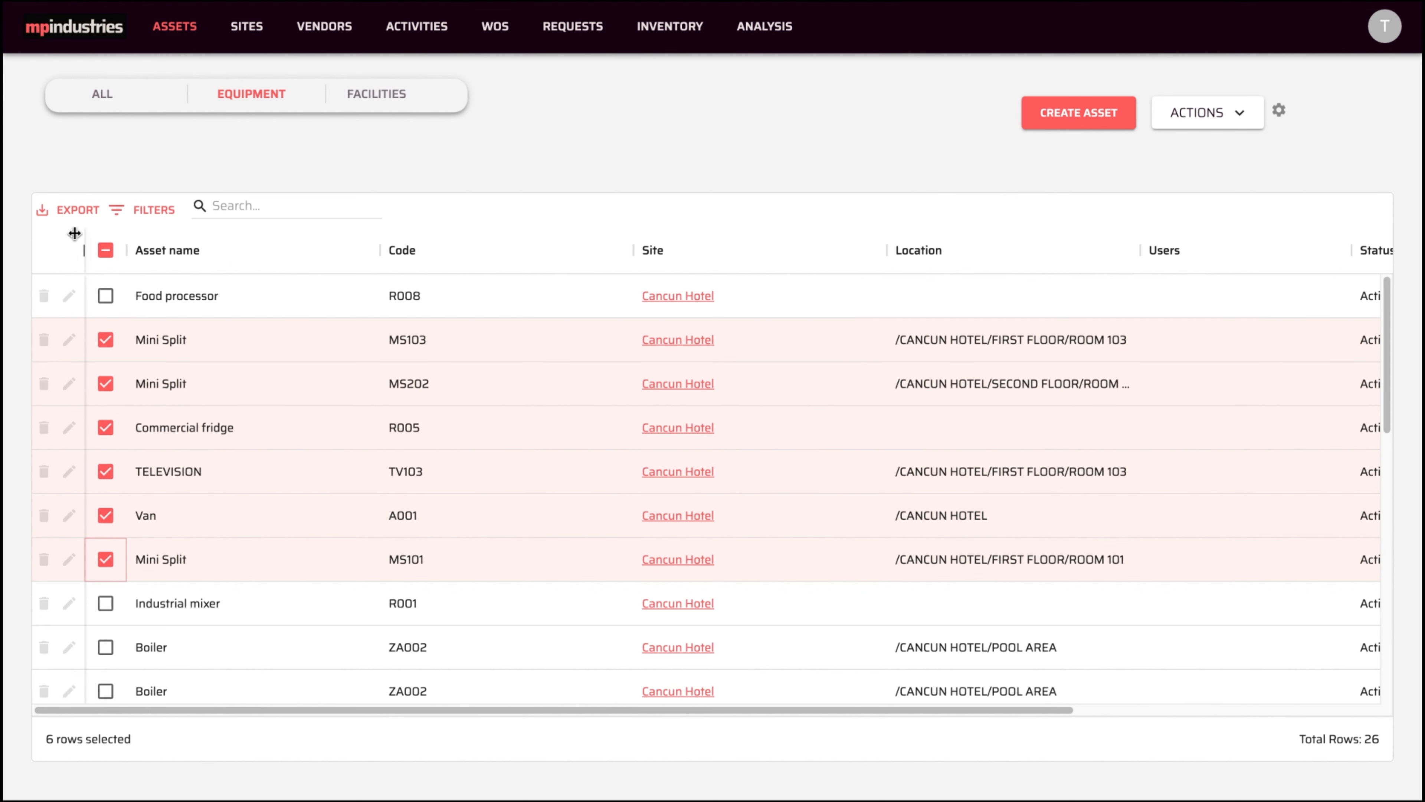
click(71, 213)
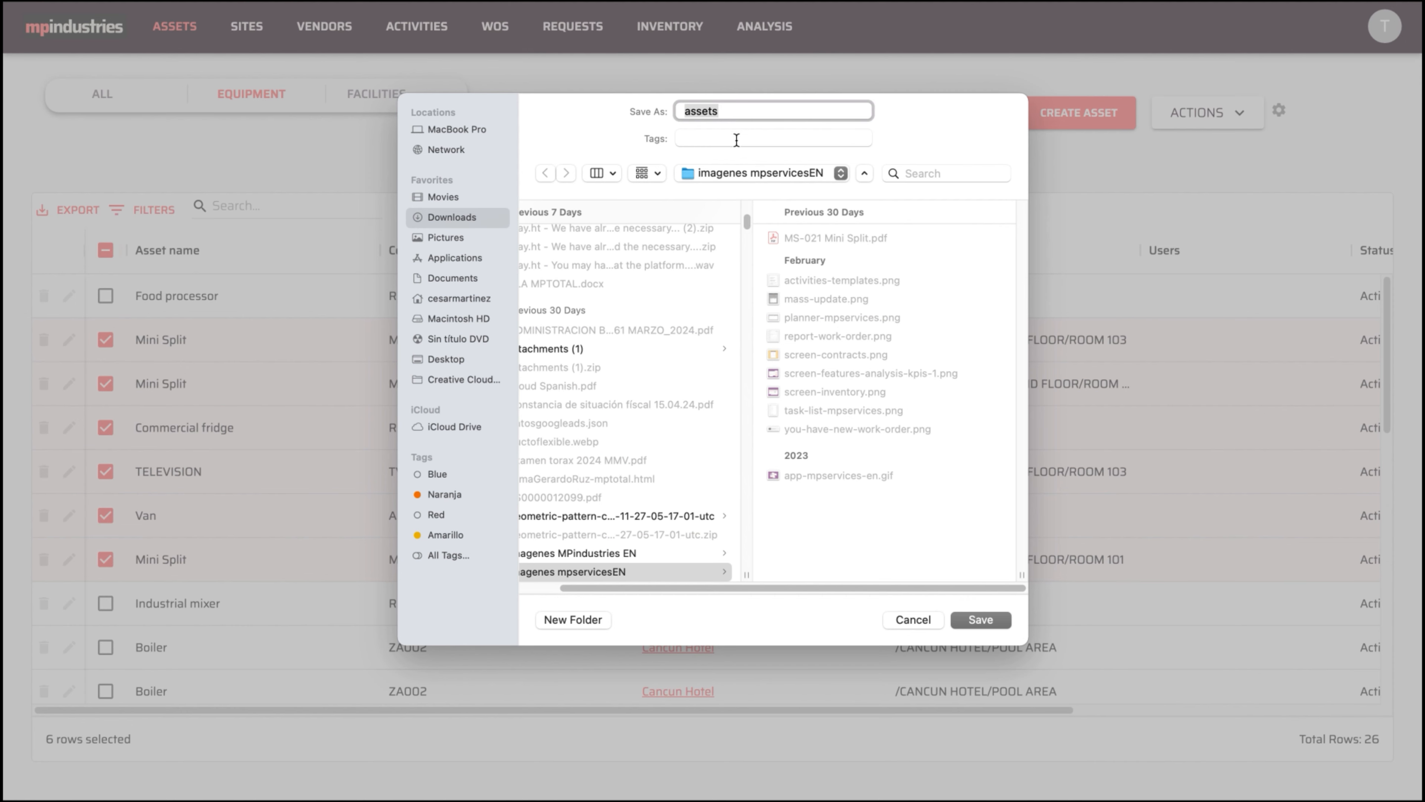
click(966, 616)
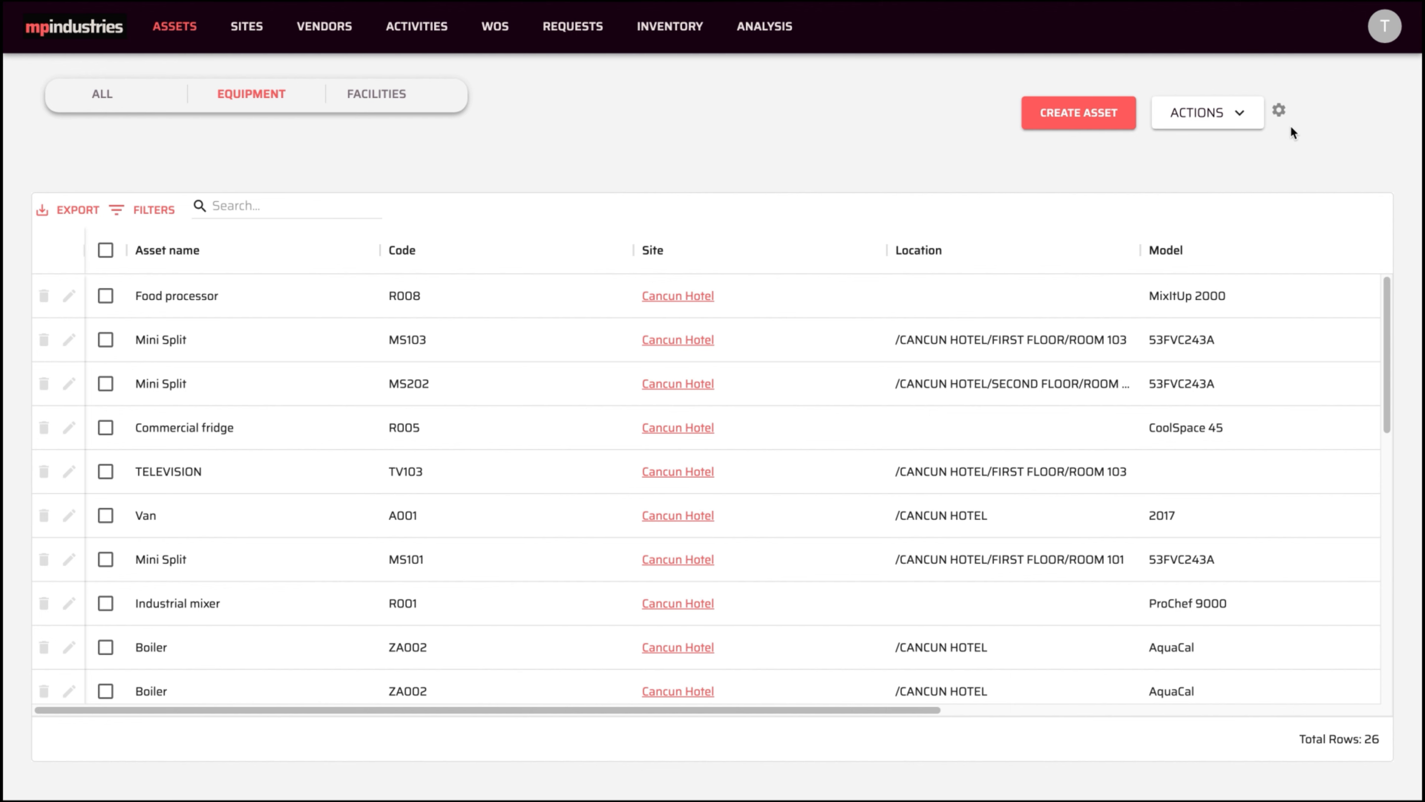
- Turn on the second Location checkbox in the table column settings and save
click(1279, 110)
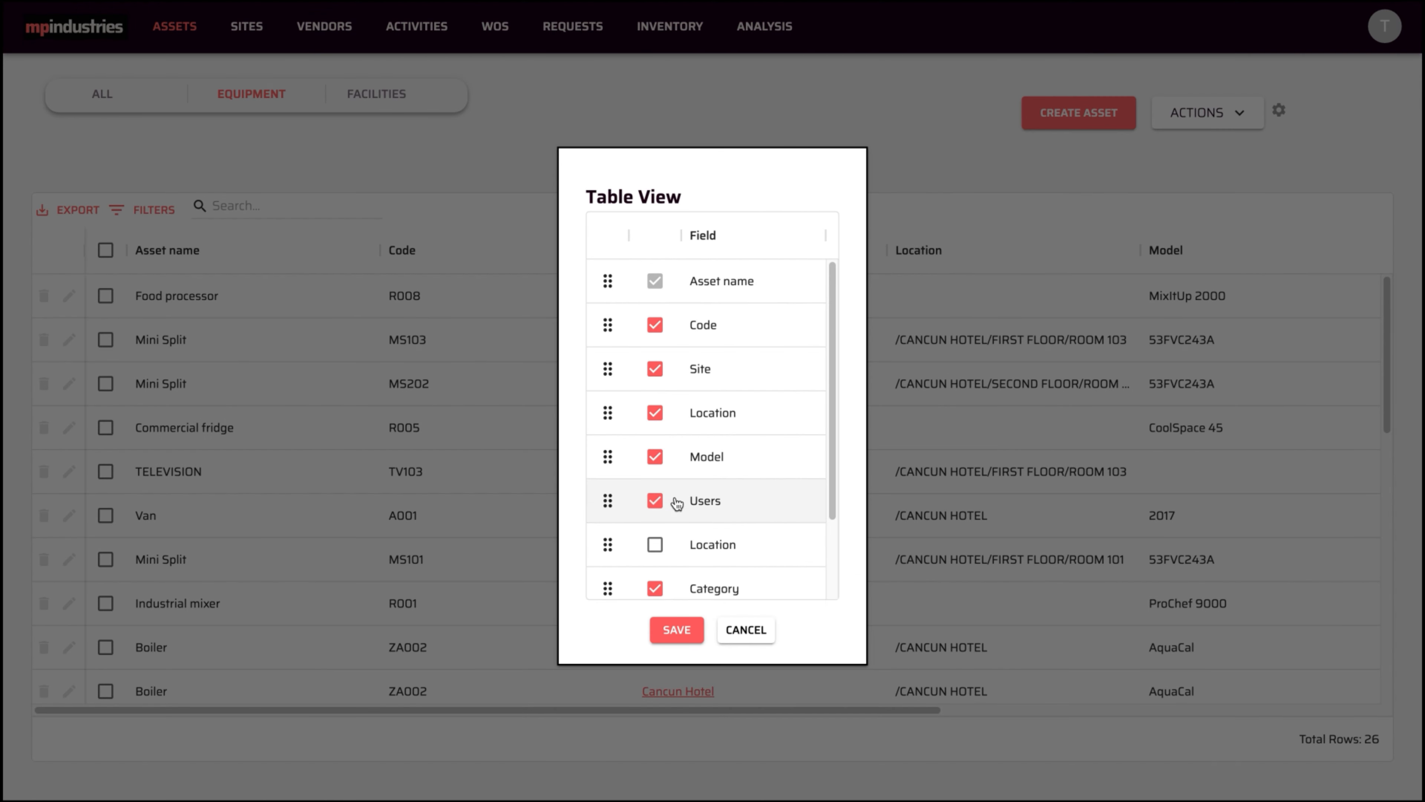
click(654, 546)
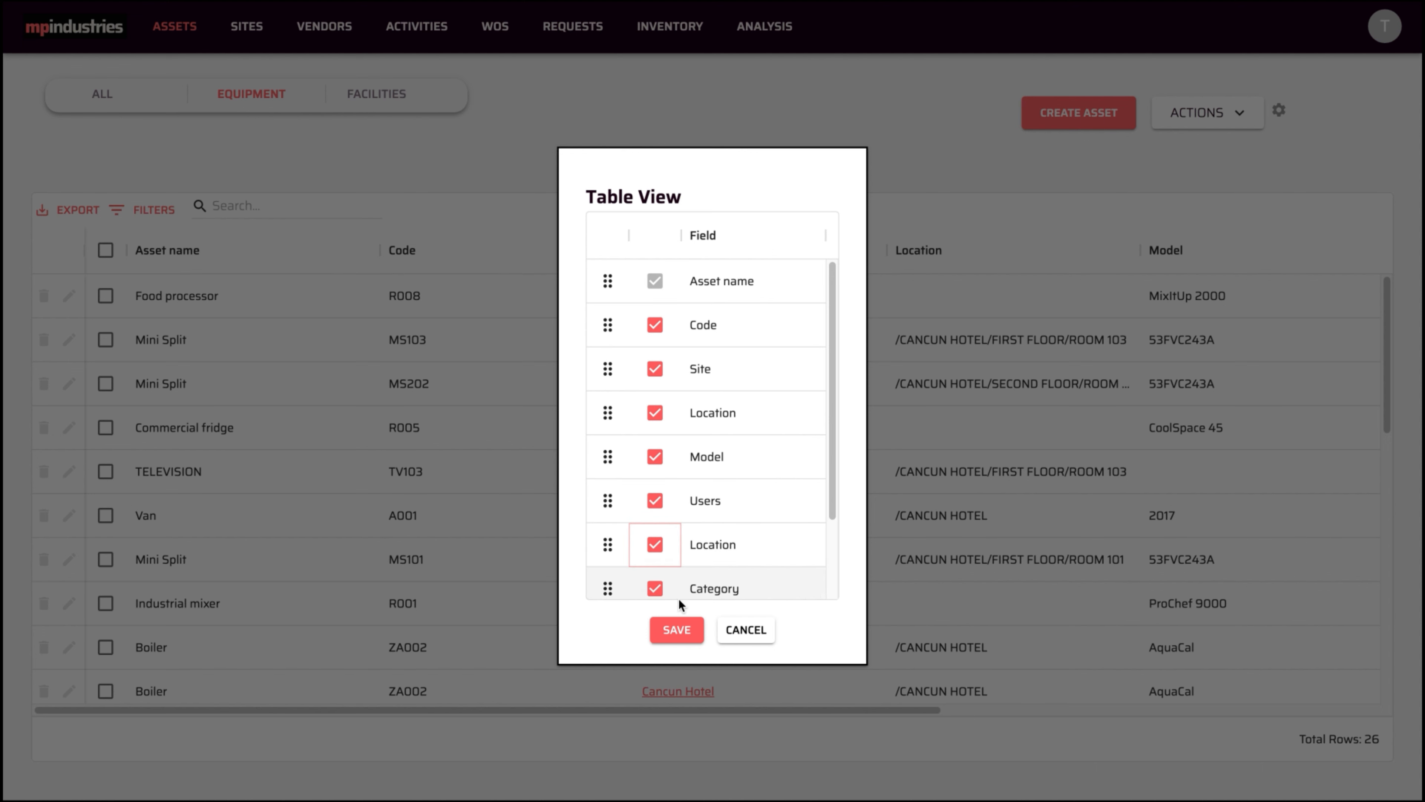
click(676, 631)
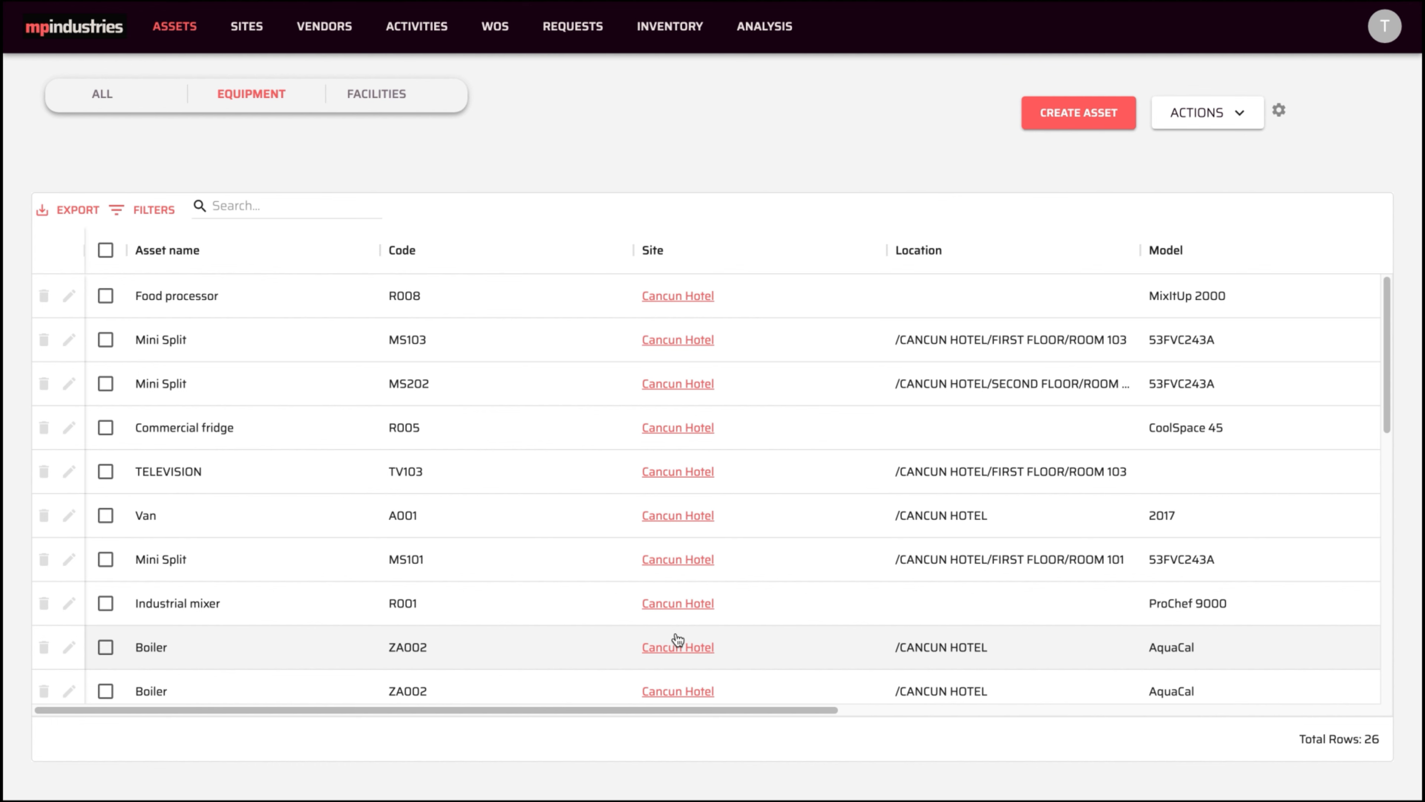
- Search the assets for 'restaurant' and select all ten matches
click(283, 204)
text(restaurant)
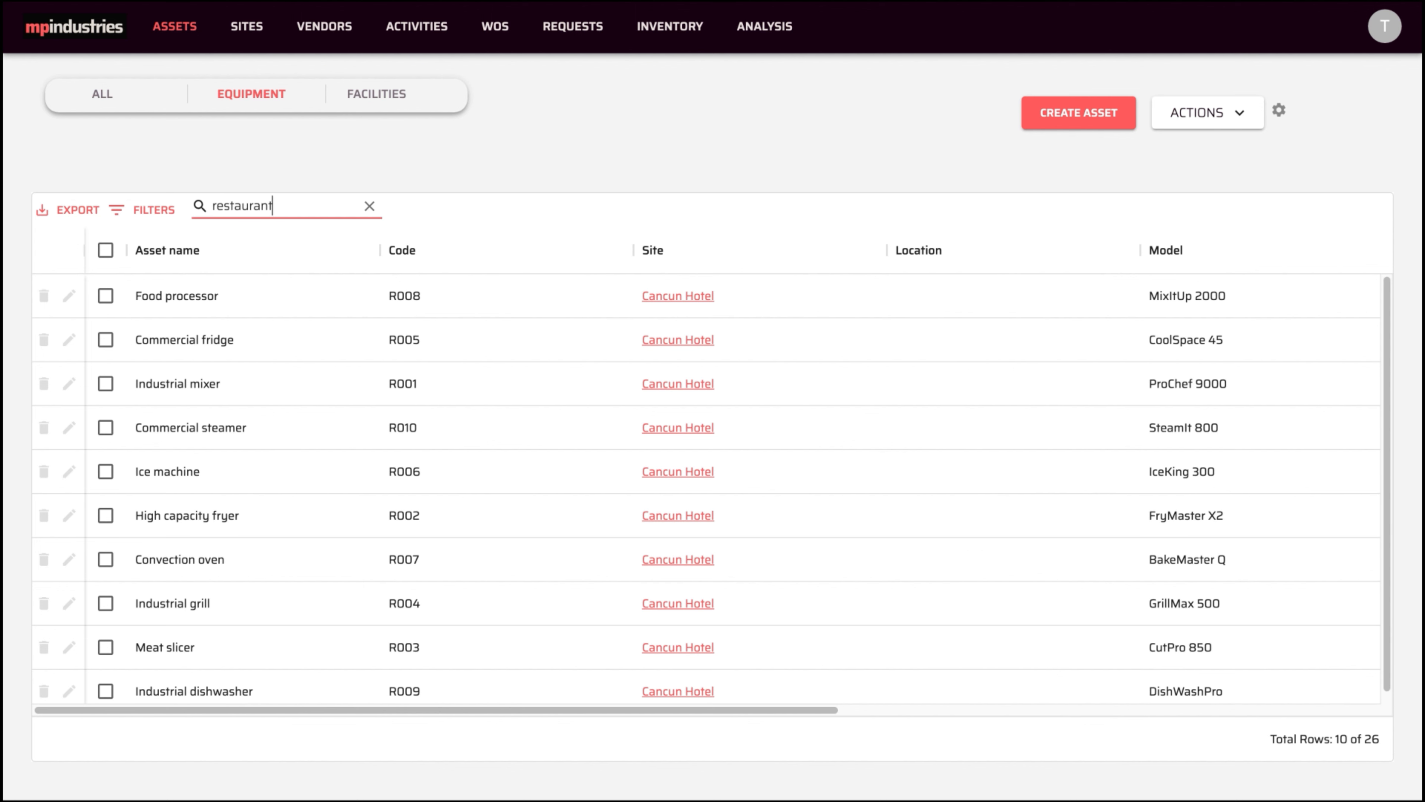
scroll(184, 377, down, 1)
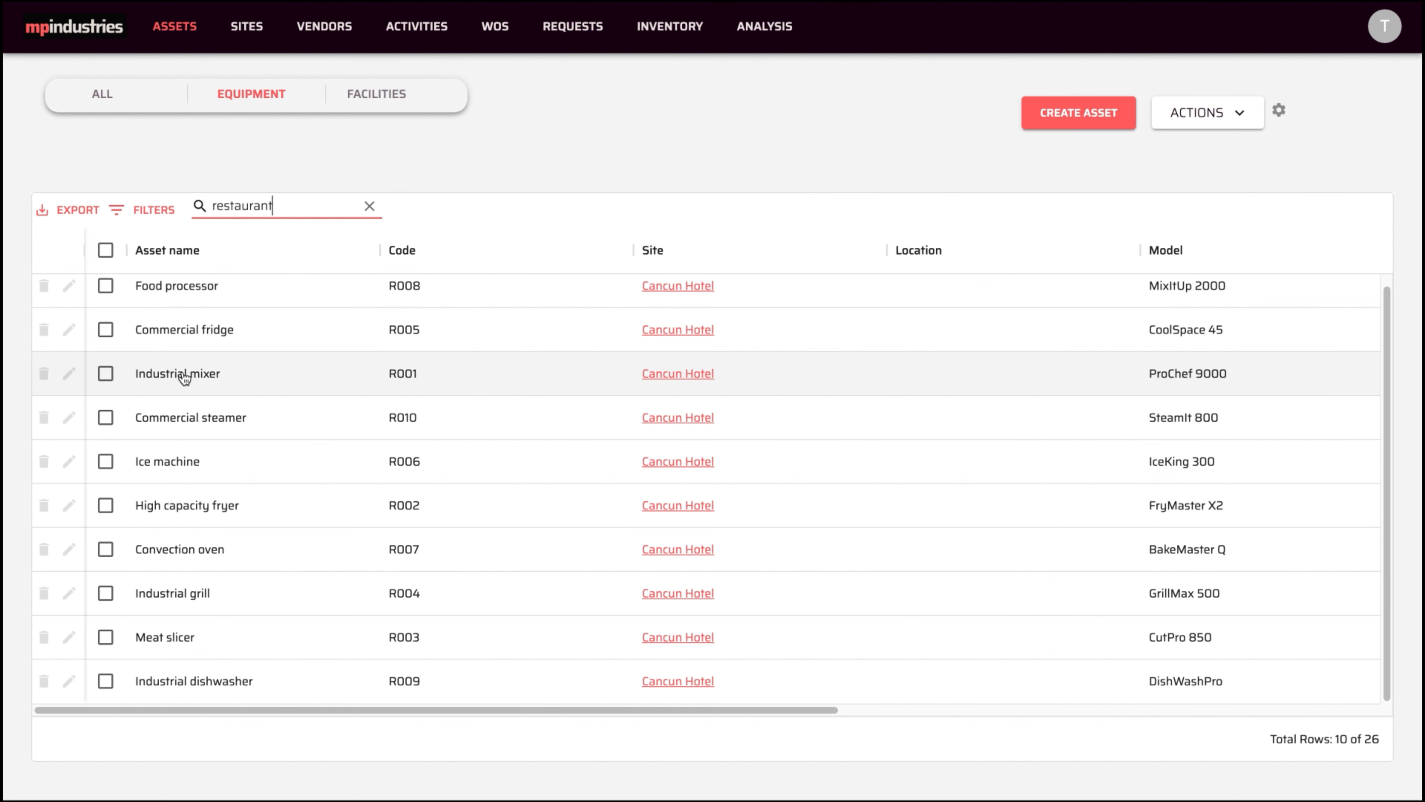
click(106, 250)
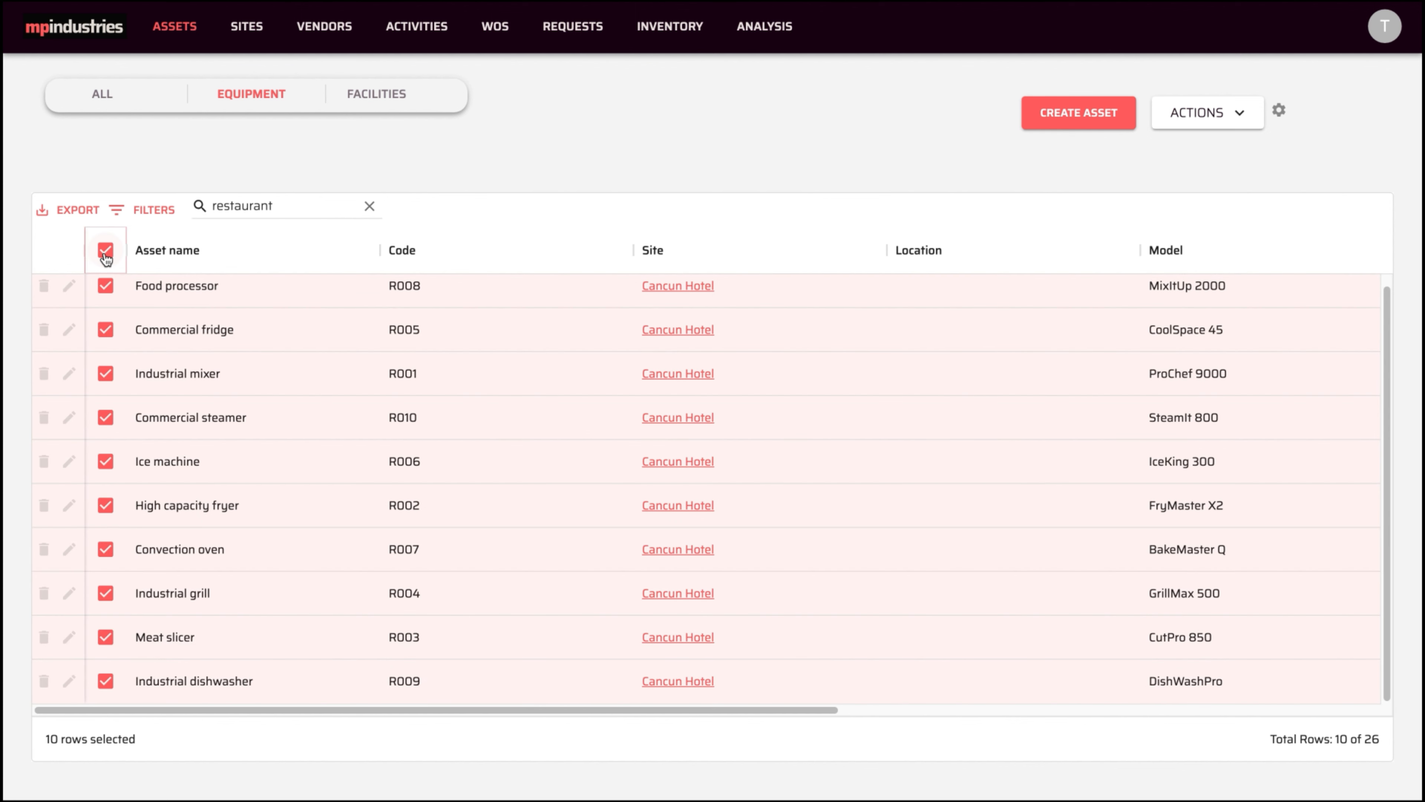
- Bulk-update the selected assets' location to RESTAURANT and save
click(1246, 116)
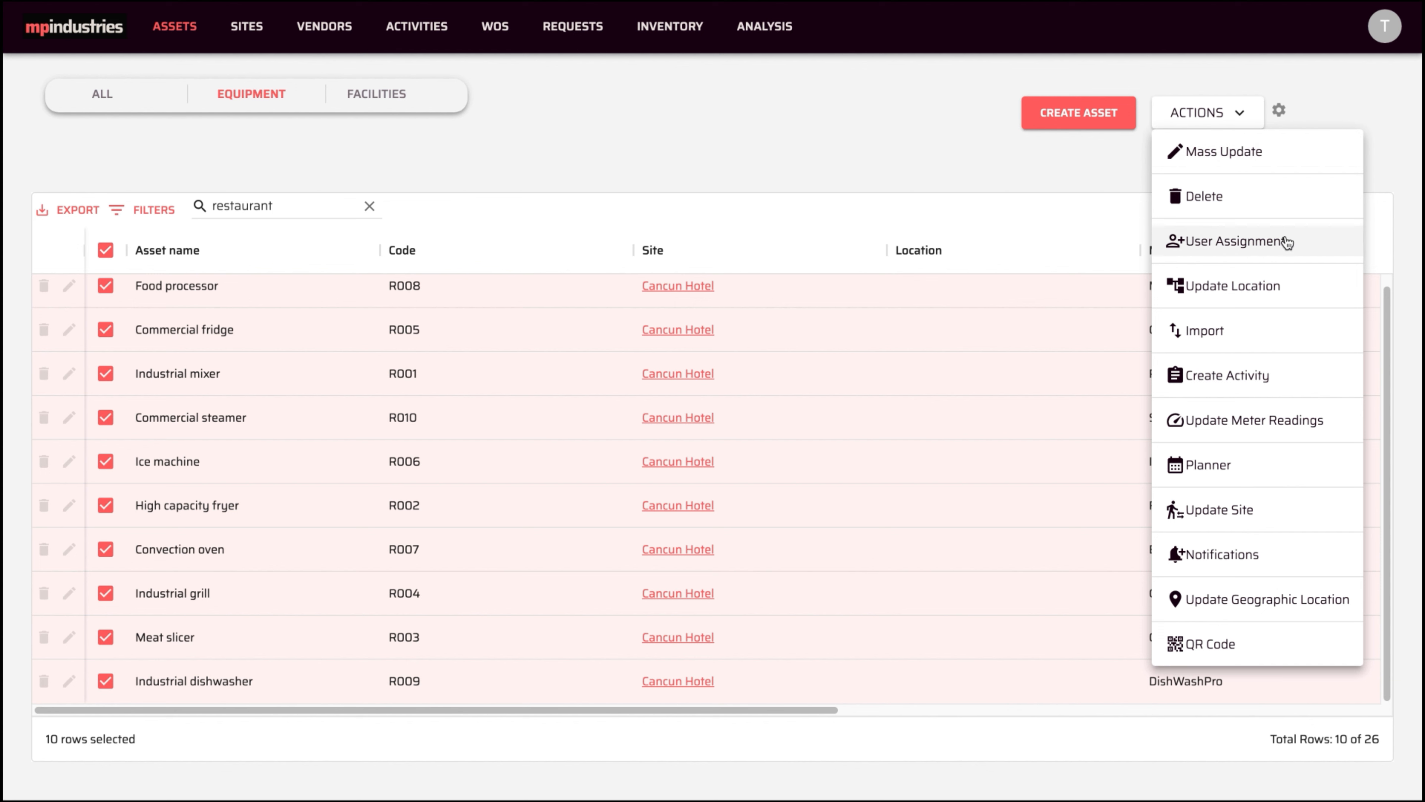
click(1214, 287)
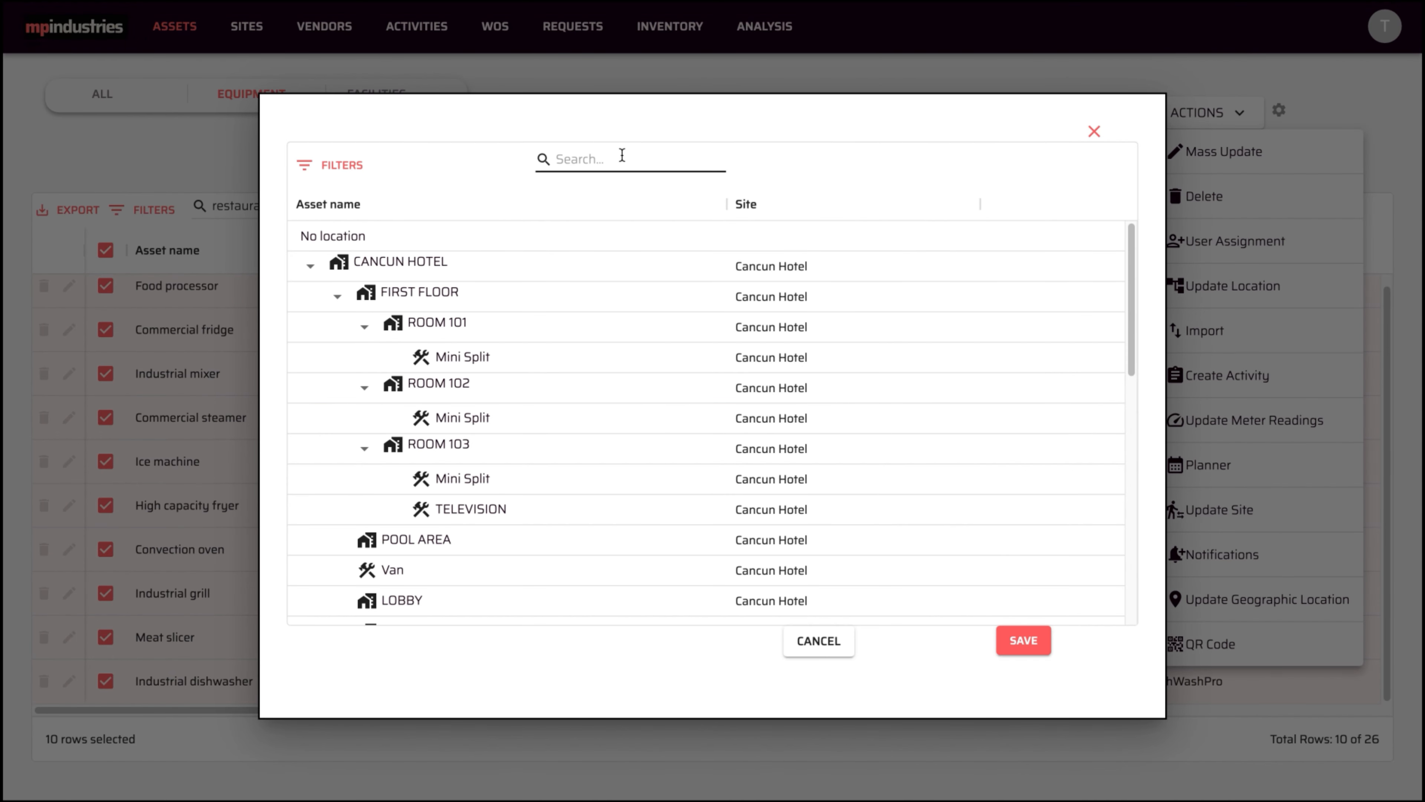
click(622, 157)
text(resta)
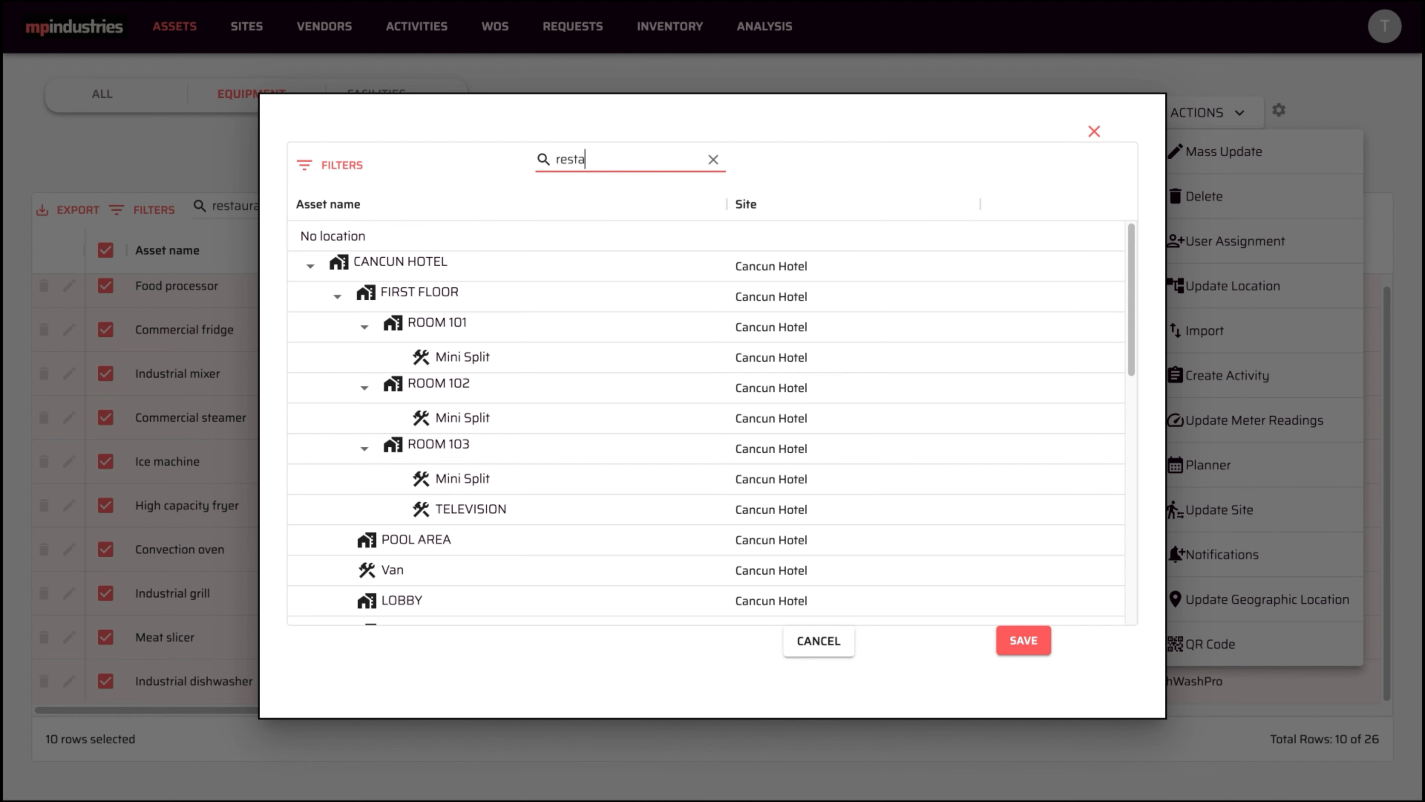
click(415, 267)
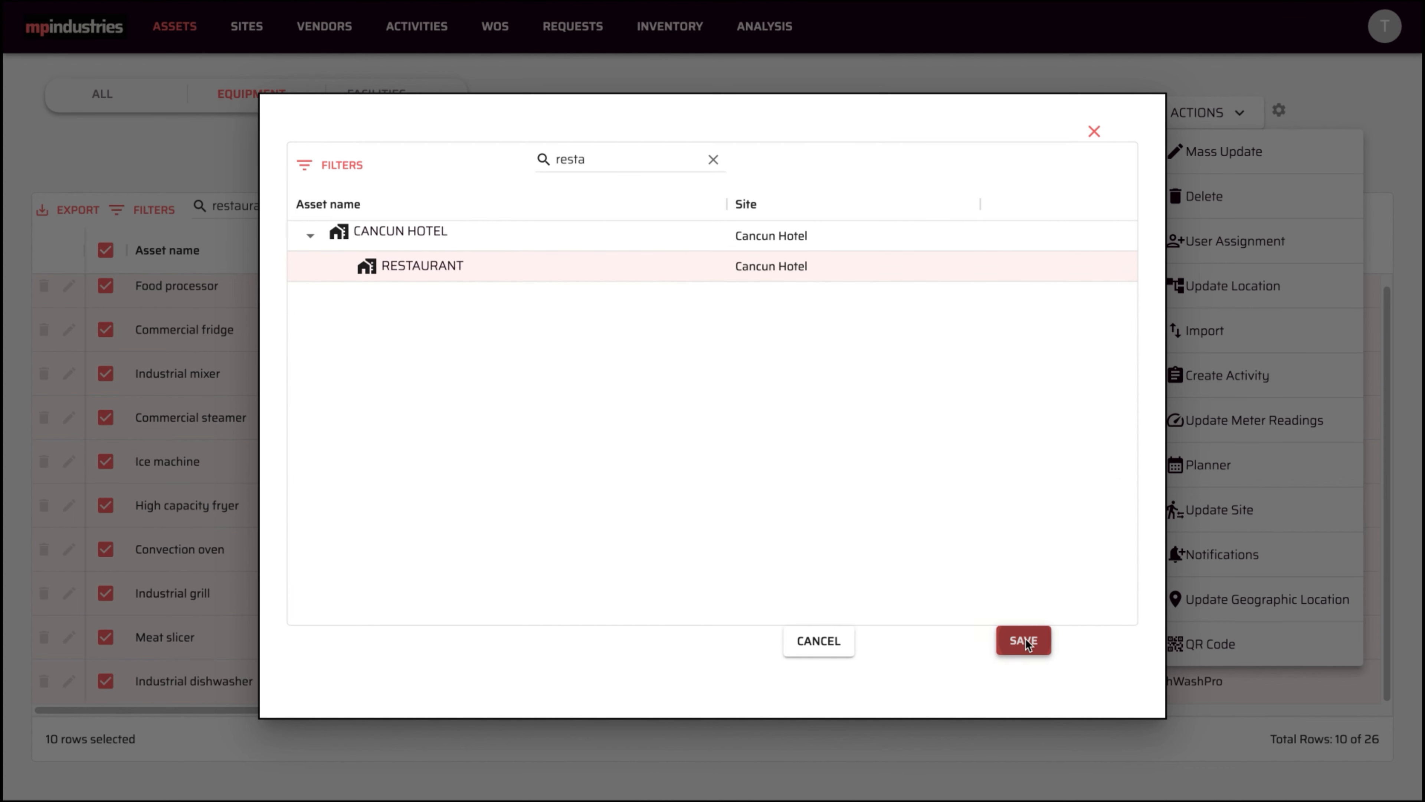
click(1024, 642)
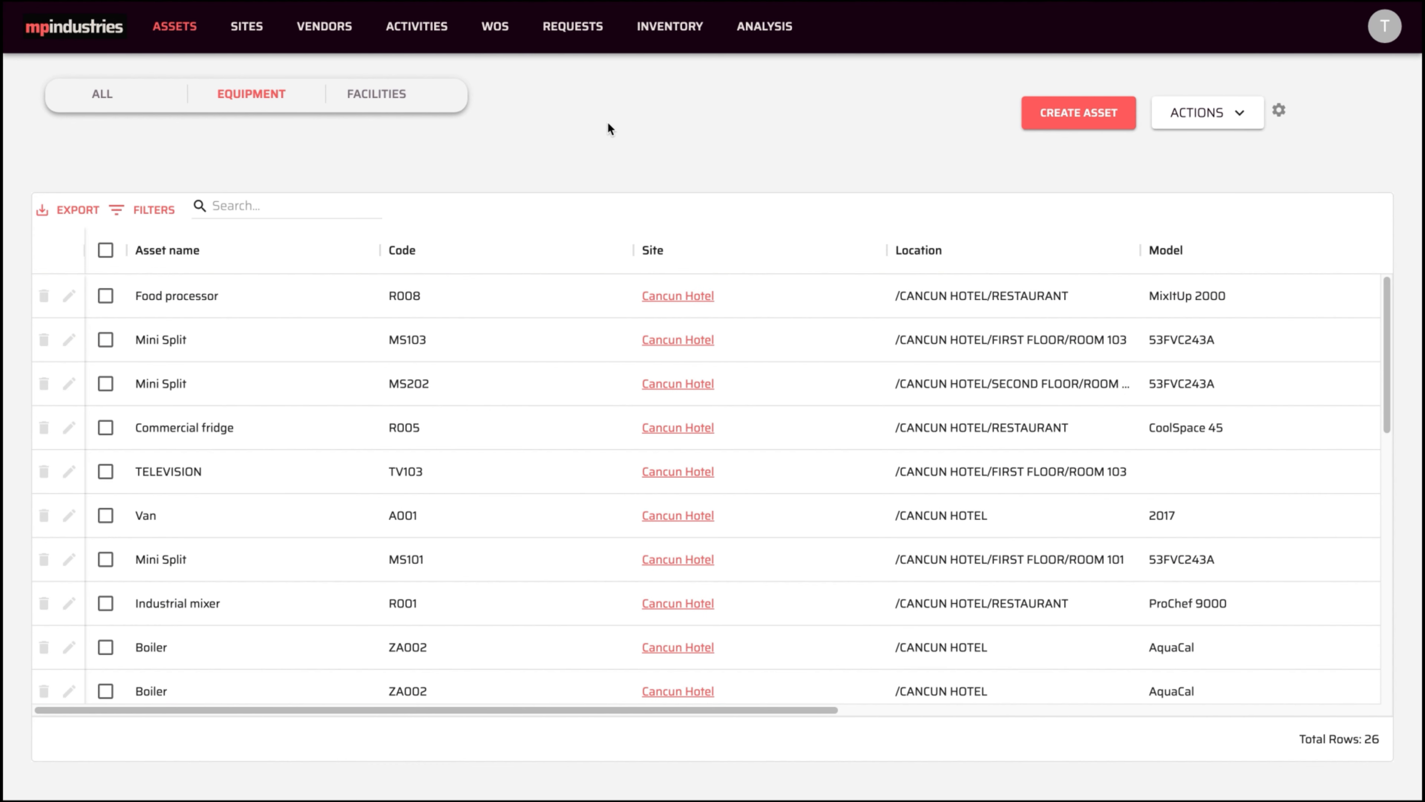
- Search 'pool', move the four matching assets to POOL AREA, then select all 26 assets
click(292, 204)
text(po)
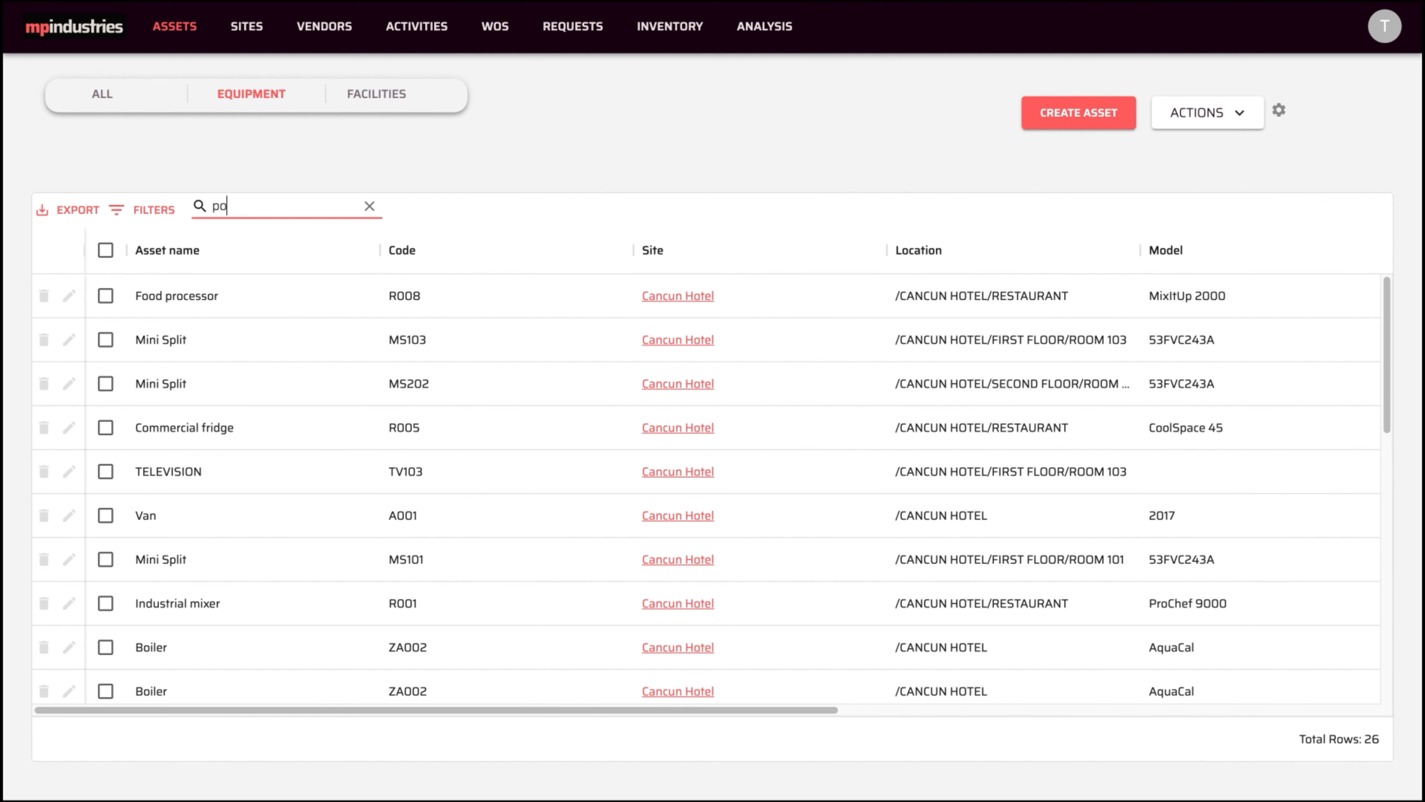
text(ol)
click(105, 250)
click(1237, 115)
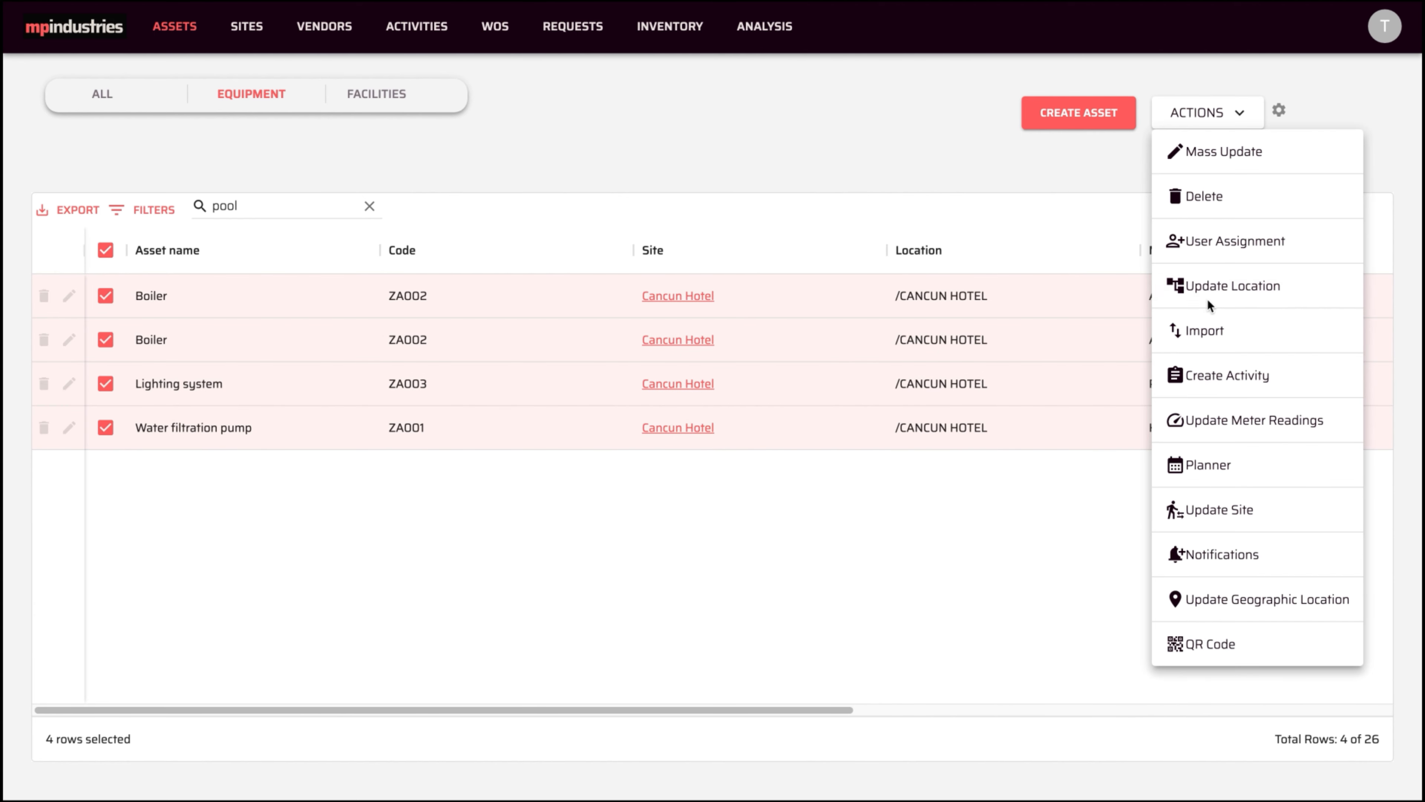
click(1207, 298)
click(637, 160)
text(pool)
click(427, 265)
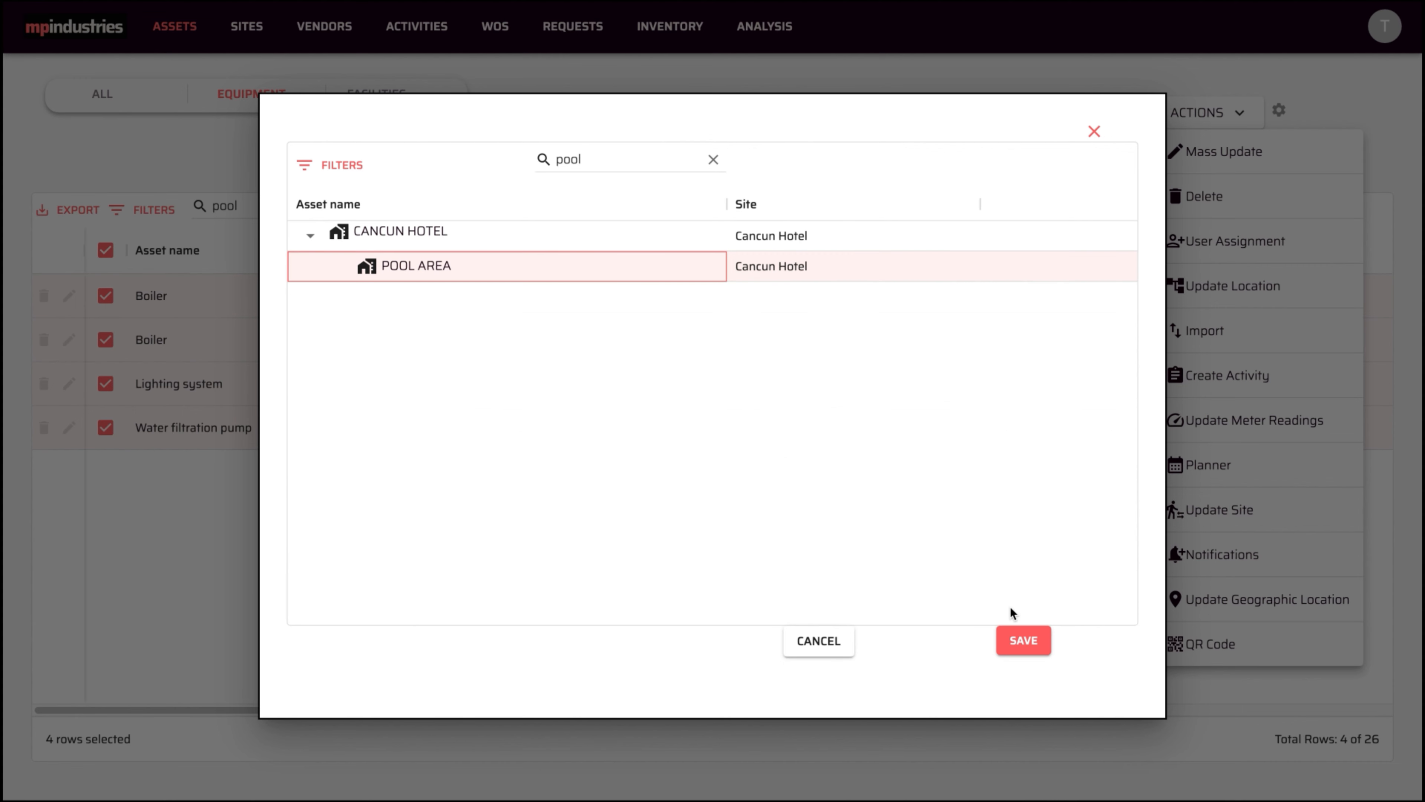
click(1016, 642)
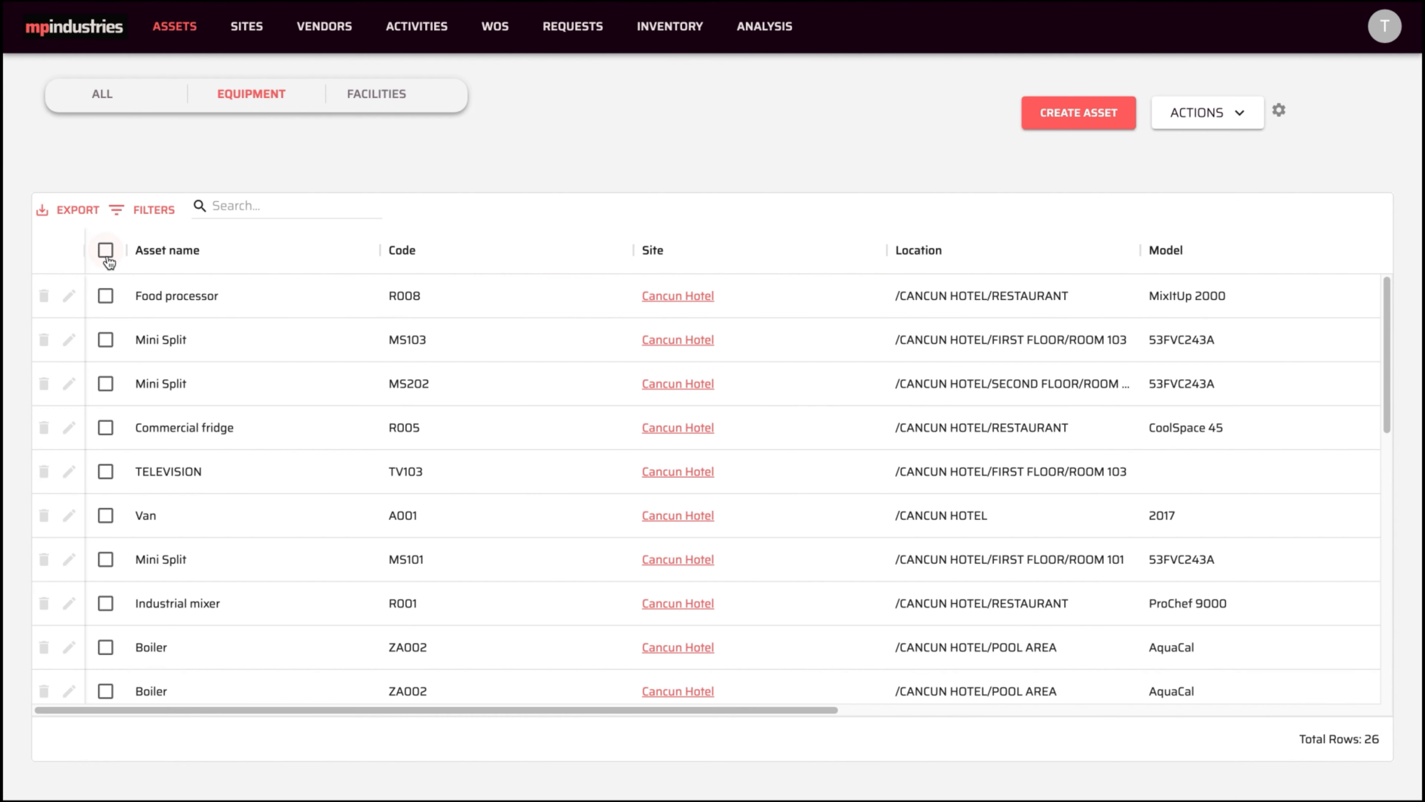
click(106, 250)
- Set all 26 assets' geographic location to a pasted Cancún street address, then deselect them
click(1214, 114)
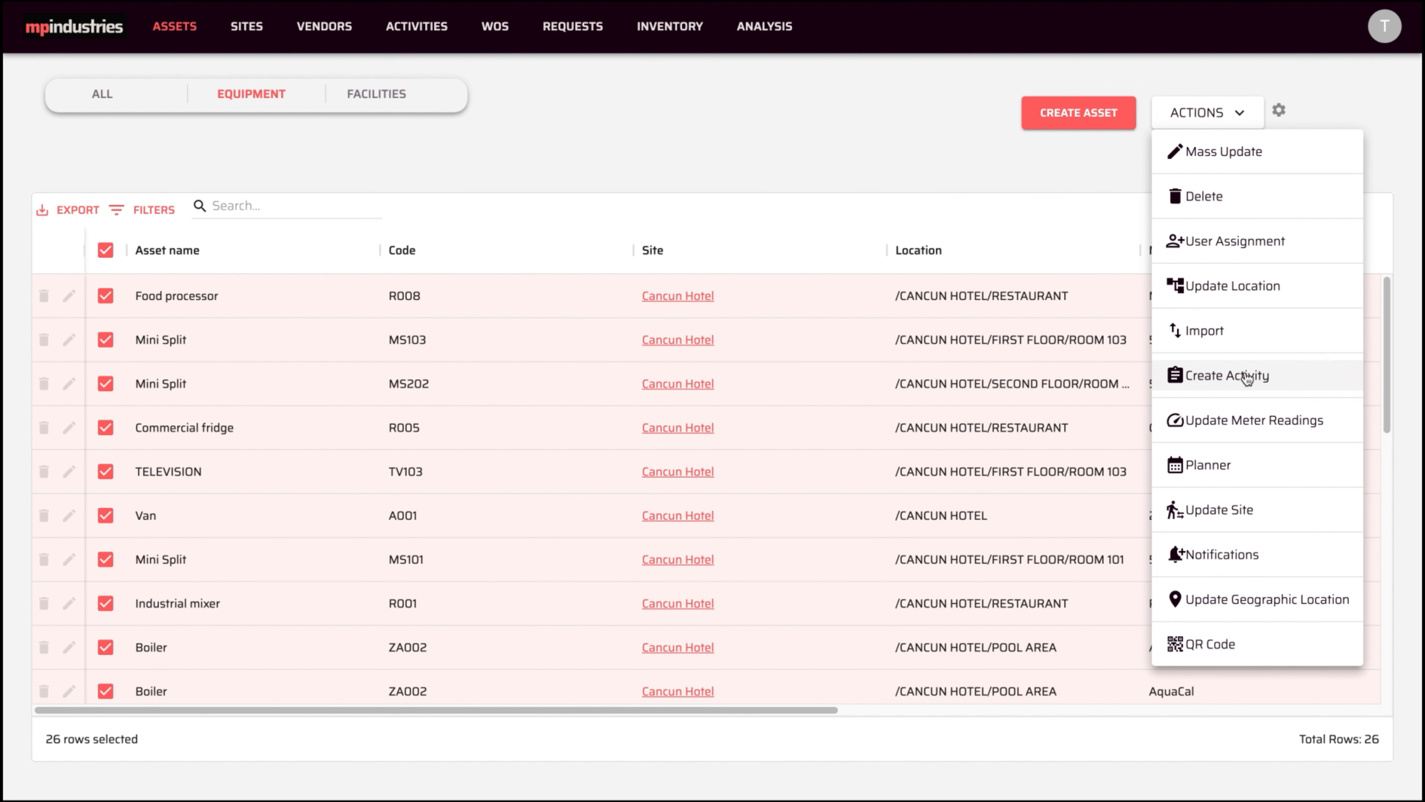
click(1212, 609)
click(604, 516)
click(598, 543)
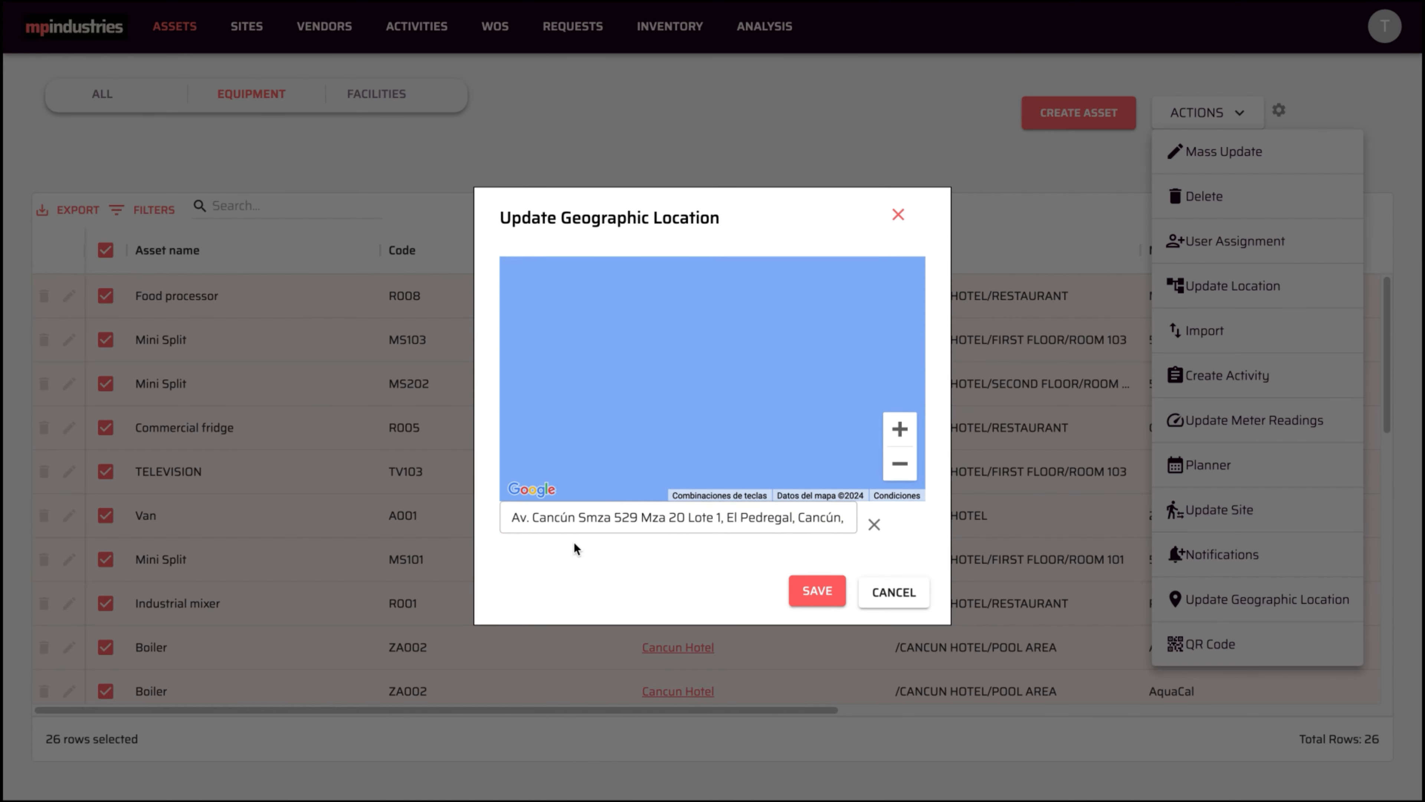
click(817, 597)
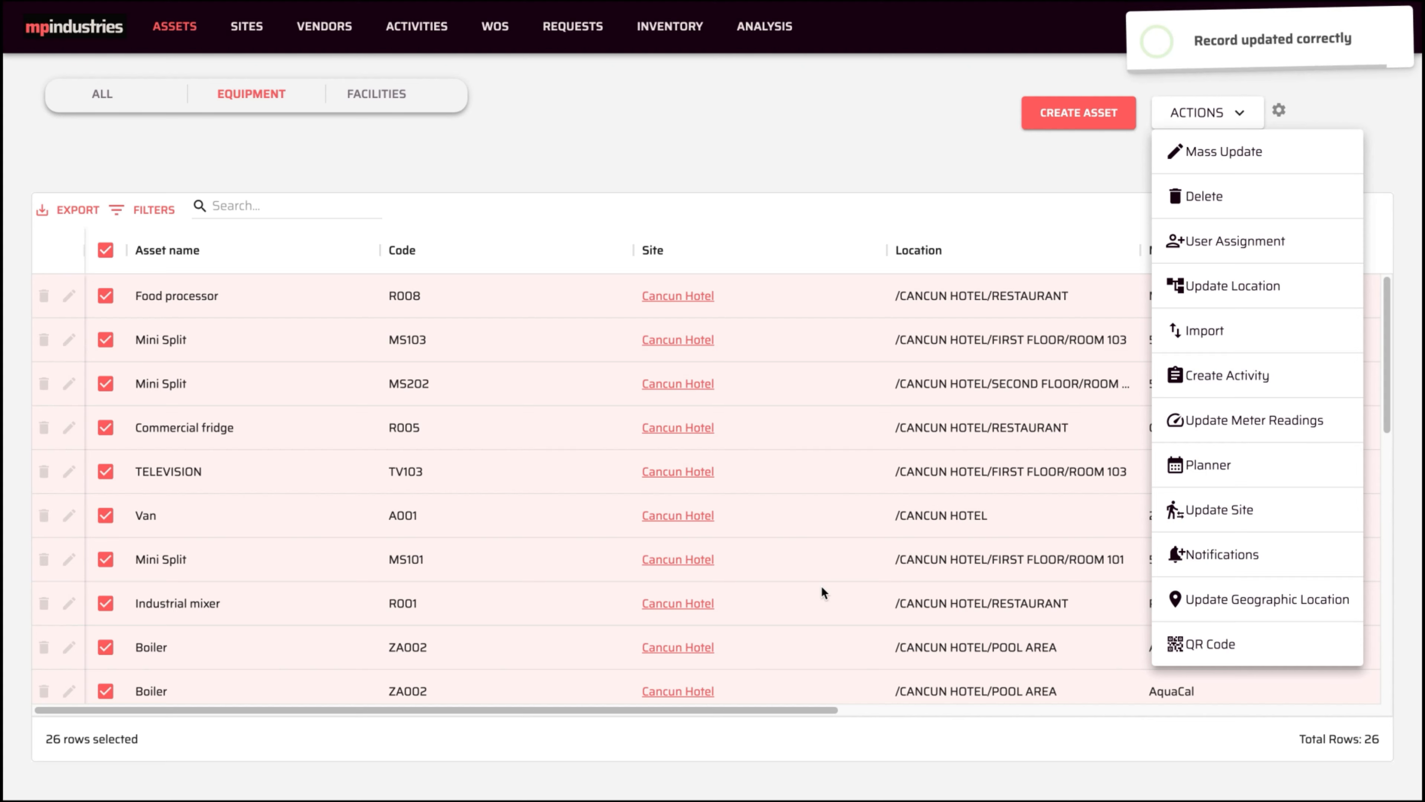
click(928, 160)
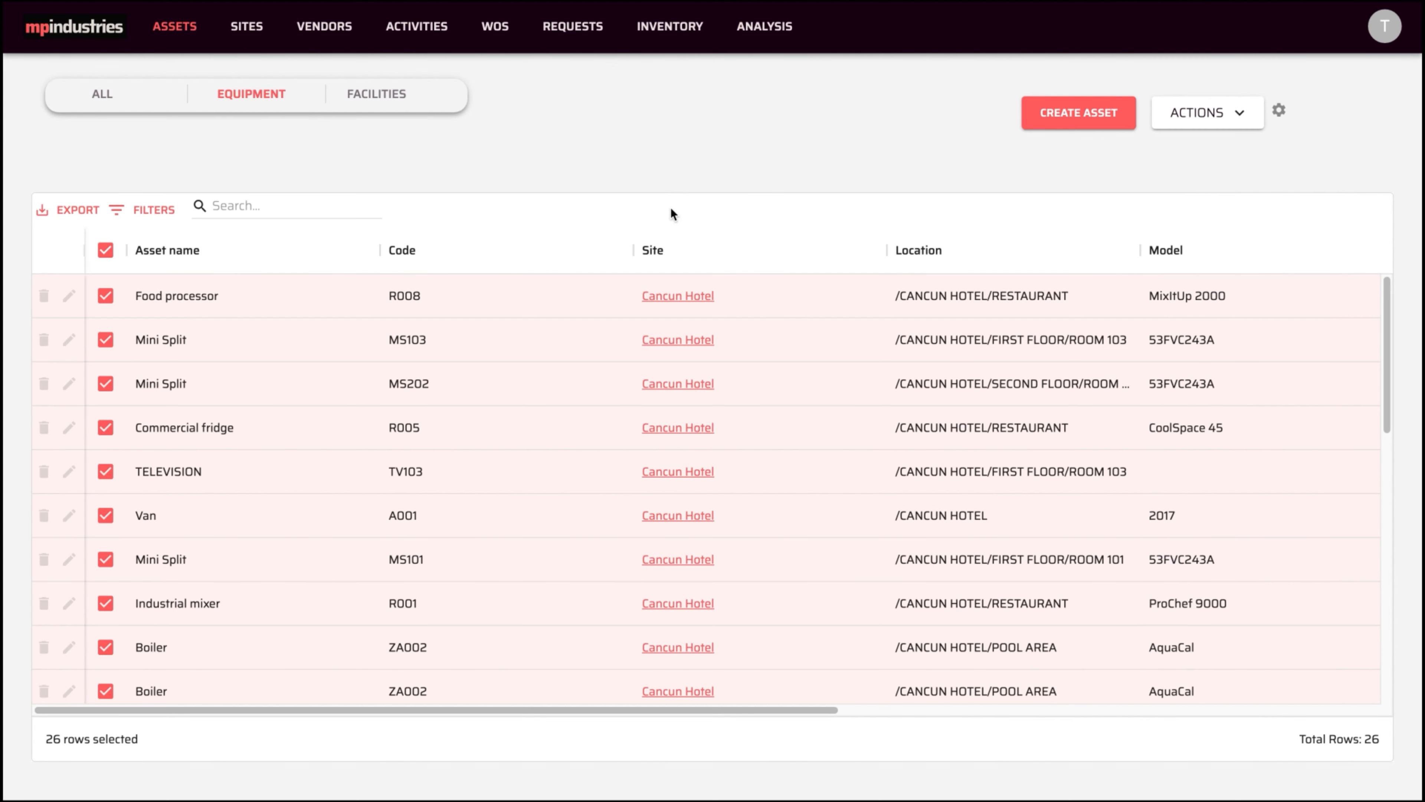
click(105, 250)
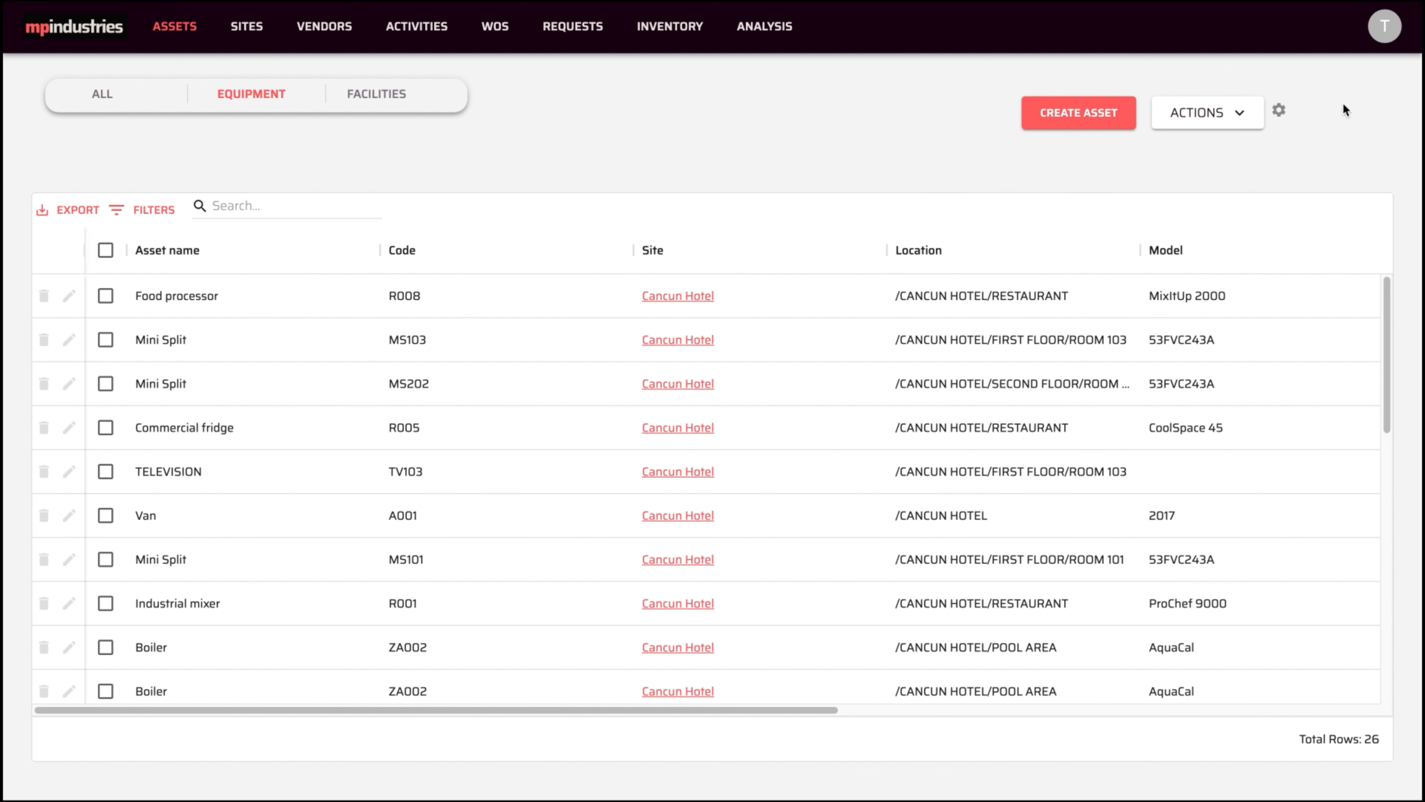
- In asset settings, create a new equipment custom field named Priority of type Pick-List
click(1384, 26)
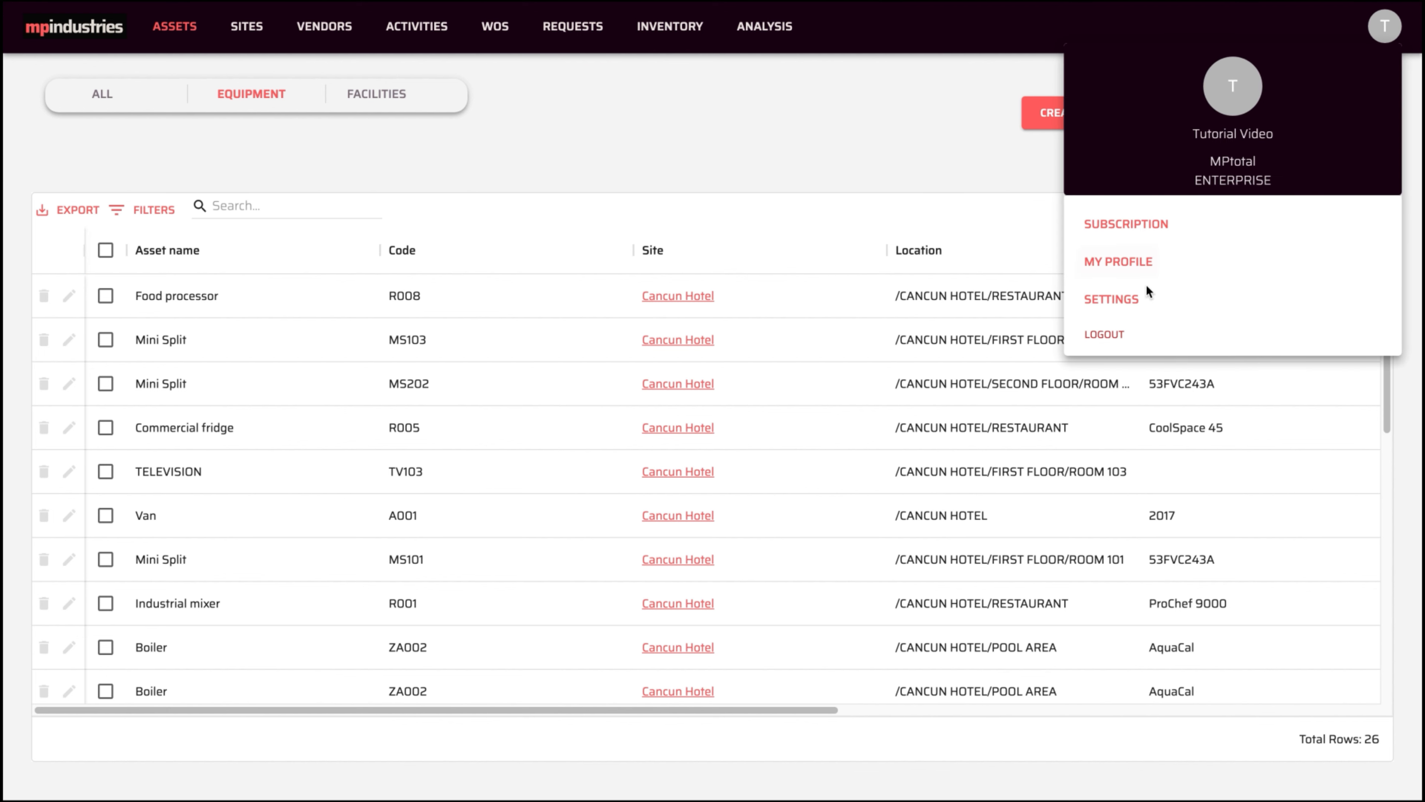
click(1133, 299)
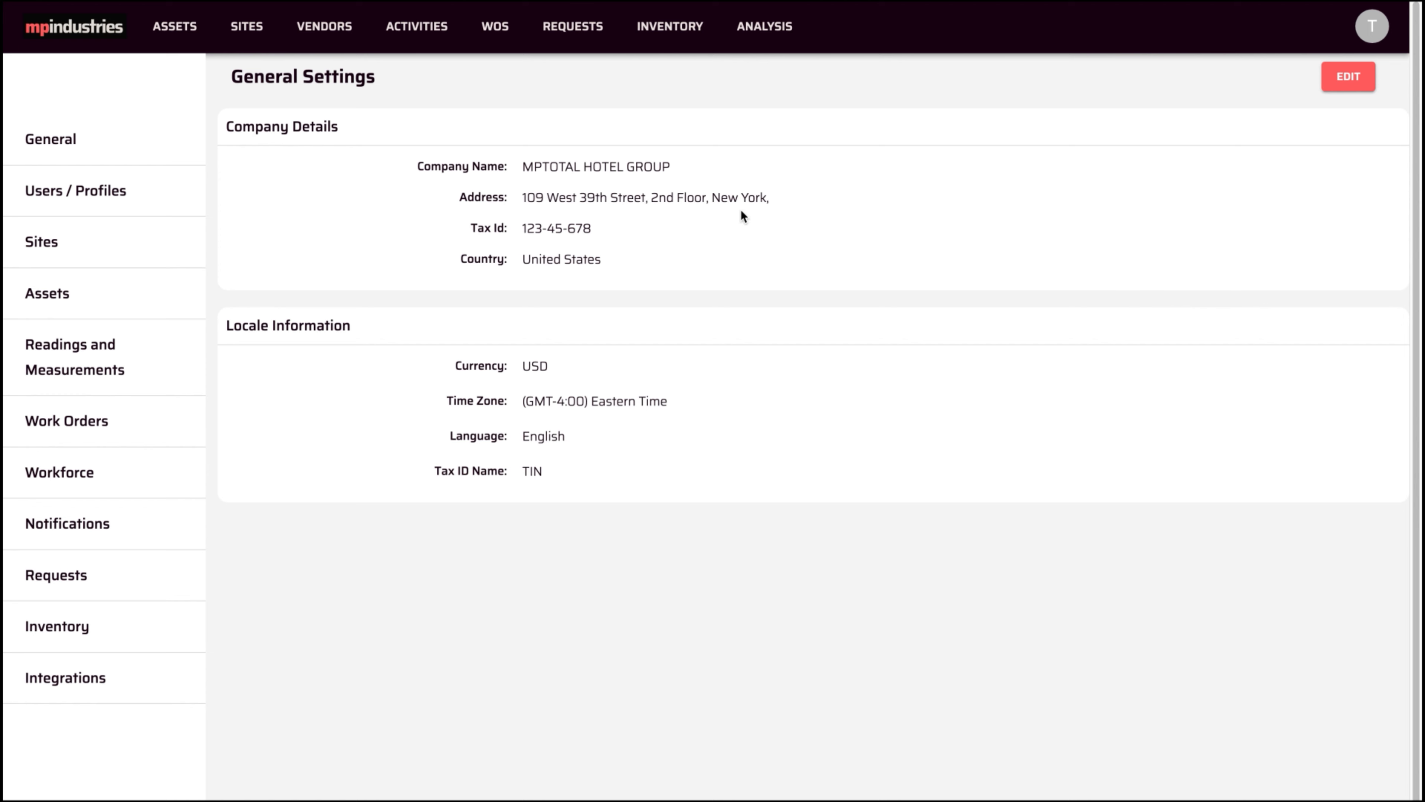
click(105, 305)
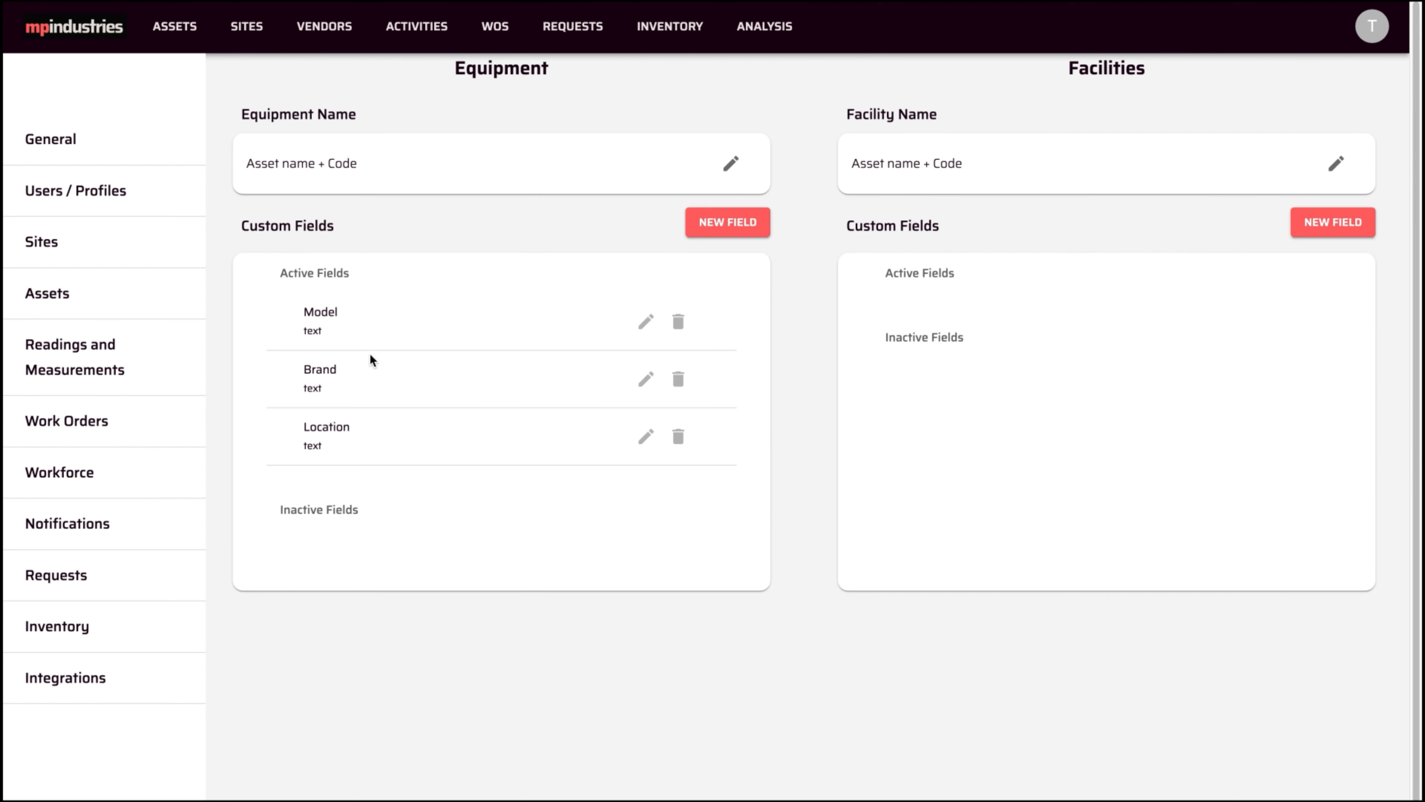
click(706, 225)
click(592, 379)
text(Priority)
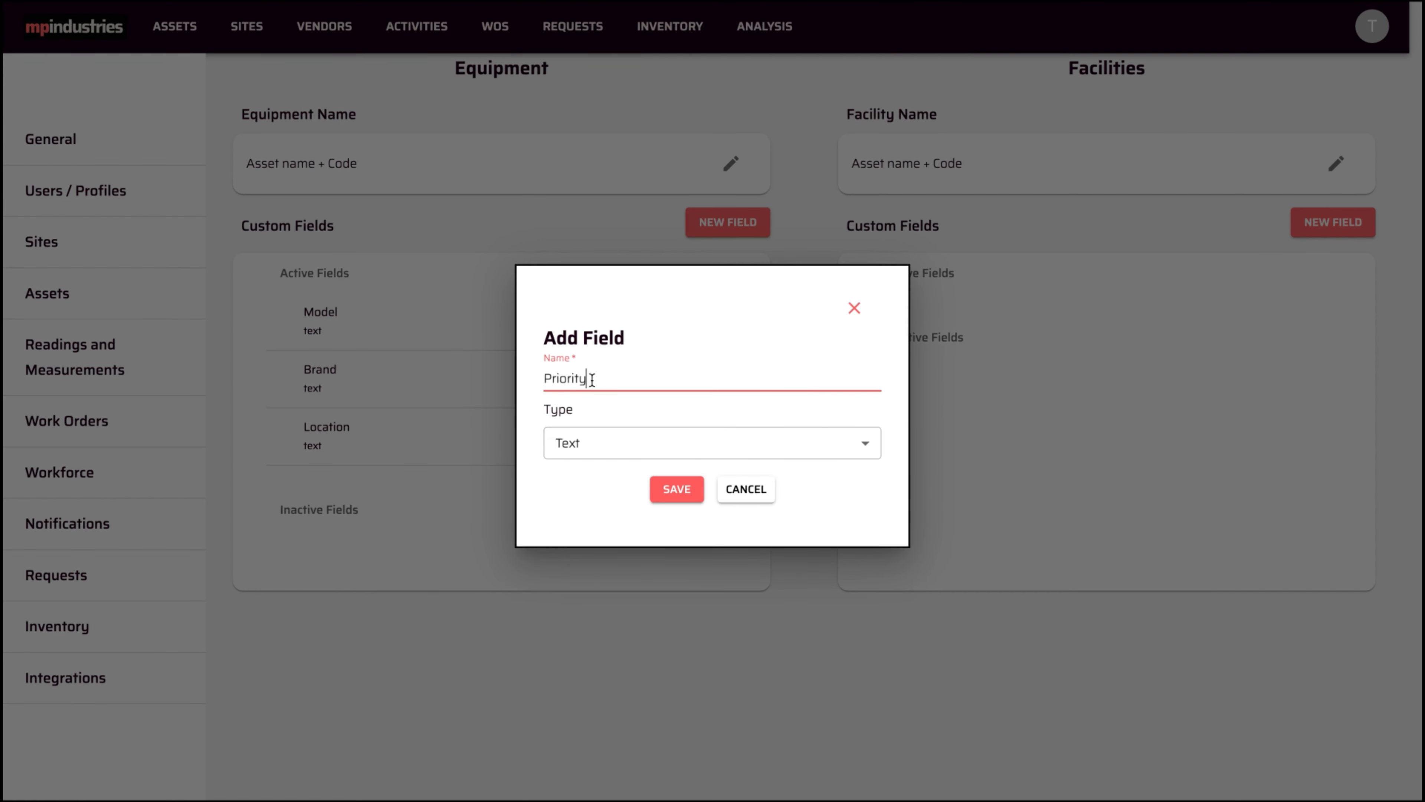
click(725, 449)
click(594, 547)
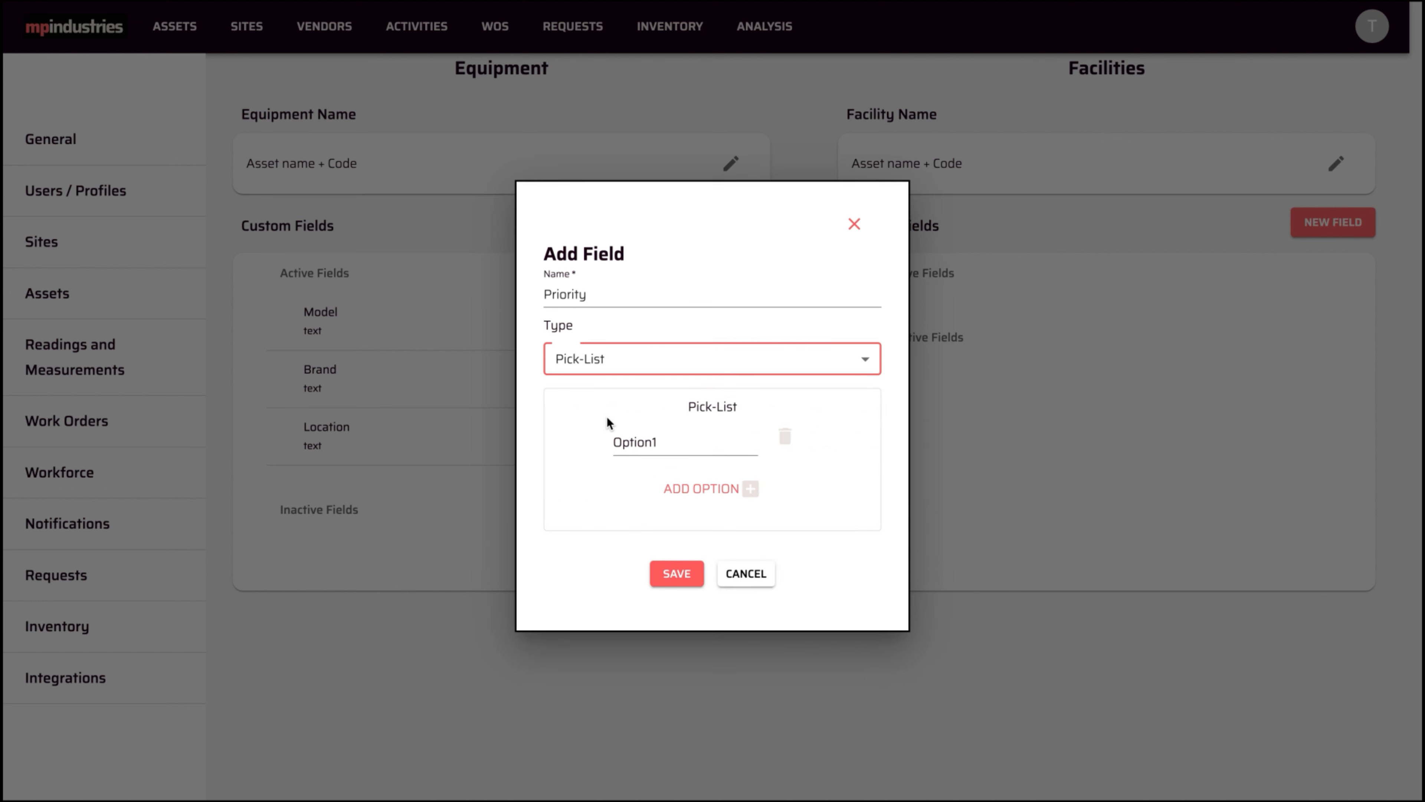
- Add the pick-list options High, Medium and Low and save the field
click(634, 439)
text(High)
click(665, 482)
click(665, 466)
text(Medium)
click(709, 510)
text(Low)
click(679, 612)
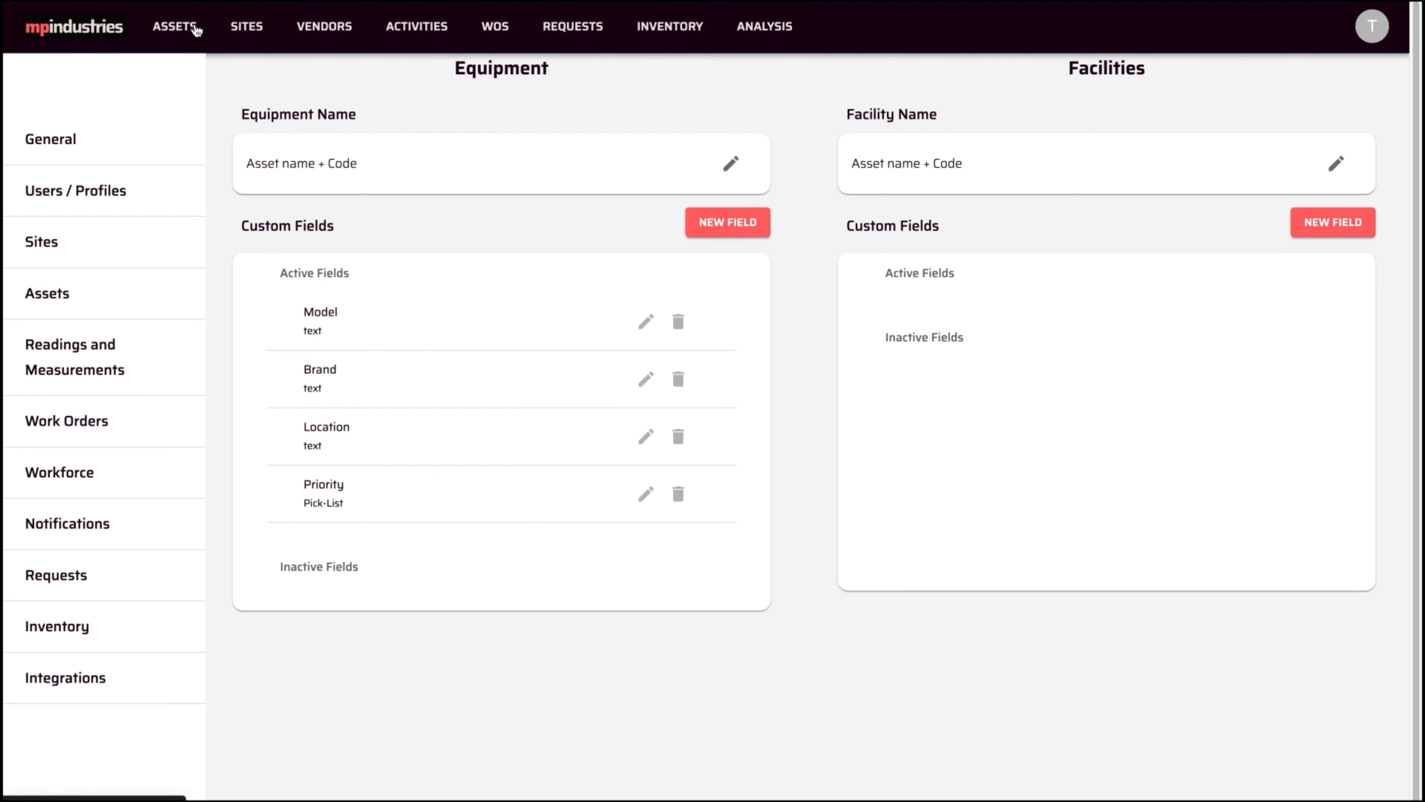
- Show only equipment assets and select Food processor and Commercial fridge
click(194, 28)
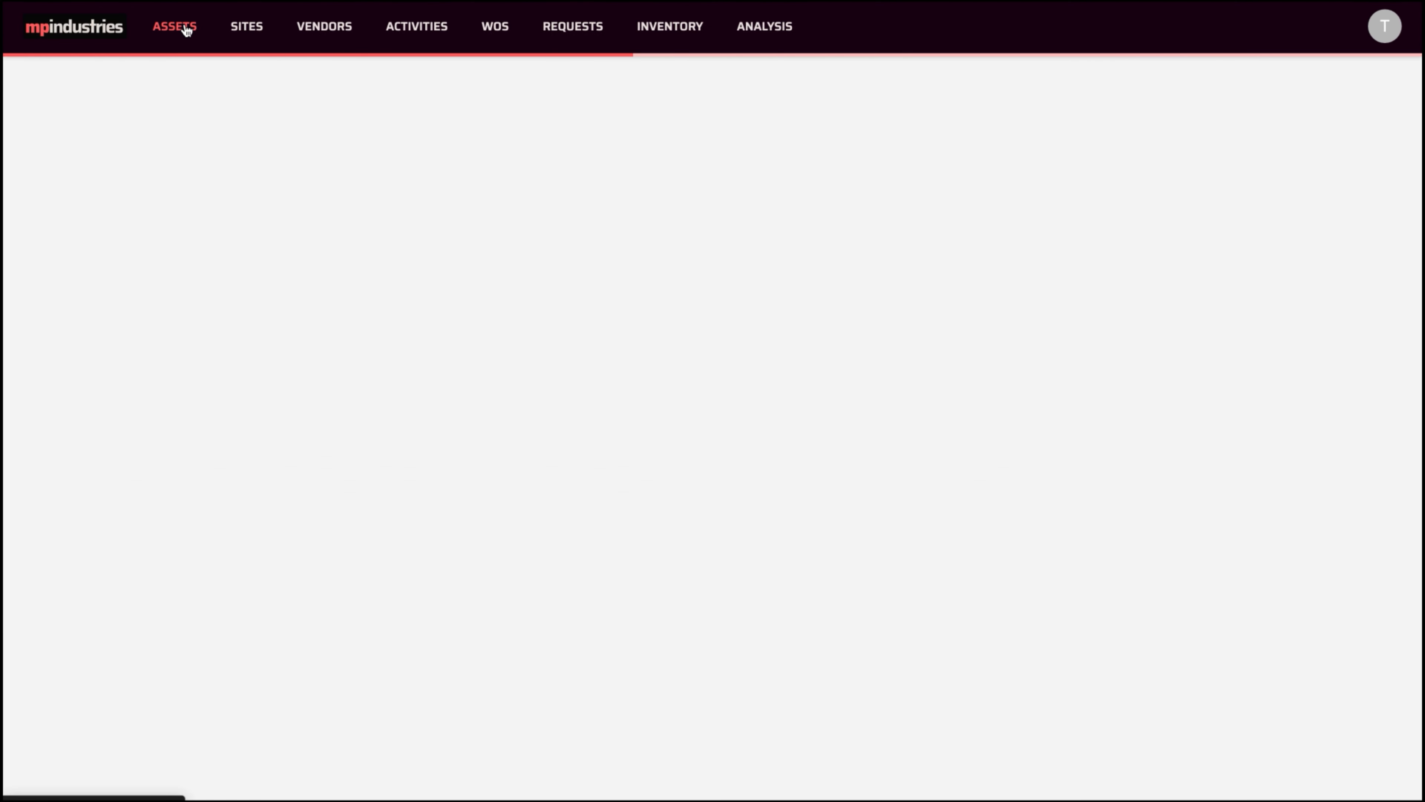
click(240, 100)
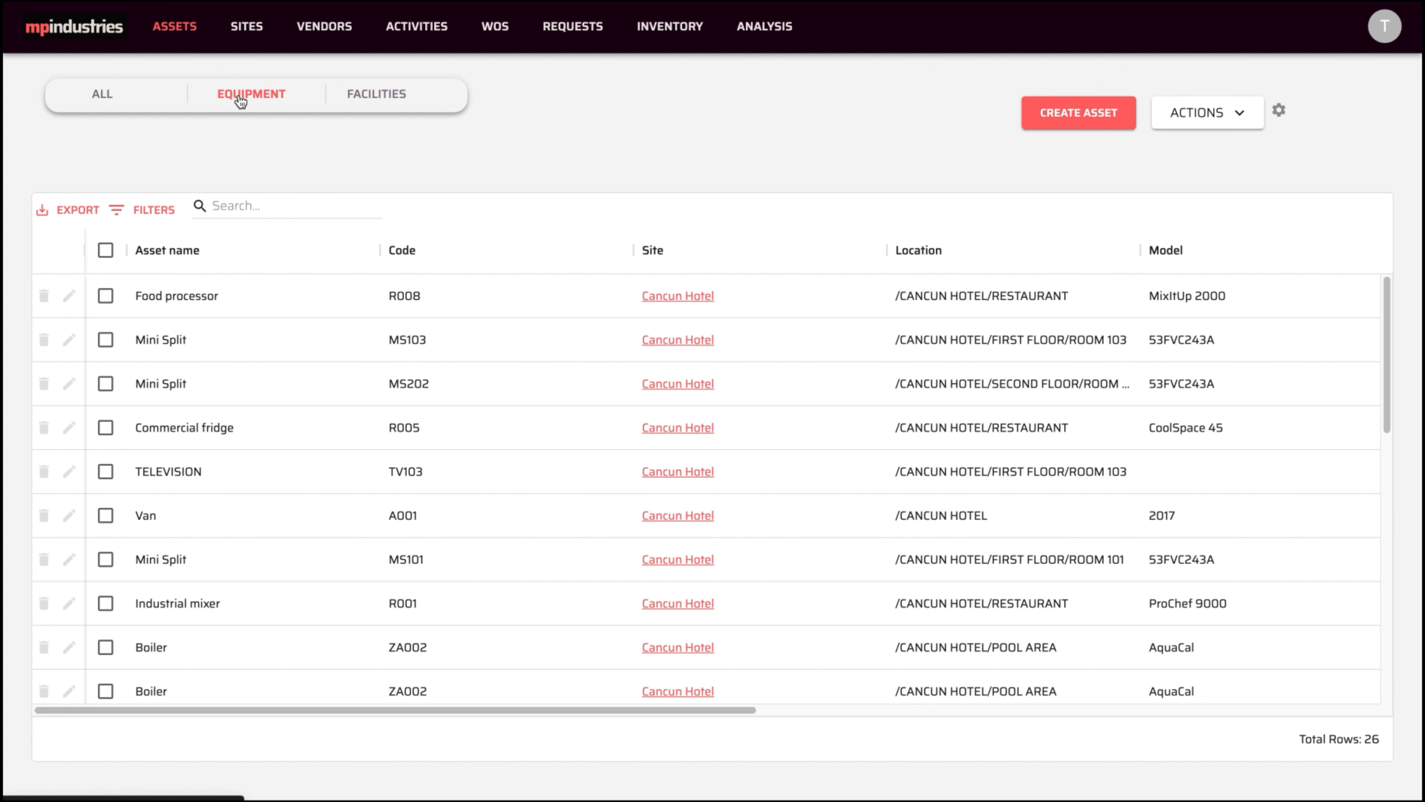
click(105, 295)
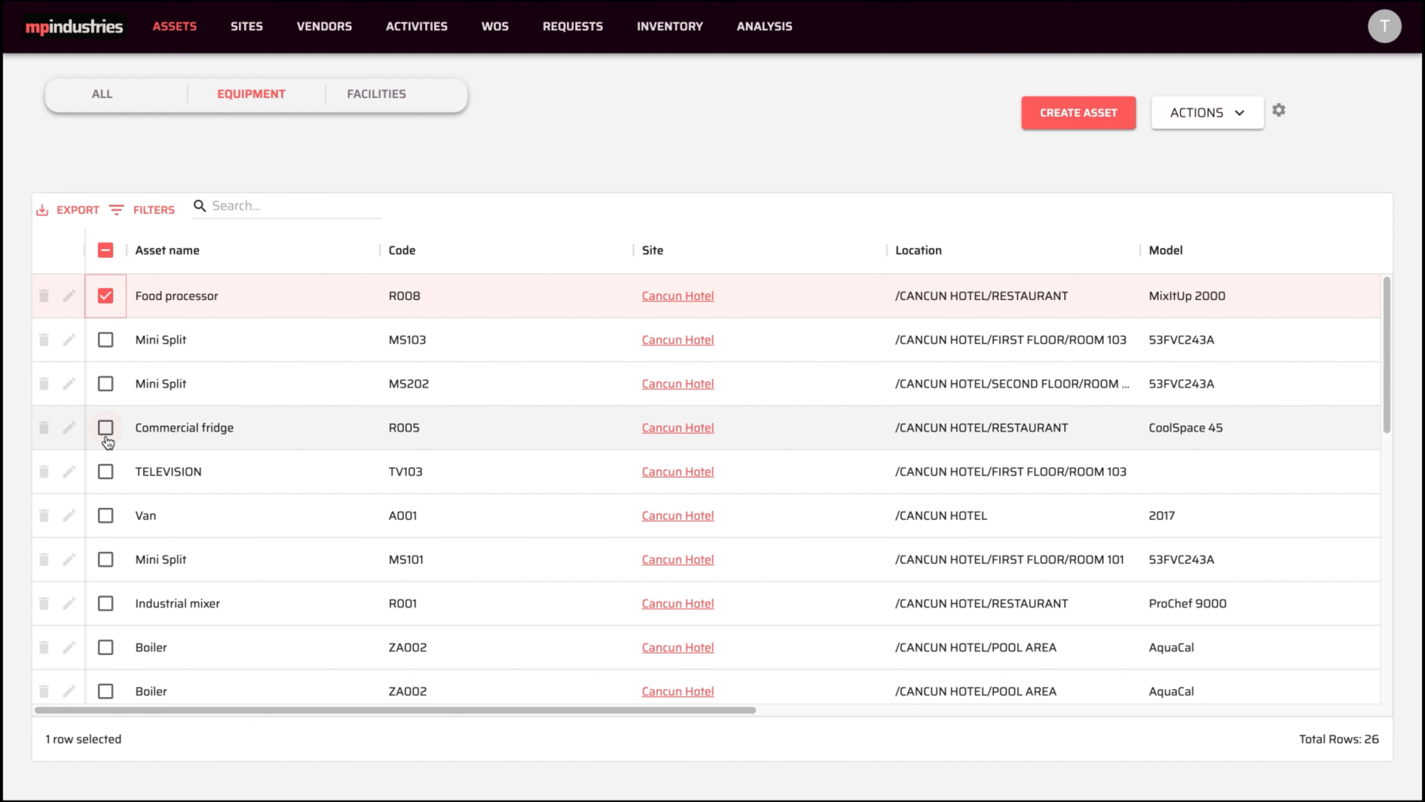
click(105, 427)
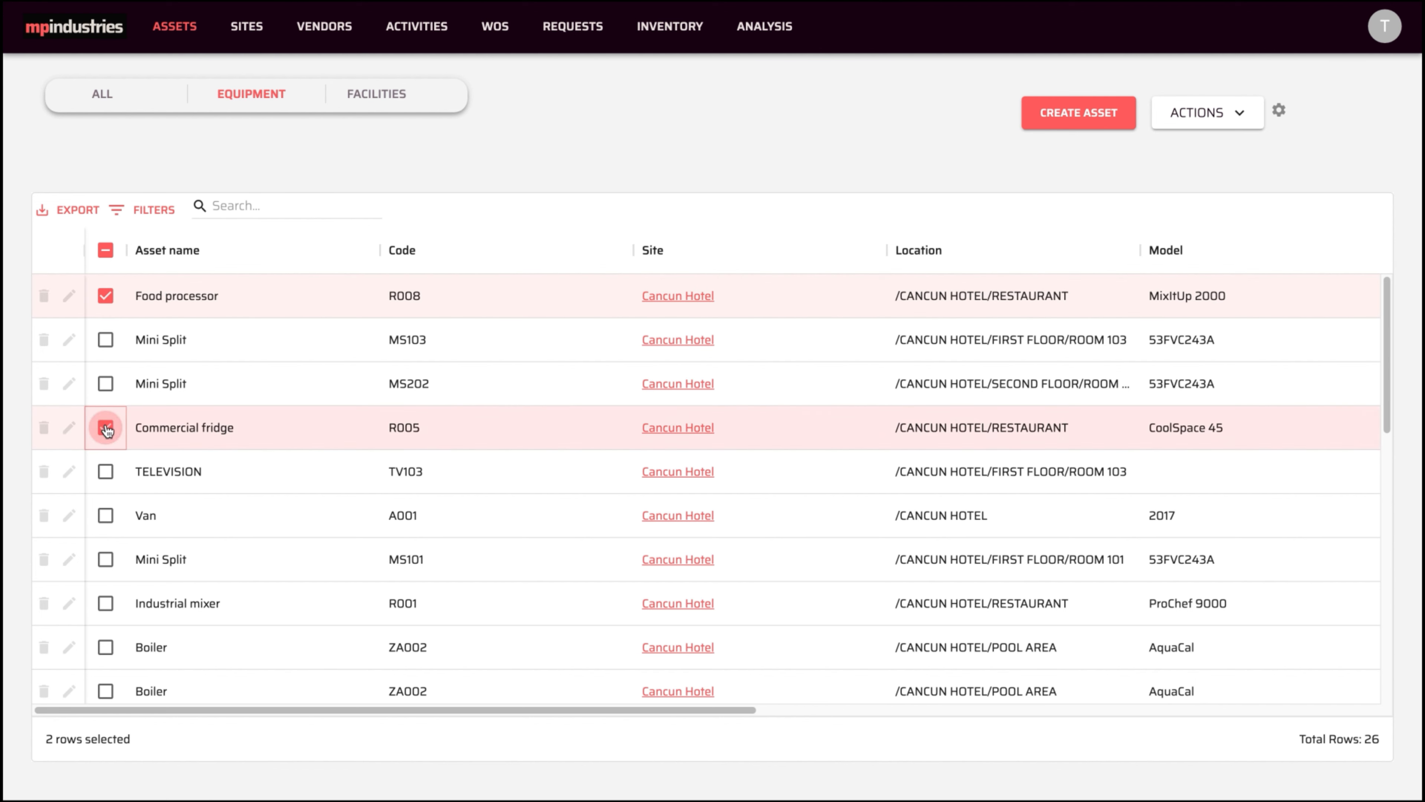
- Mass-update their Priority - Equipment field to High, then deselect both assets
click(1218, 115)
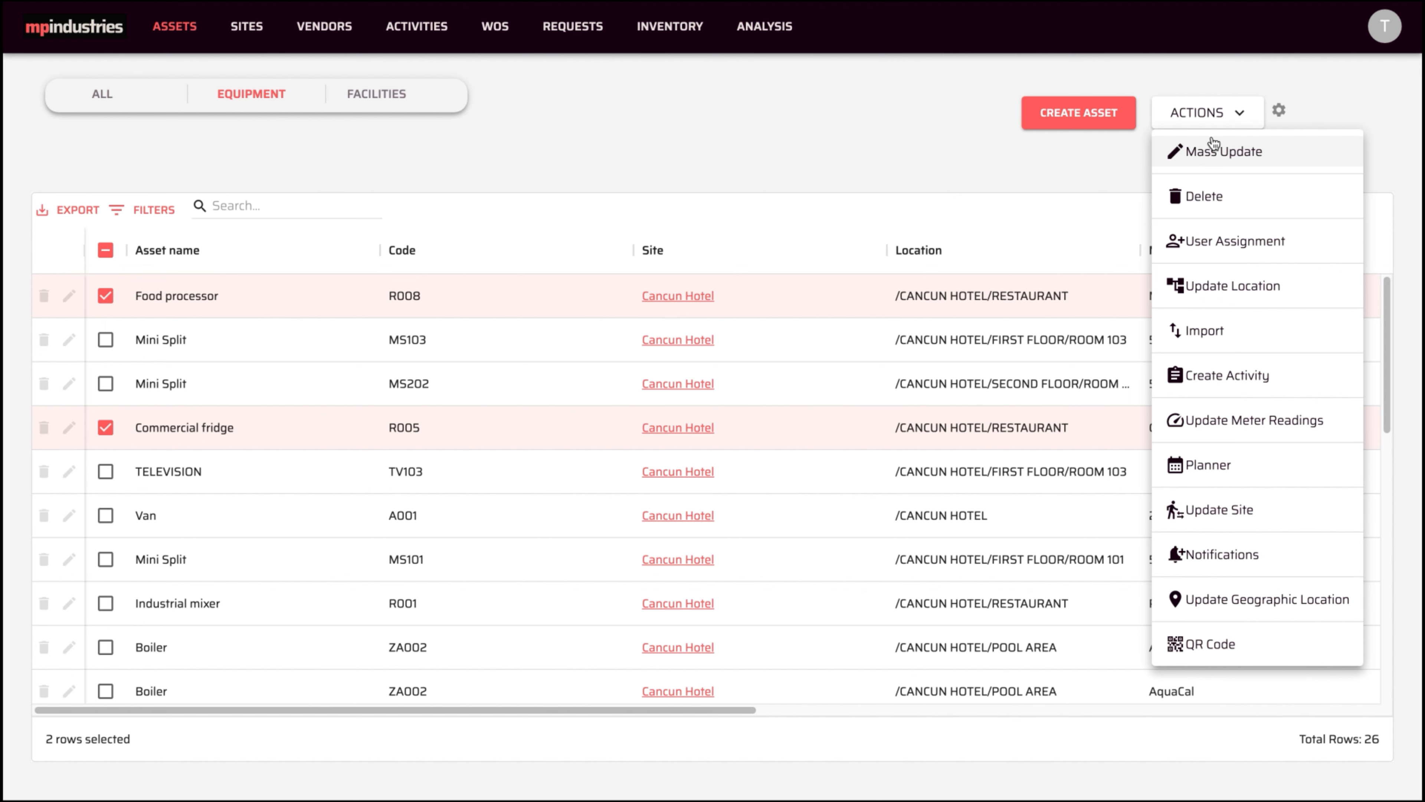
click(1214, 154)
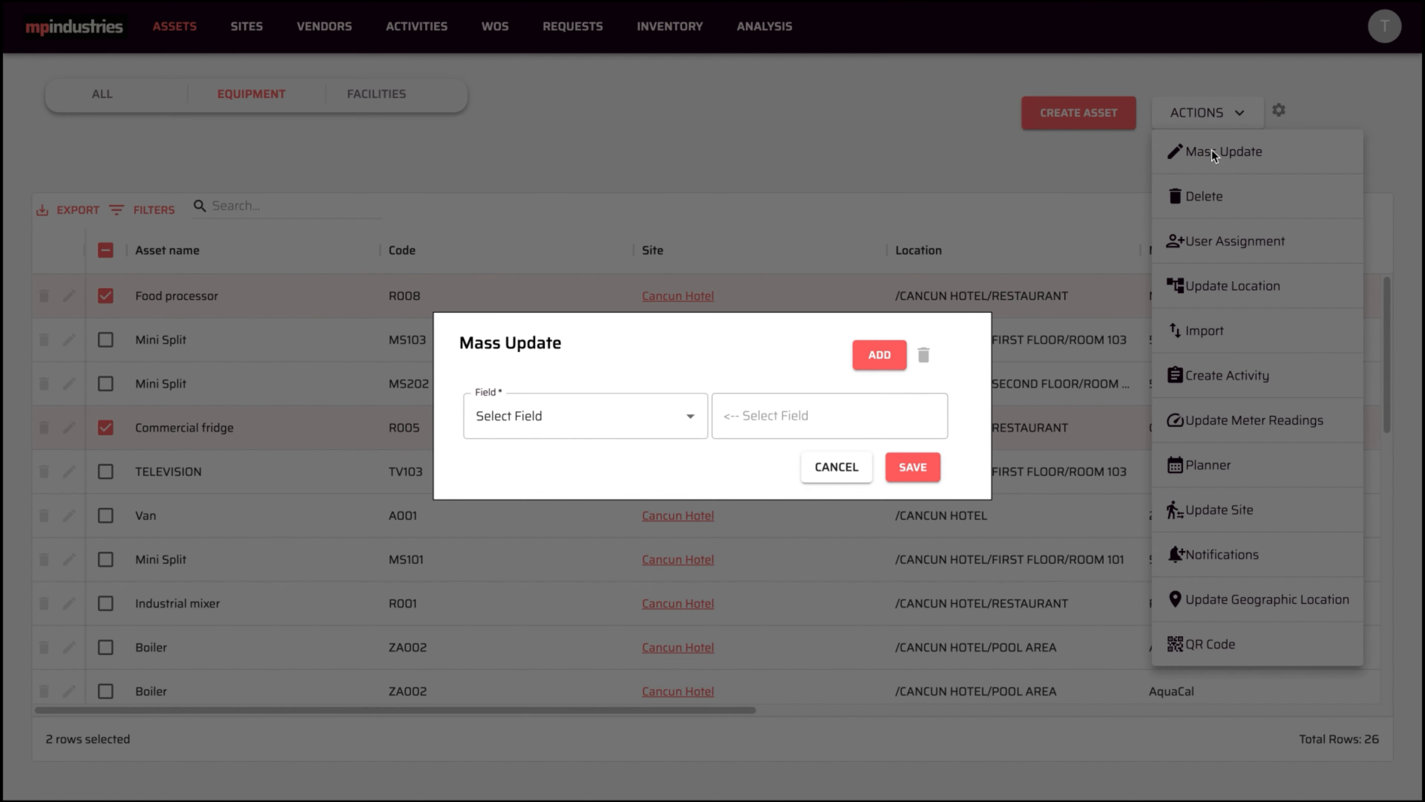
click(692, 420)
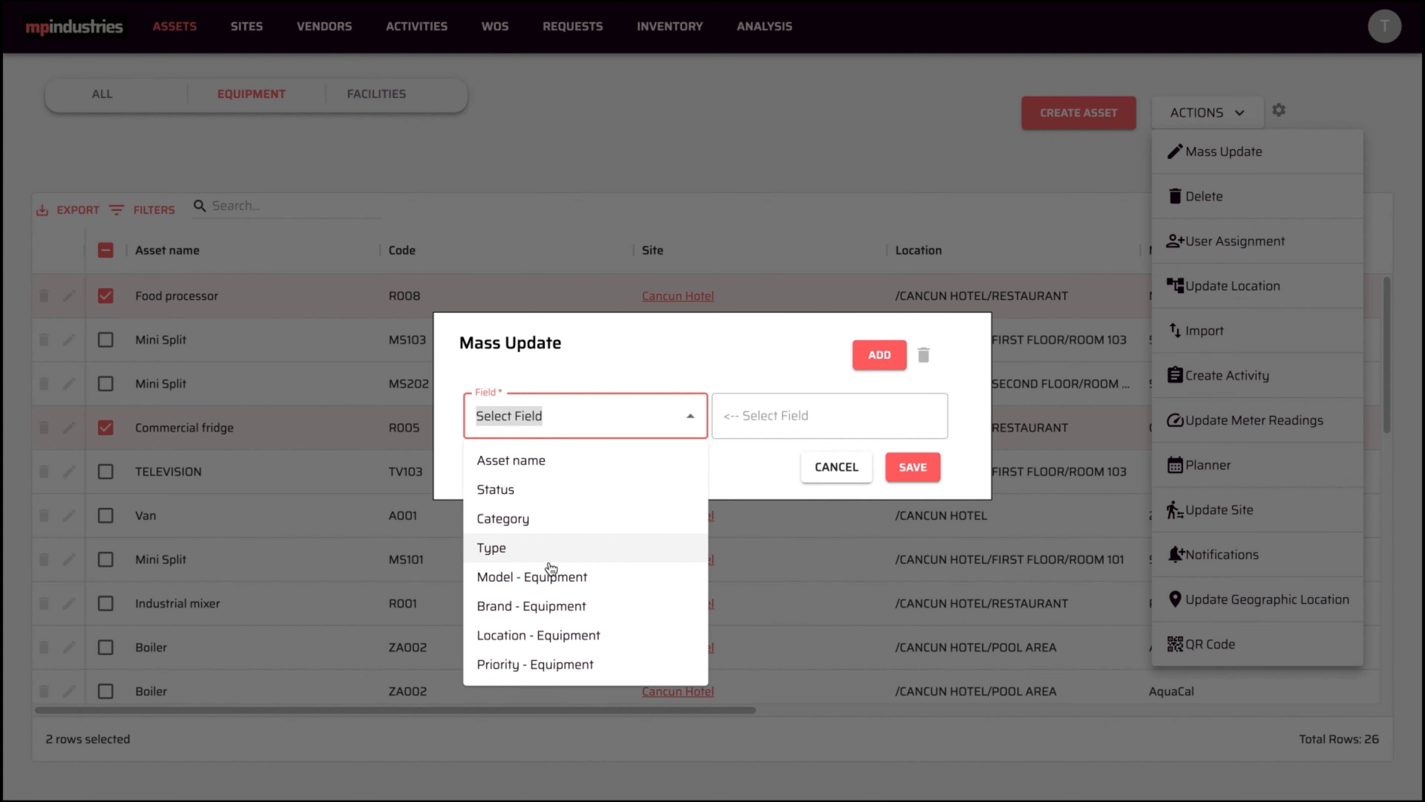
click(537, 668)
click(856, 415)
click(752, 461)
click(910, 466)
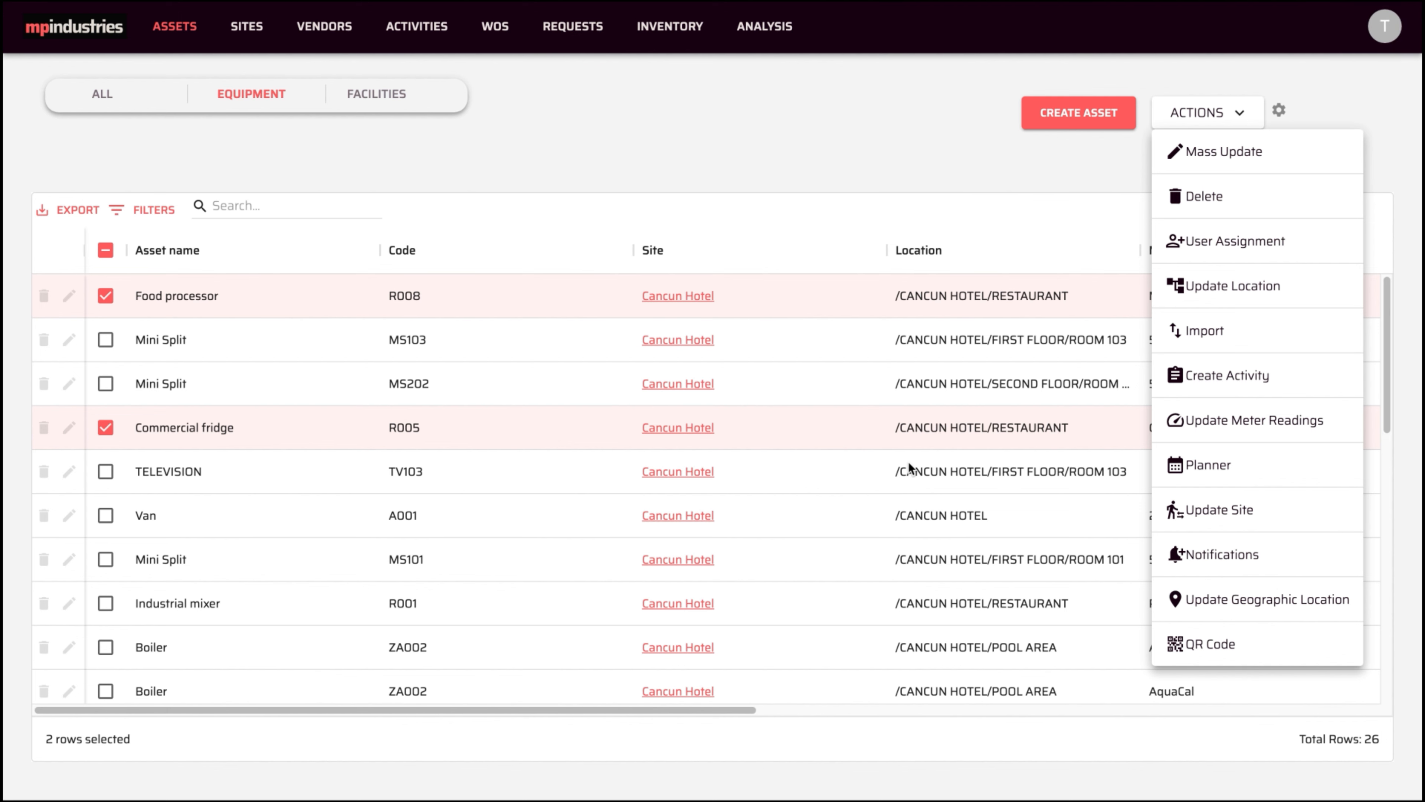
click(847, 168)
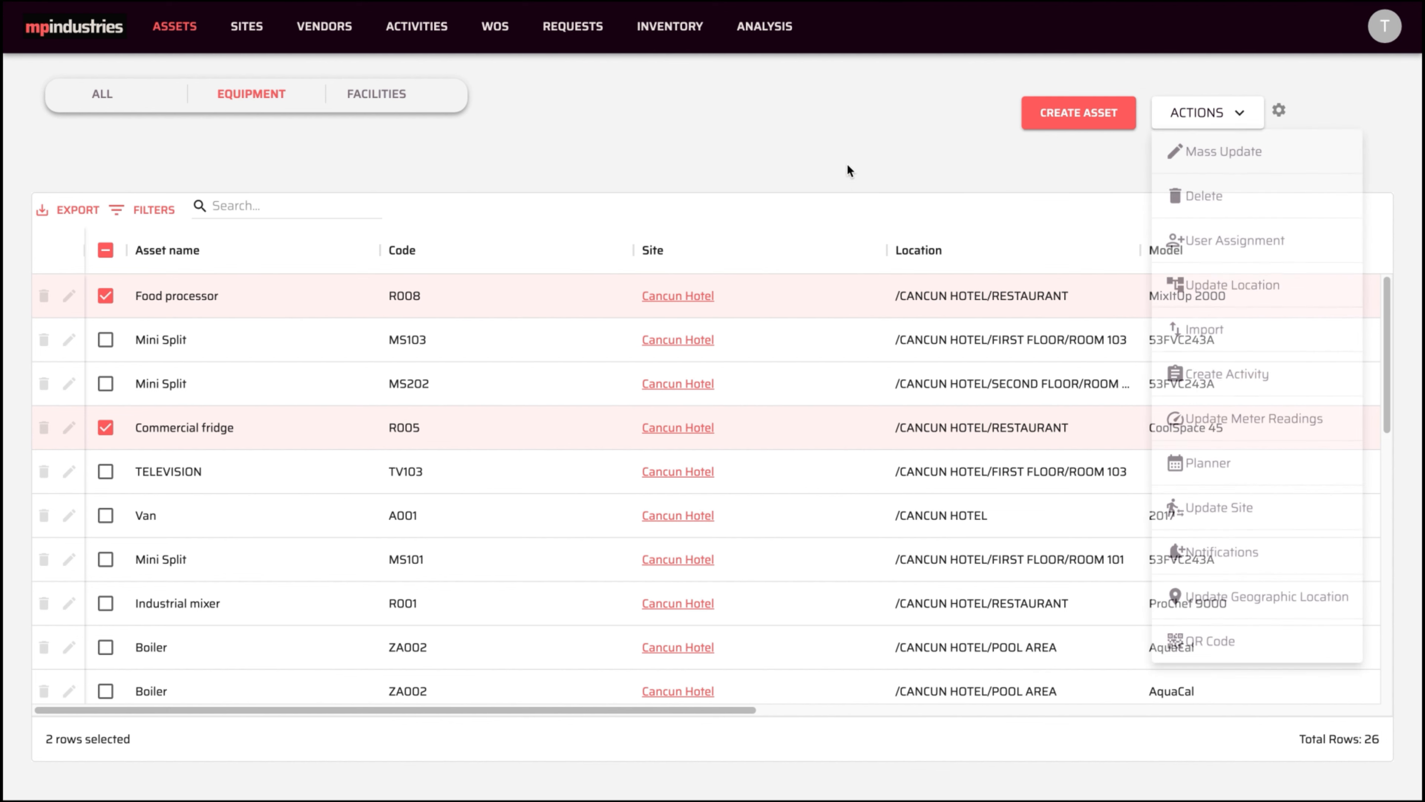
click(106, 250)
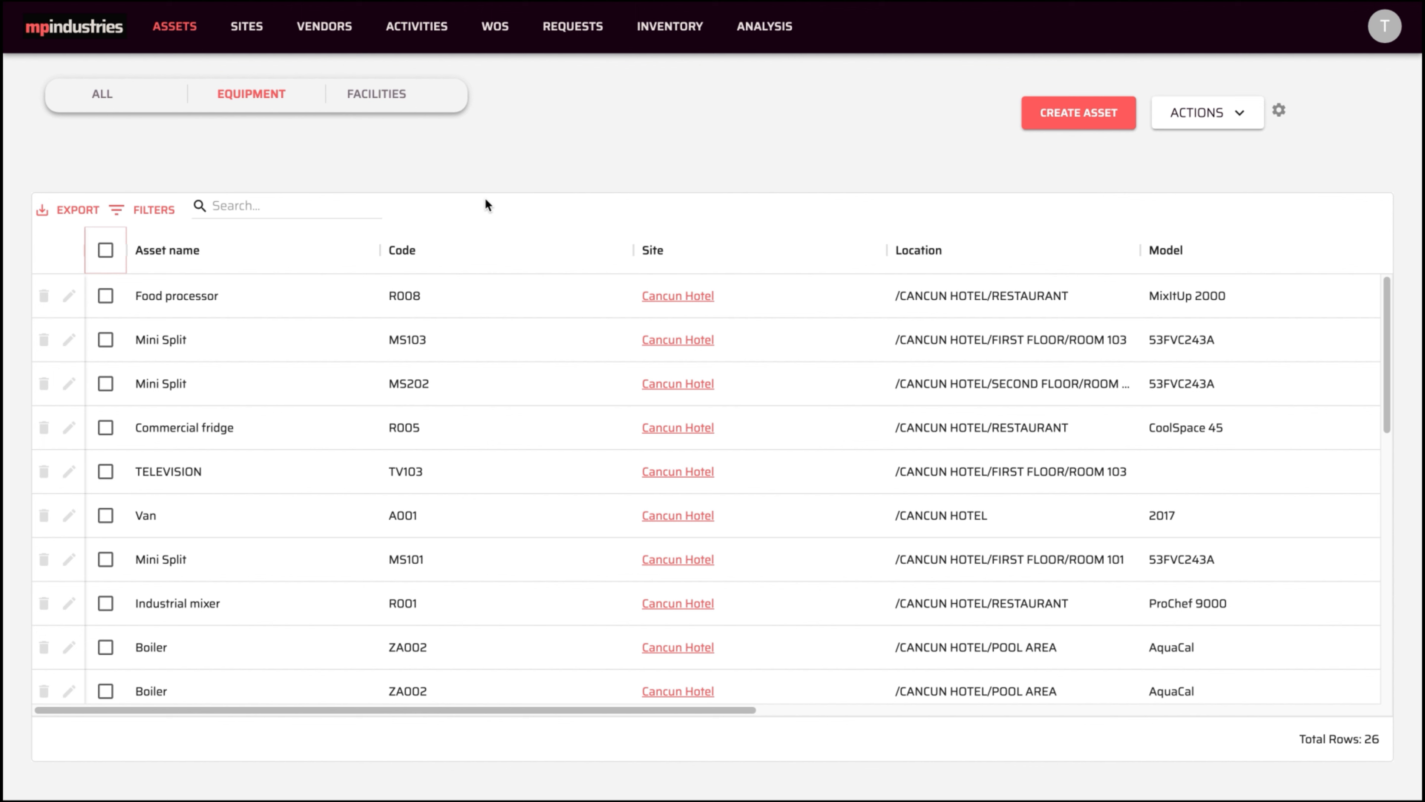
- Find the ELEVATOR asset and add a manager e-mail notification for opened and closed work orders
click(256, 207)
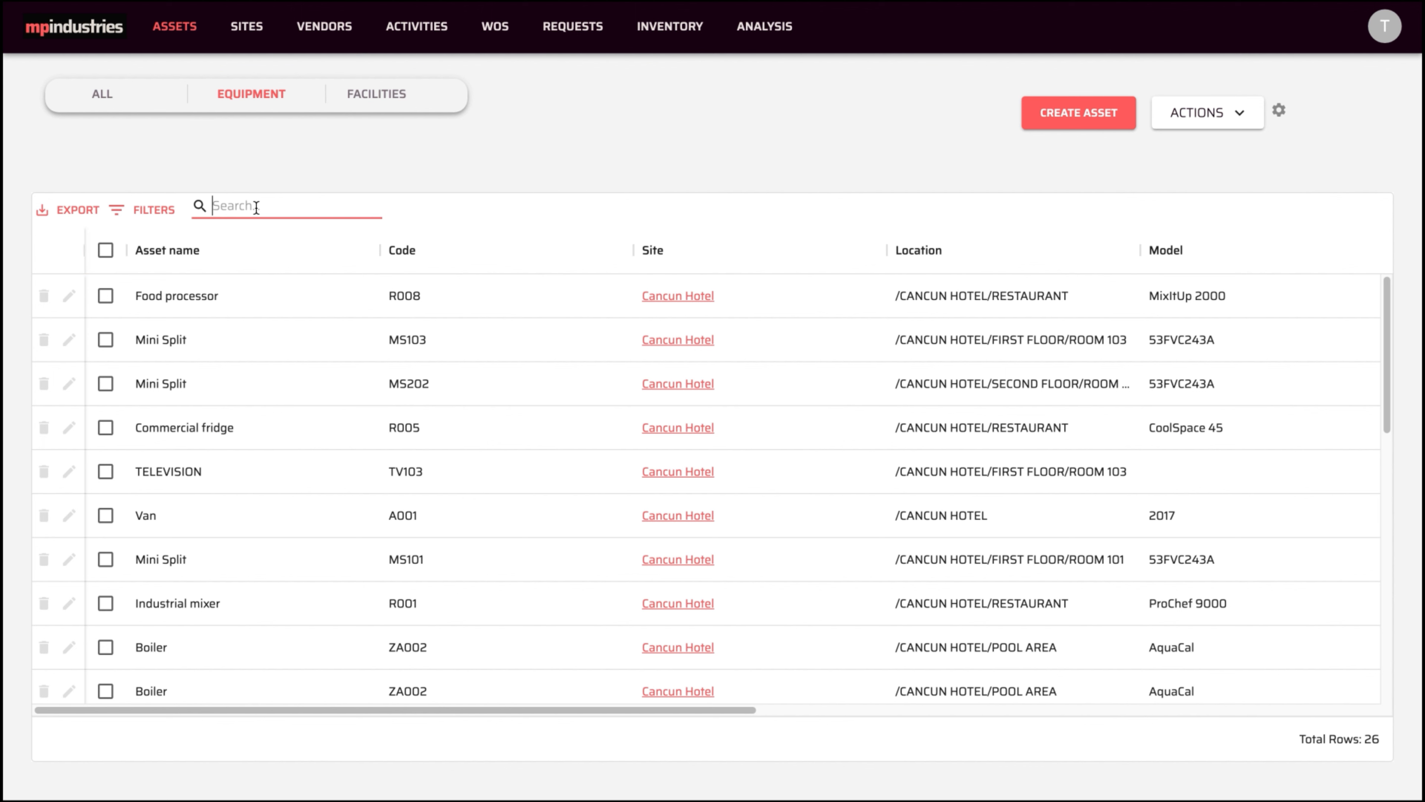
text(eleva)
click(107, 297)
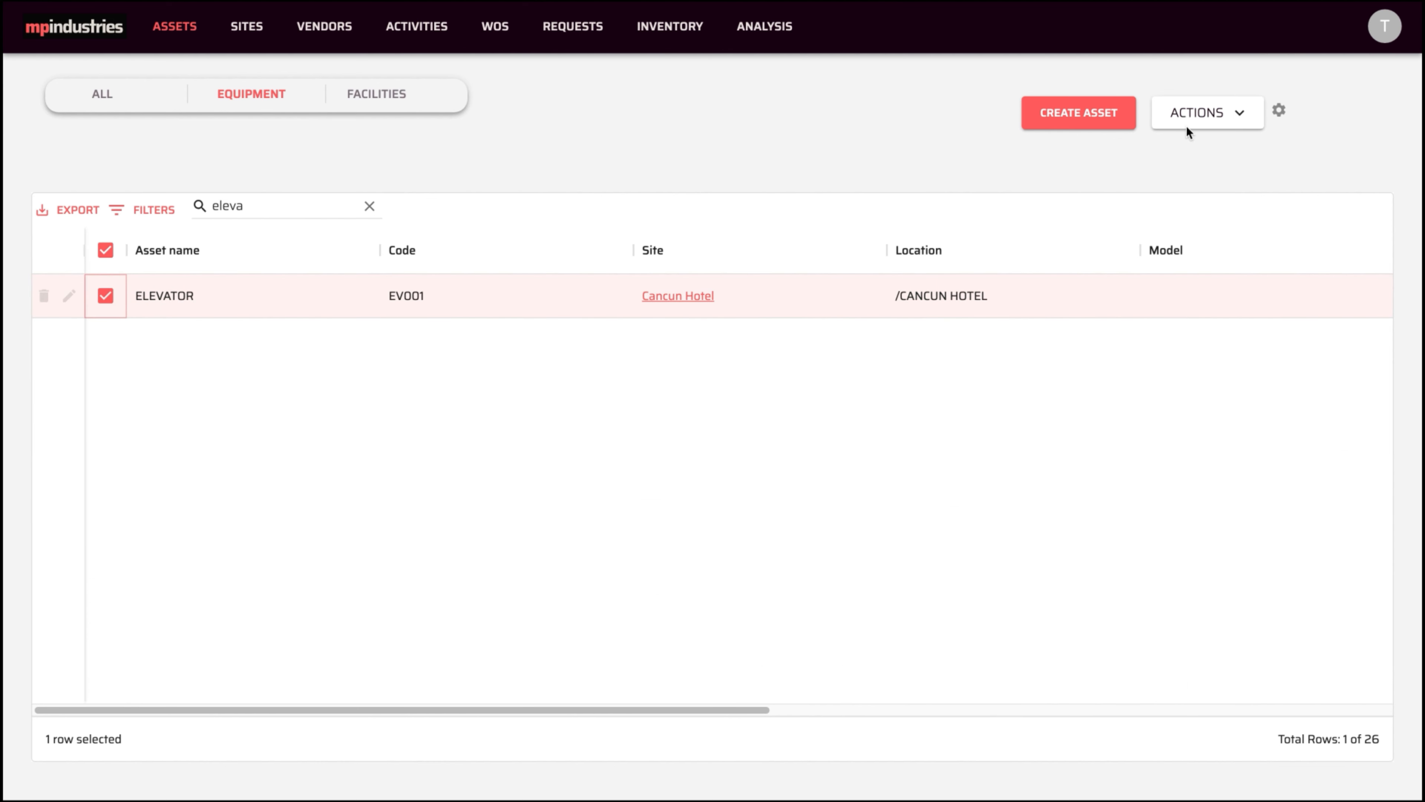
click(1256, 122)
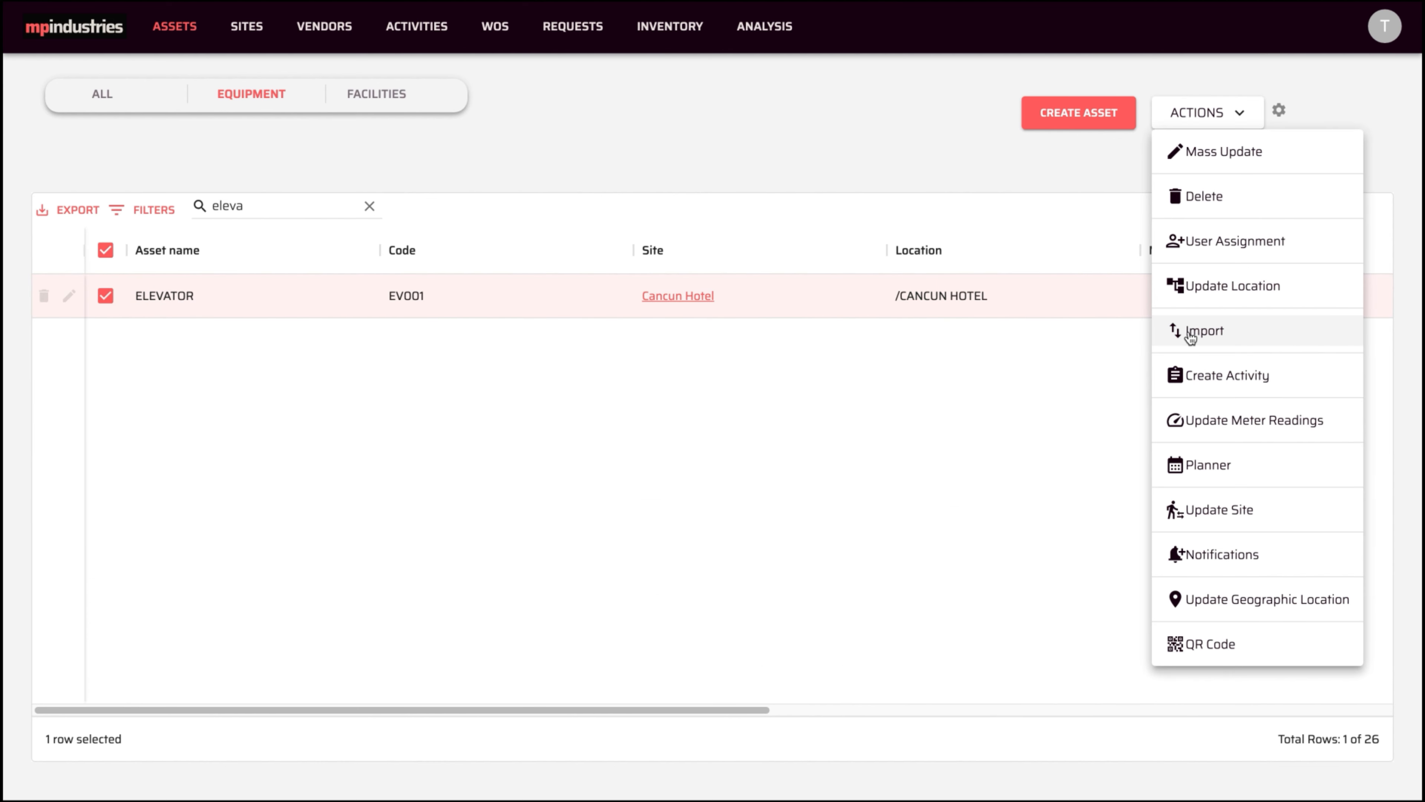
click(1198, 553)
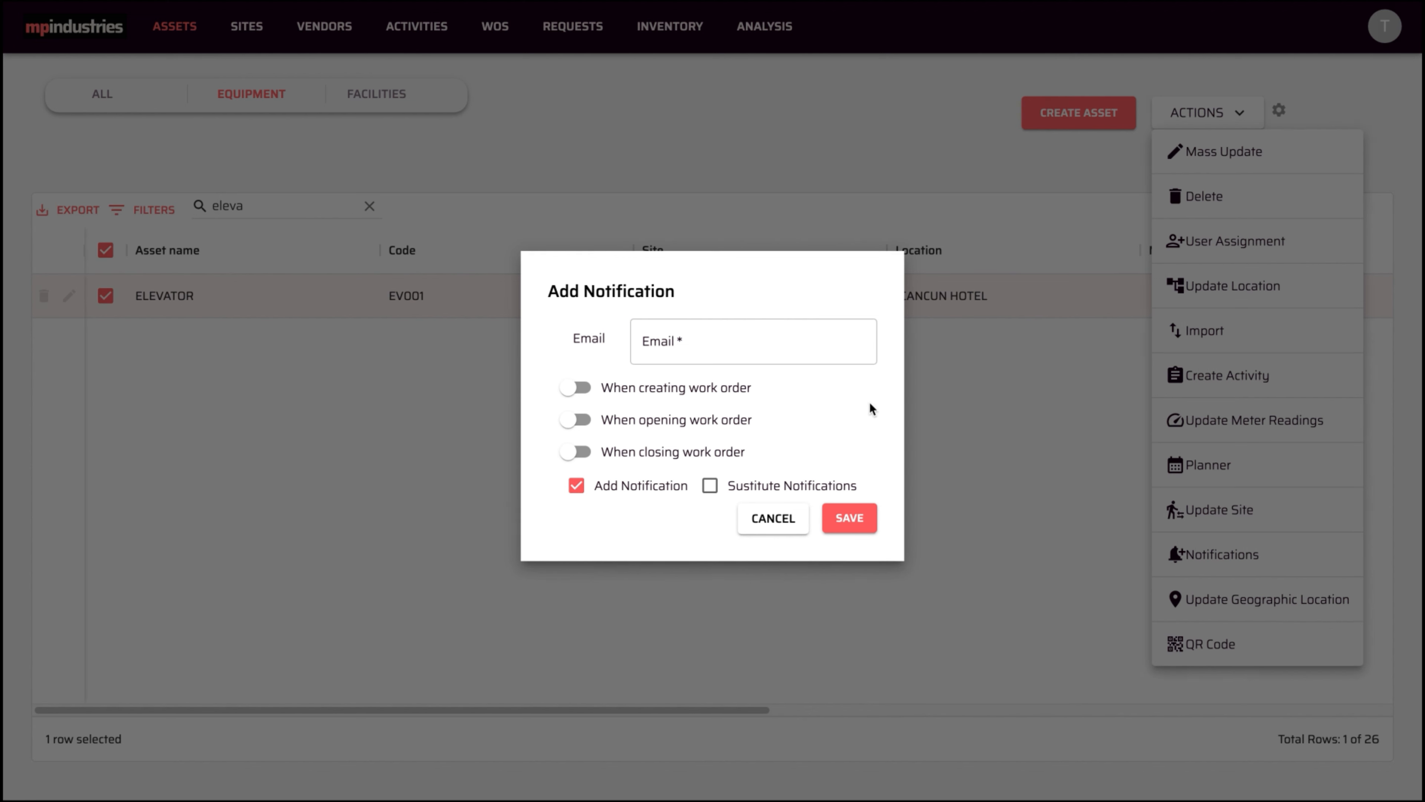
click(680, 344)
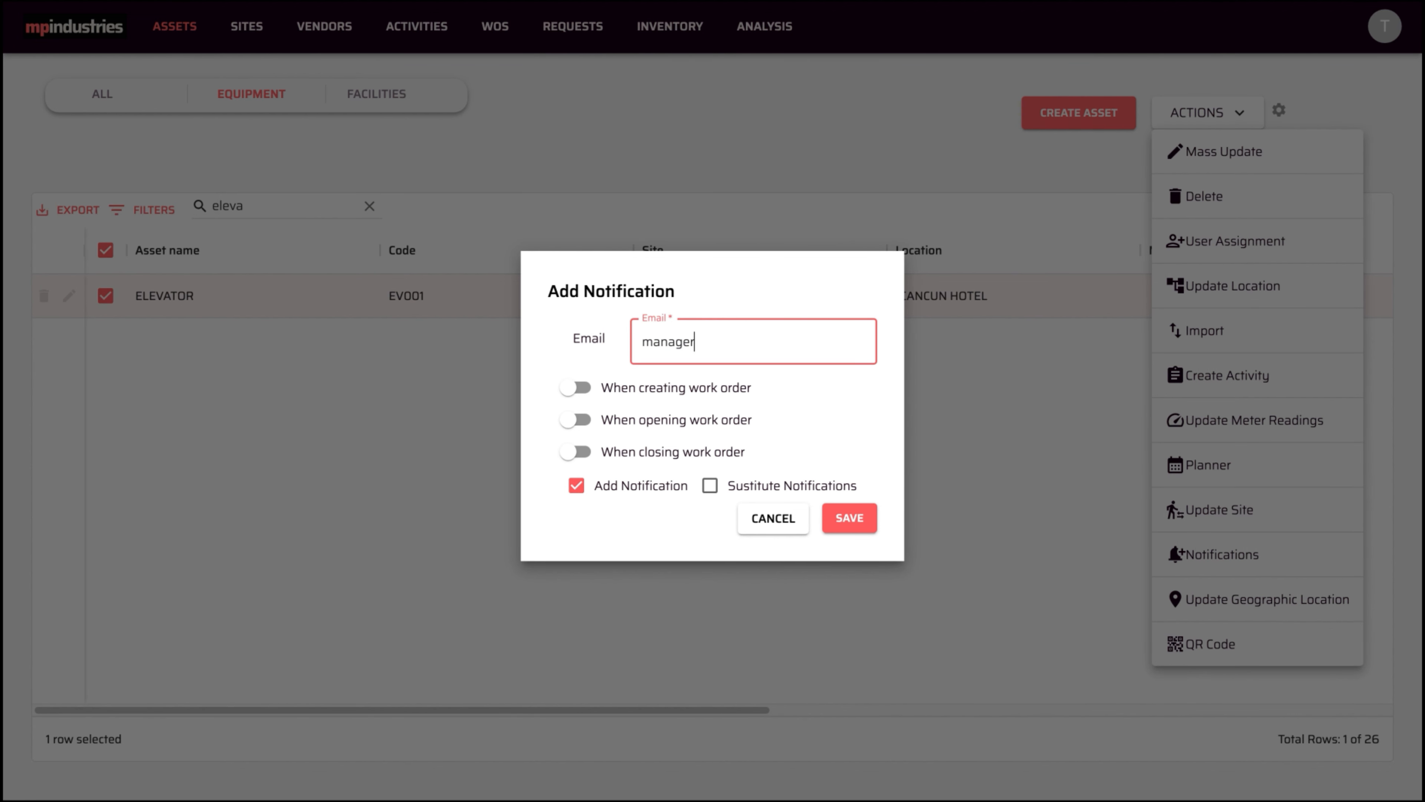
click(572, 419)
click(572, 452)
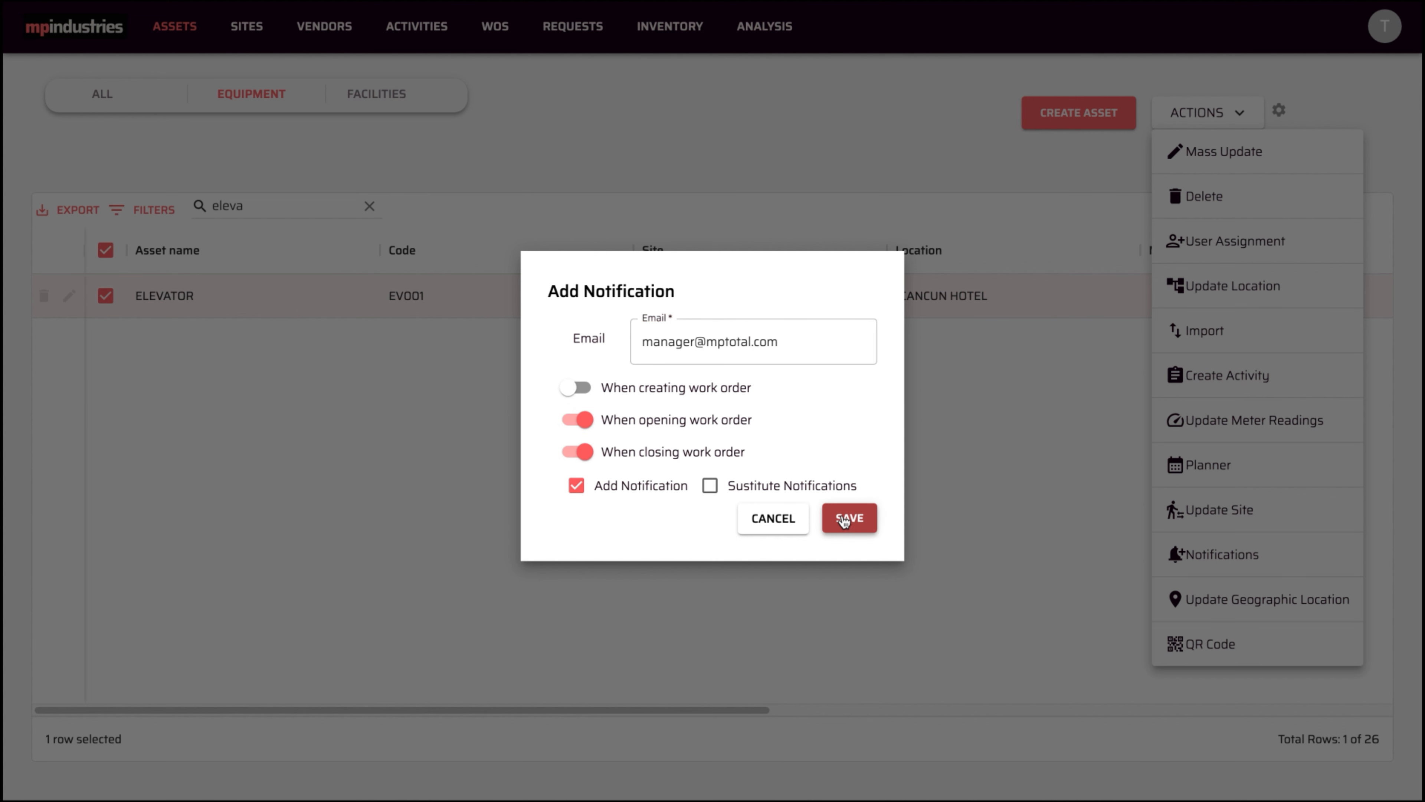
click(843, 519)
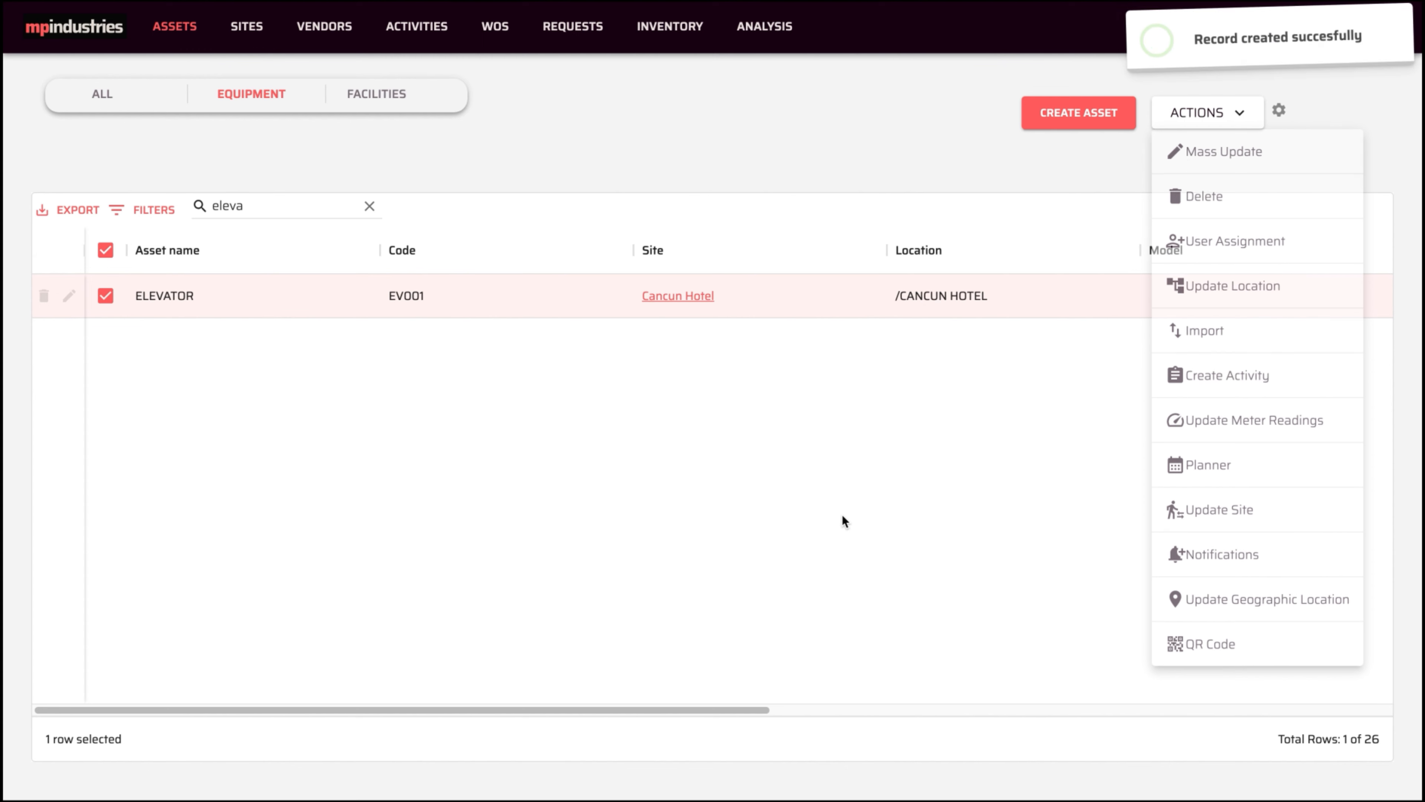
- Substitute the elevator's notifications with a new manager's e-mail for work order opening and closing
click(1233, 125)
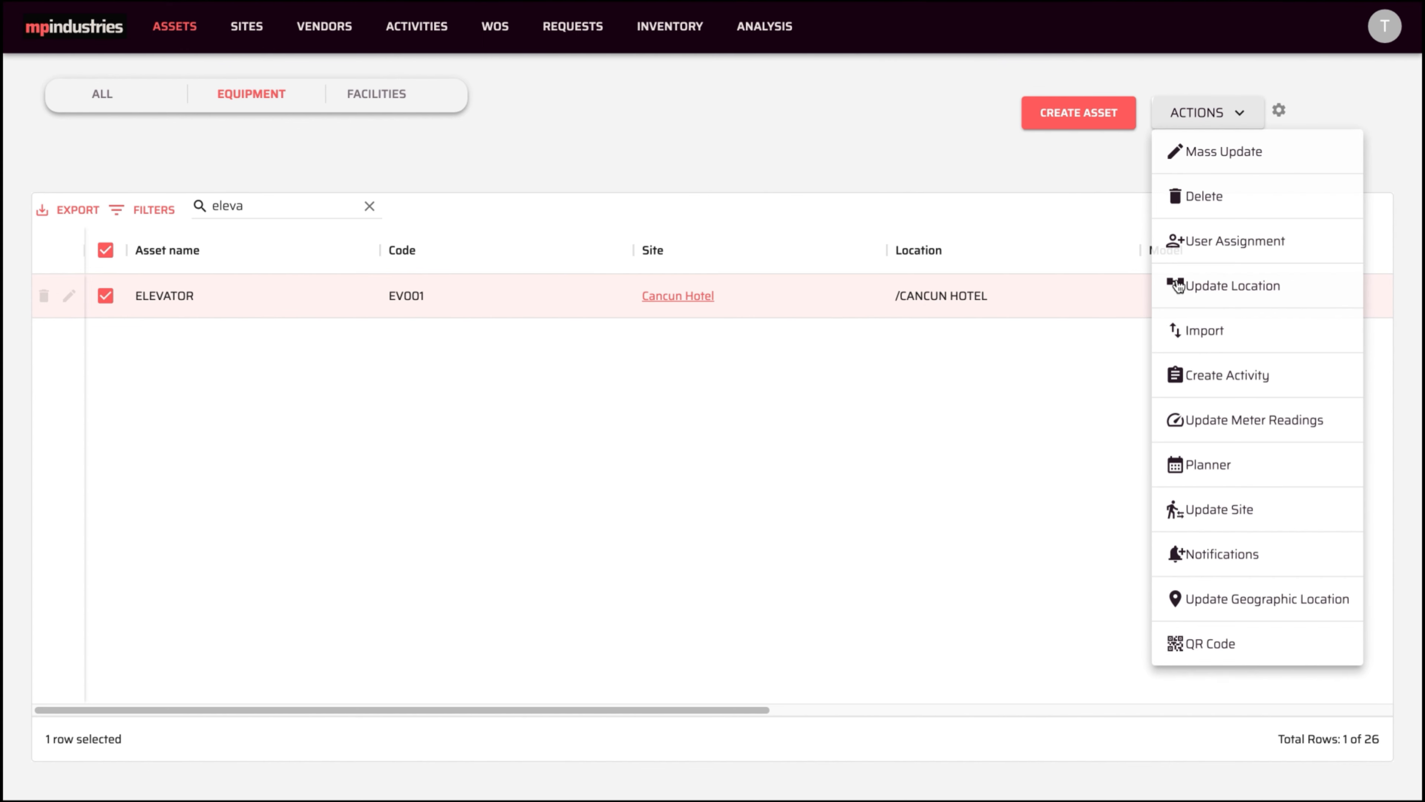
click(1213, 558)
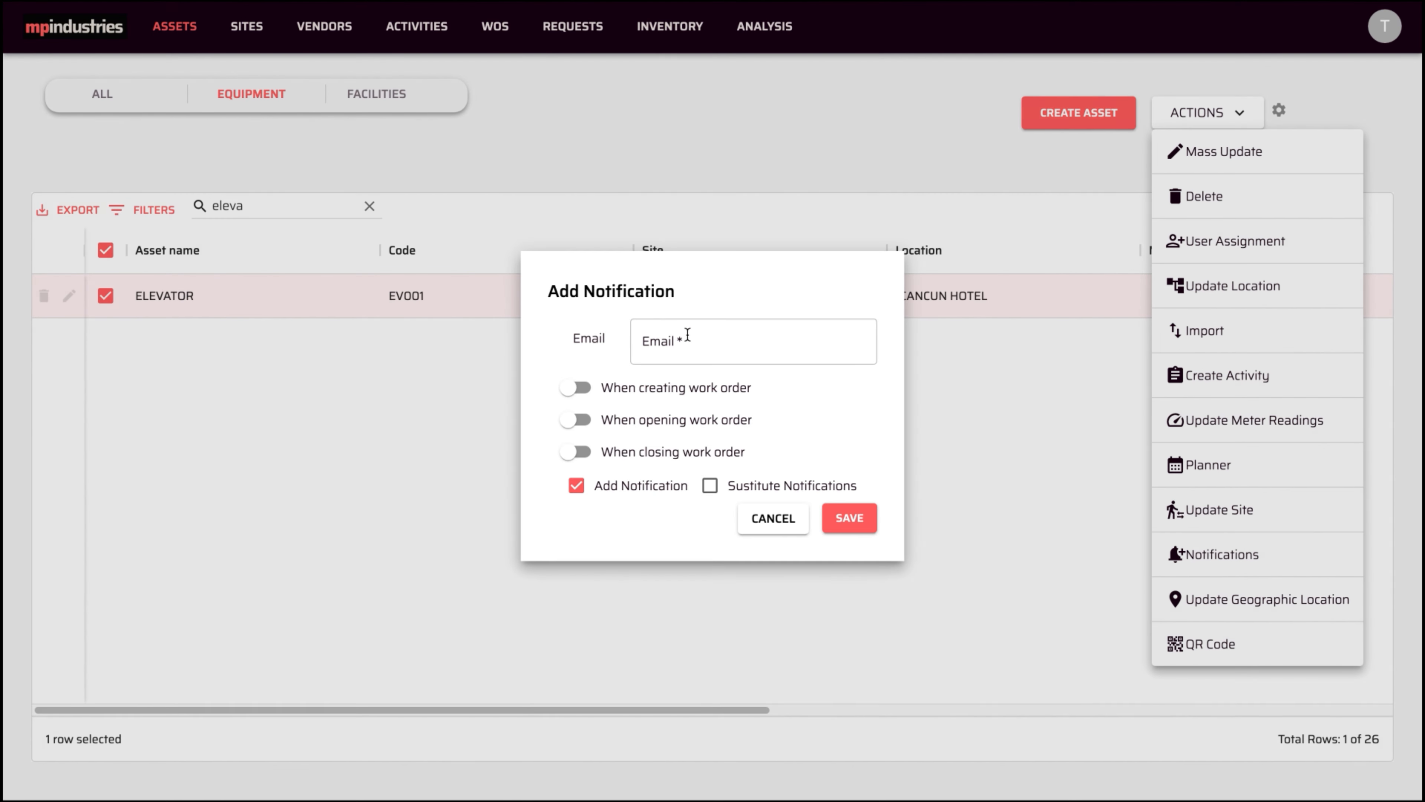
click(687, 337)
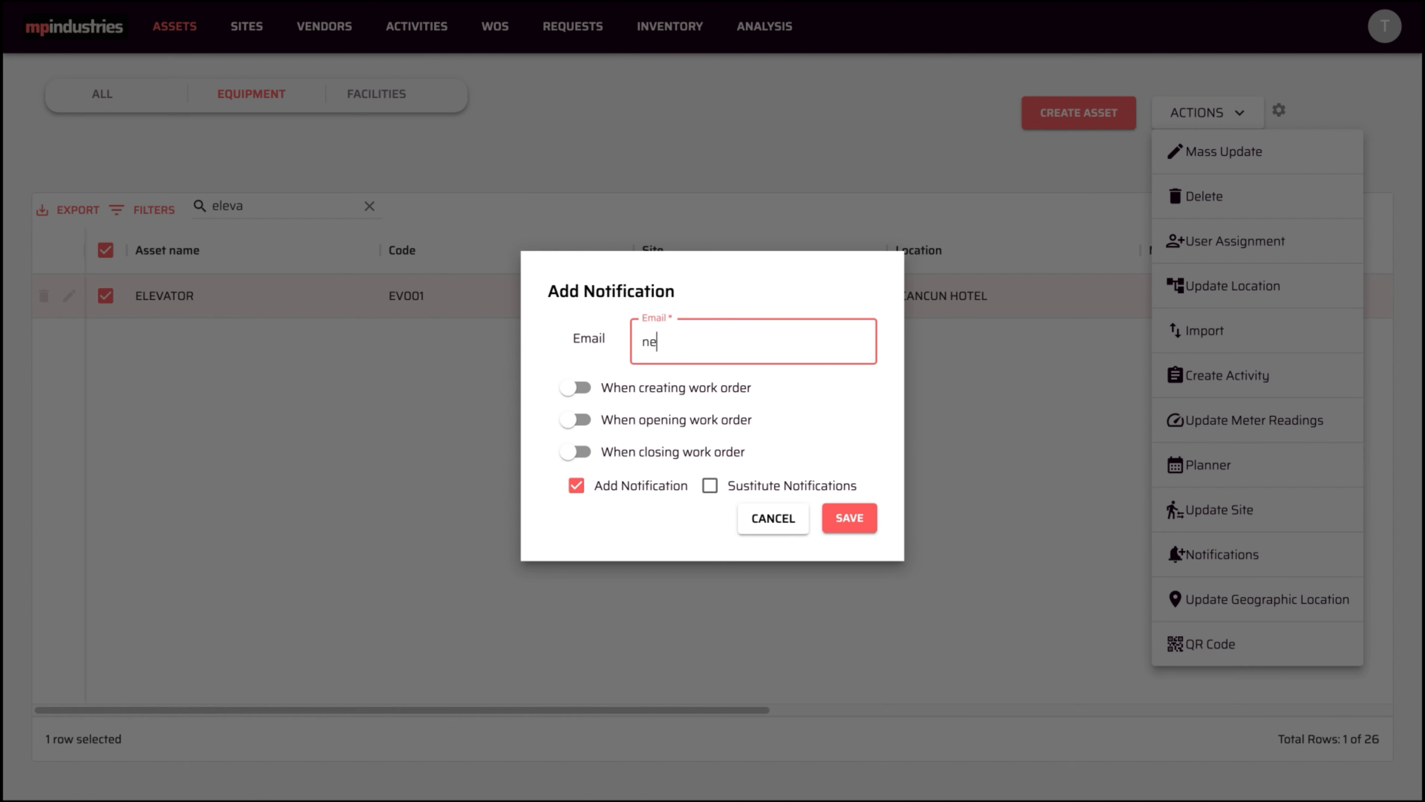
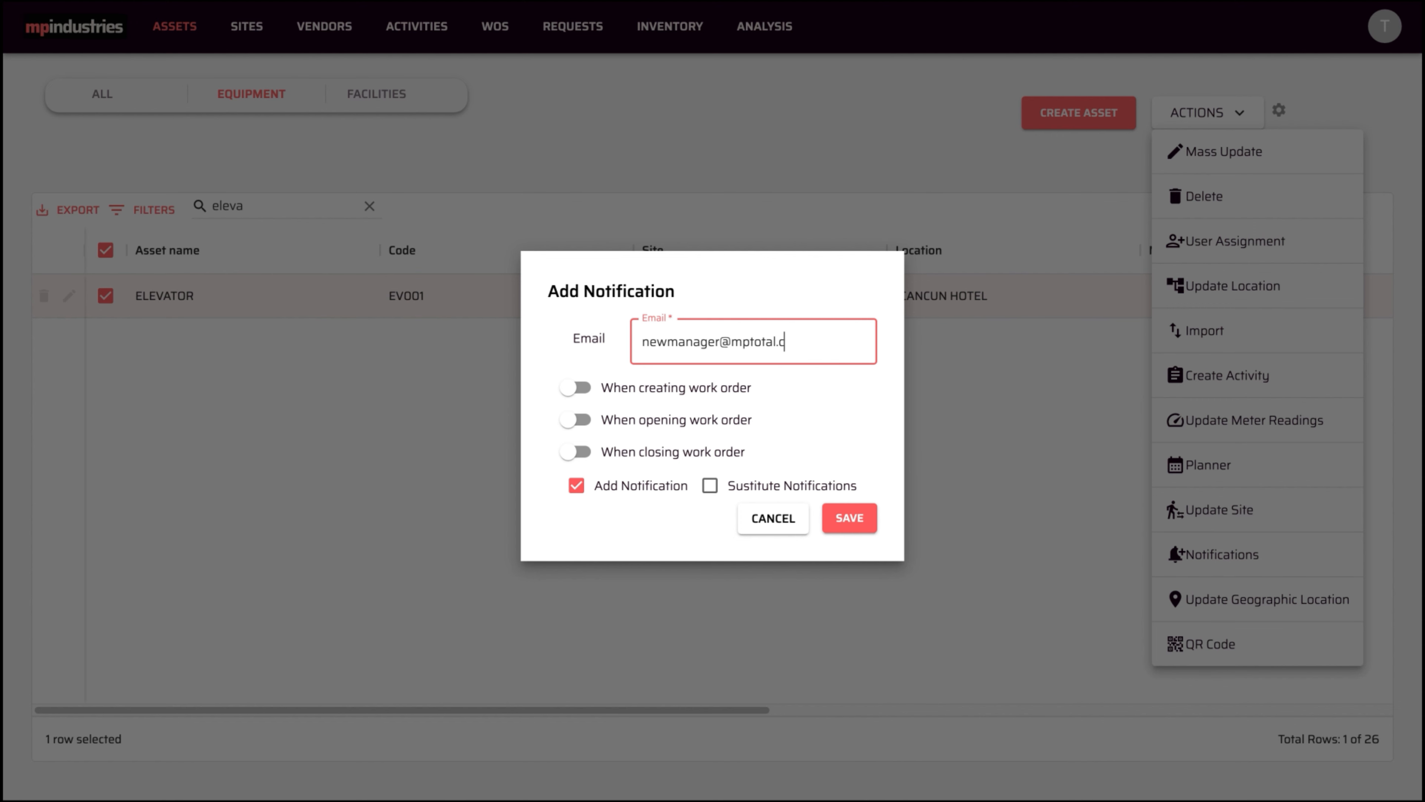
click(710, 485)
click(575, 419)
click(576, 452)
click(845, 516)
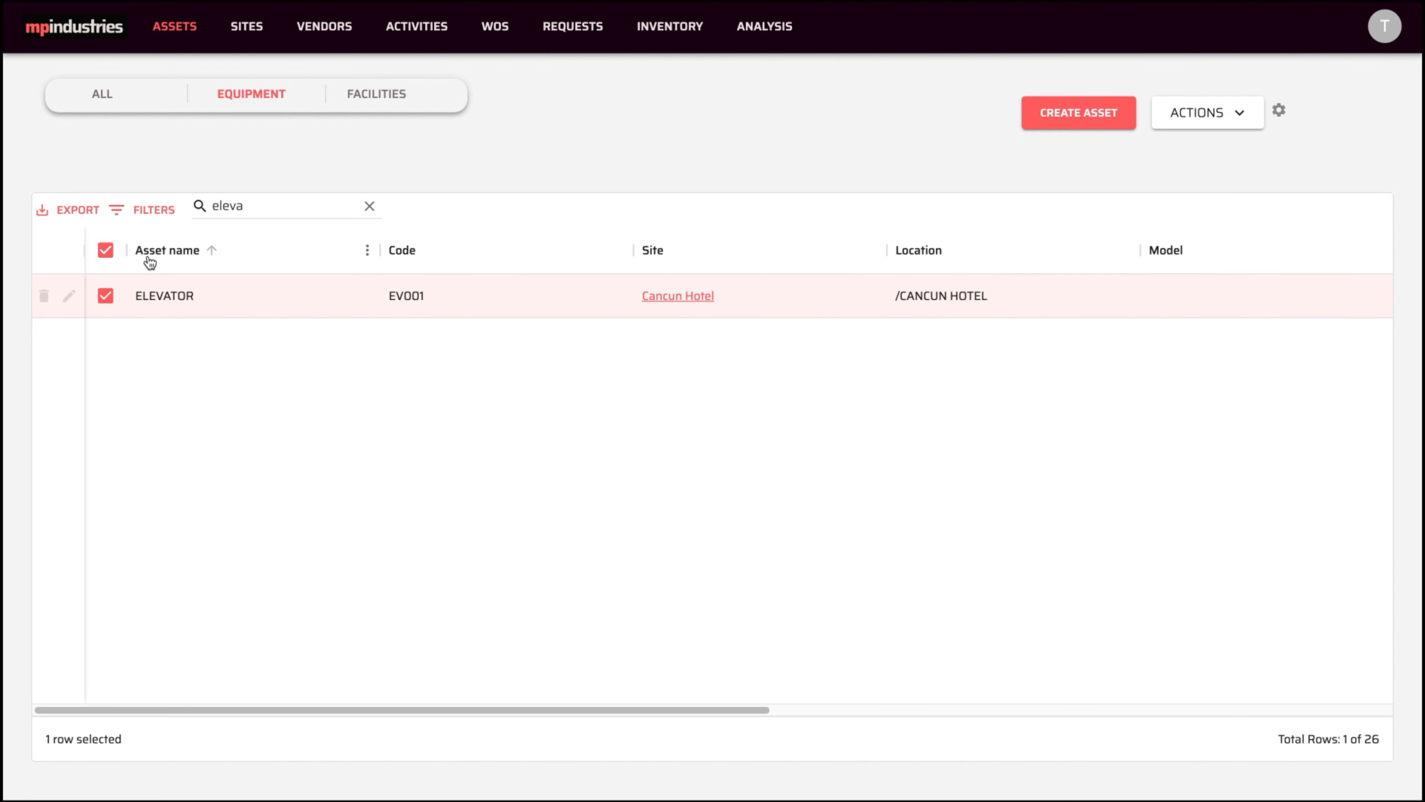
- Clear the ELEVATOR selection and search, then select Mini Split MS103 and MS202
click(105, 250)
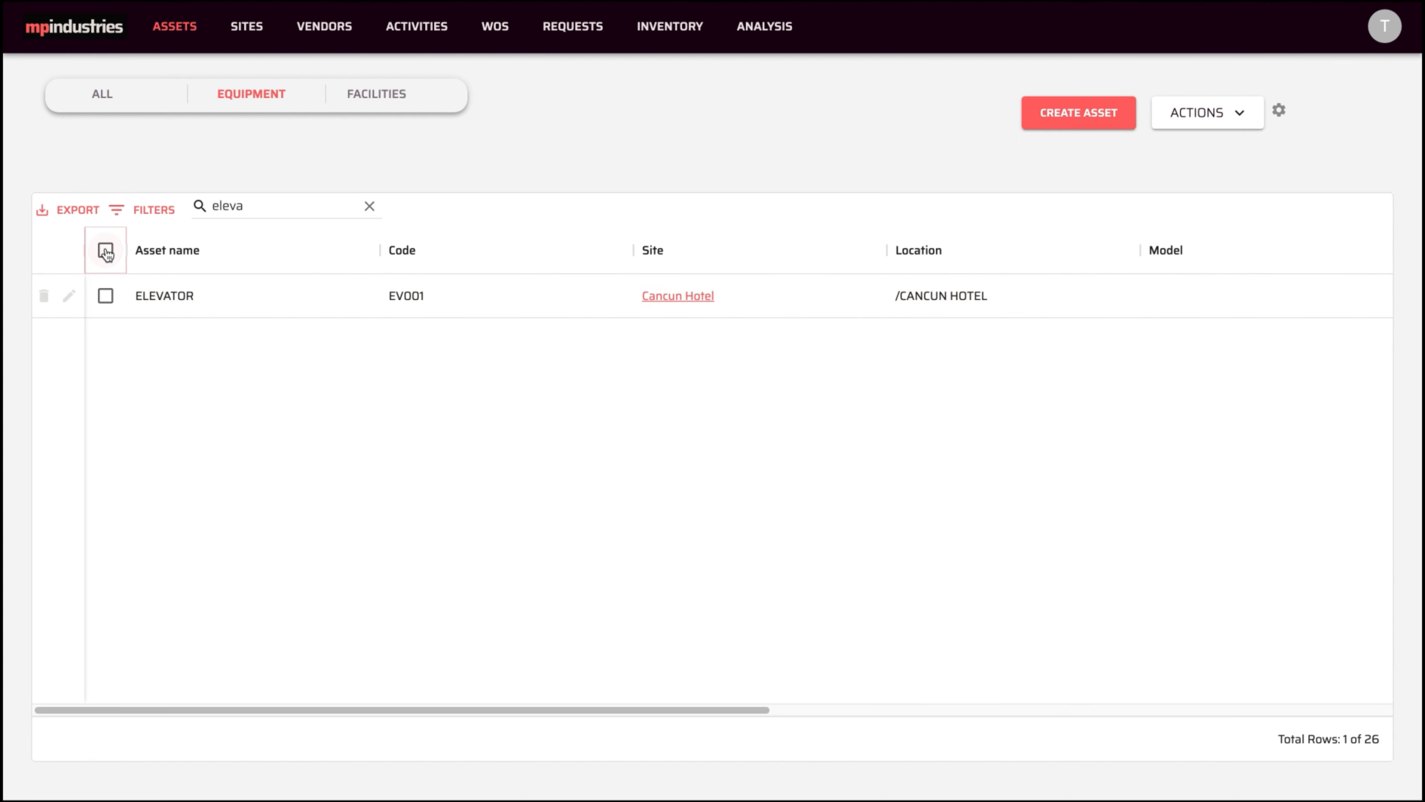
click(369, 207)
click(432, 164)
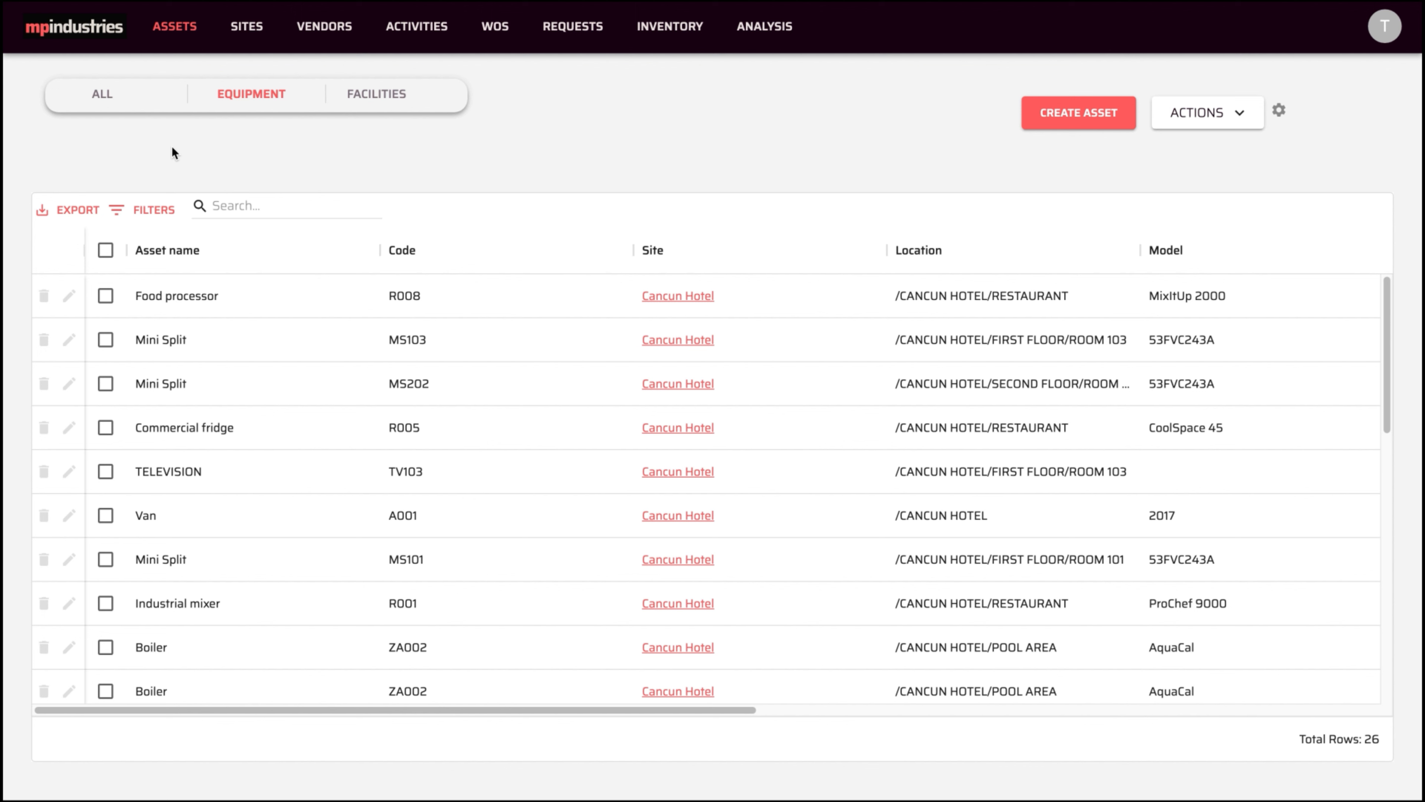
click(107, 344)
click(106, 384)
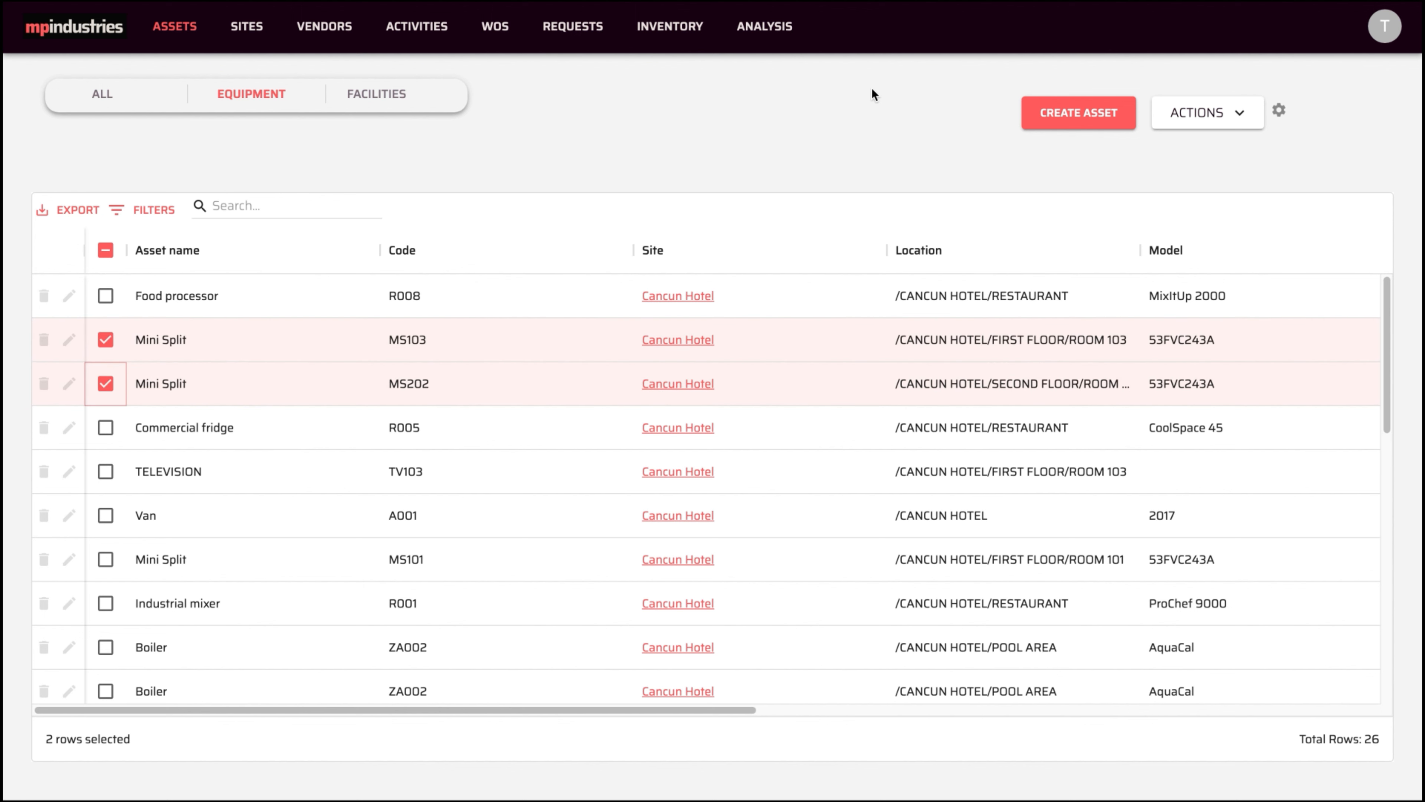
- Assign the technician user to both selected Mini Splits and save
click(1192, 111)
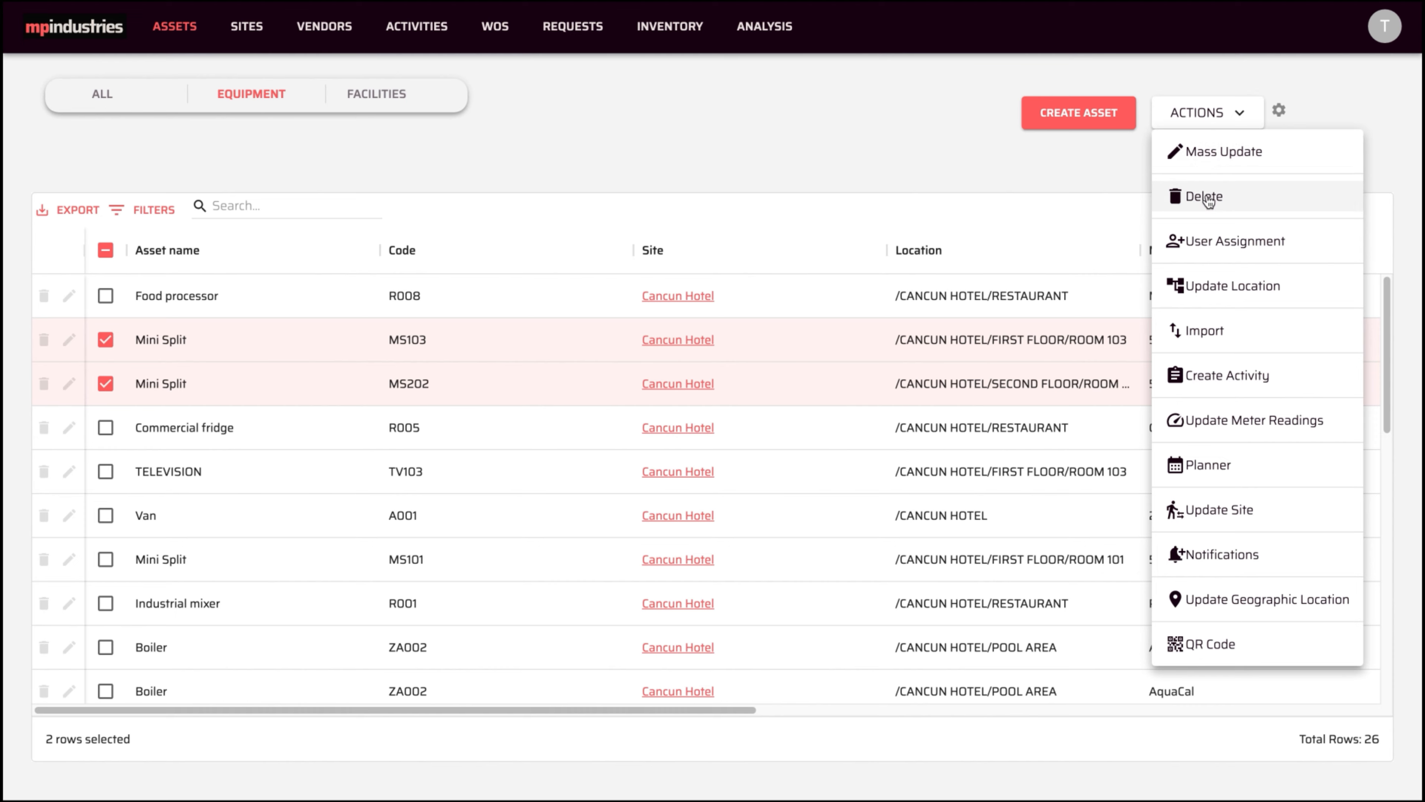
click(1202, 241)
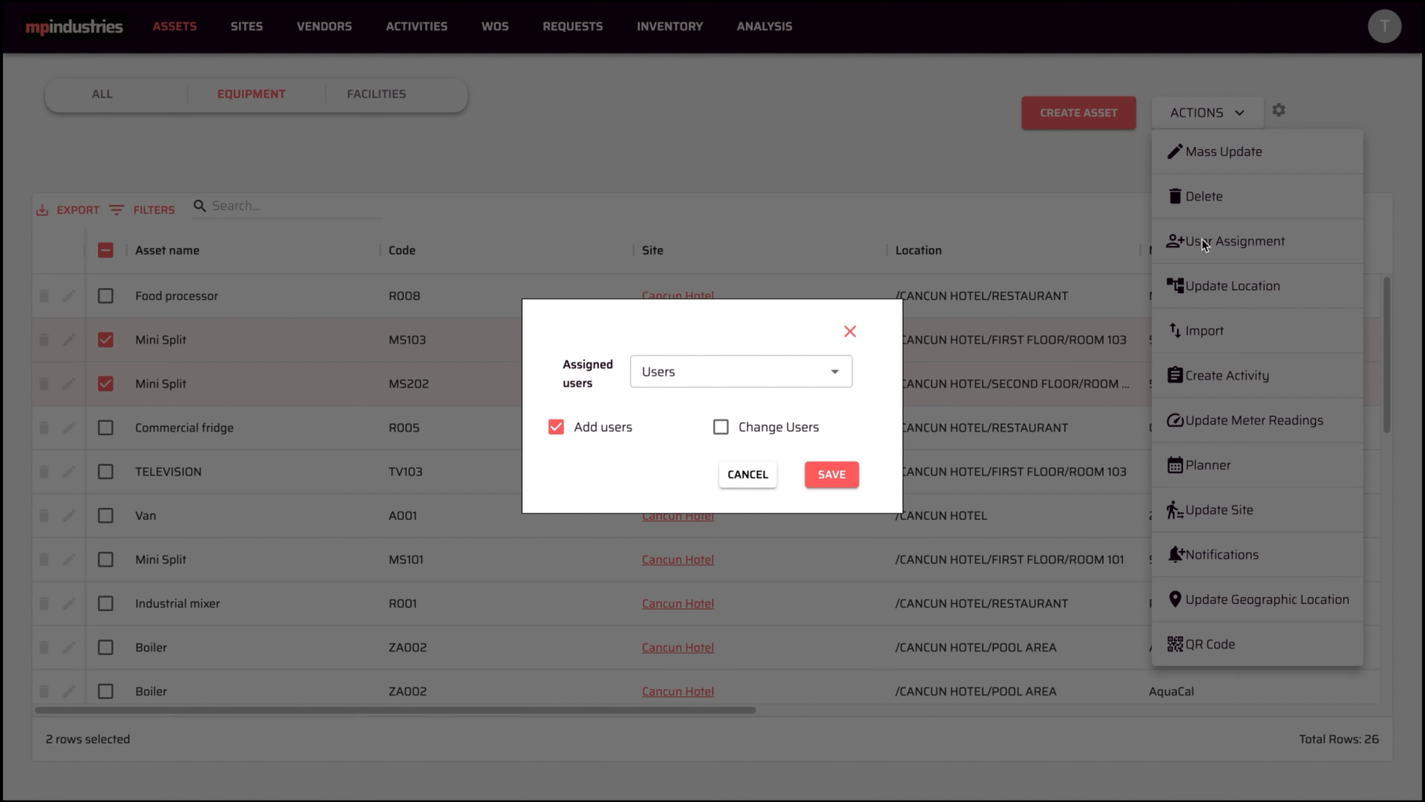
click(832, 371)
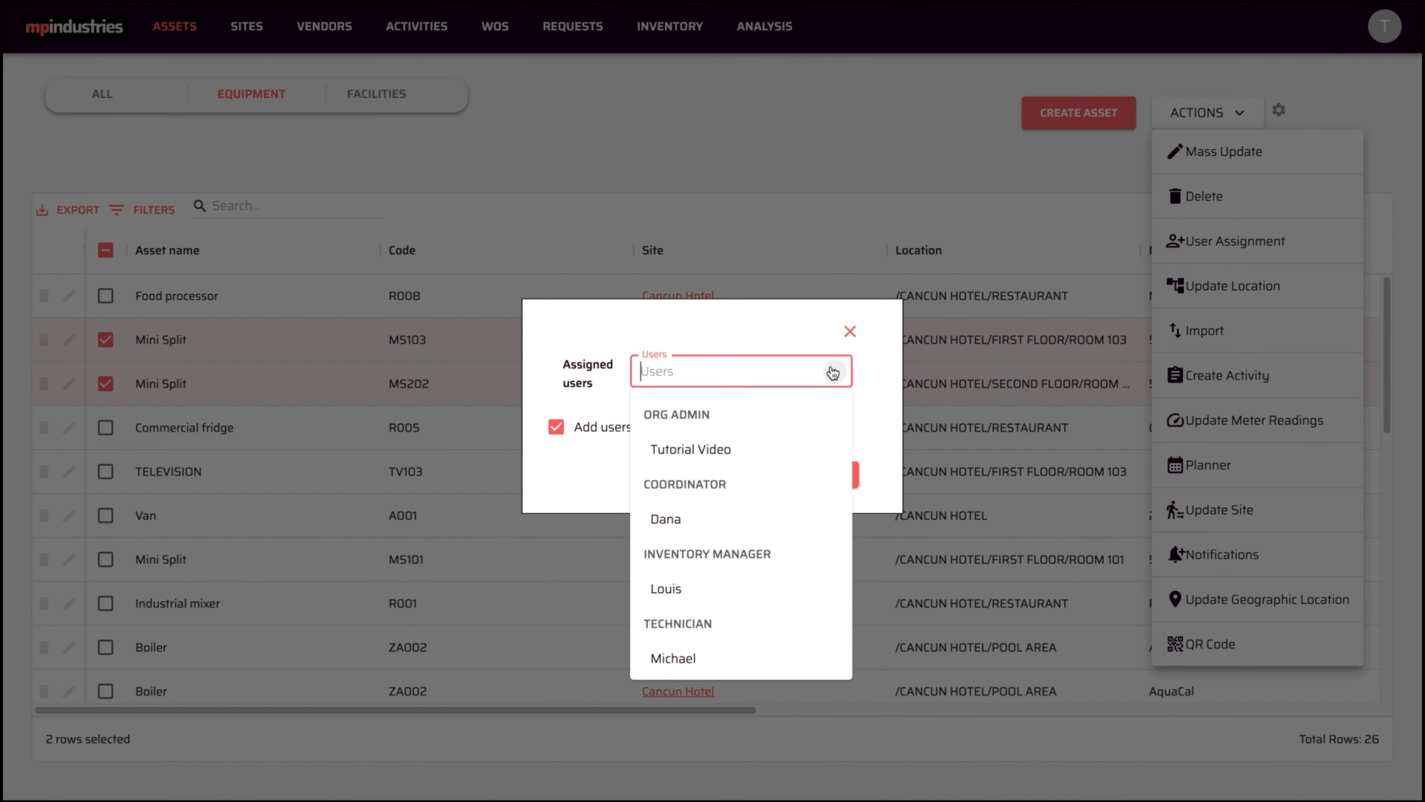
click(676, 665)
click(874, 476)
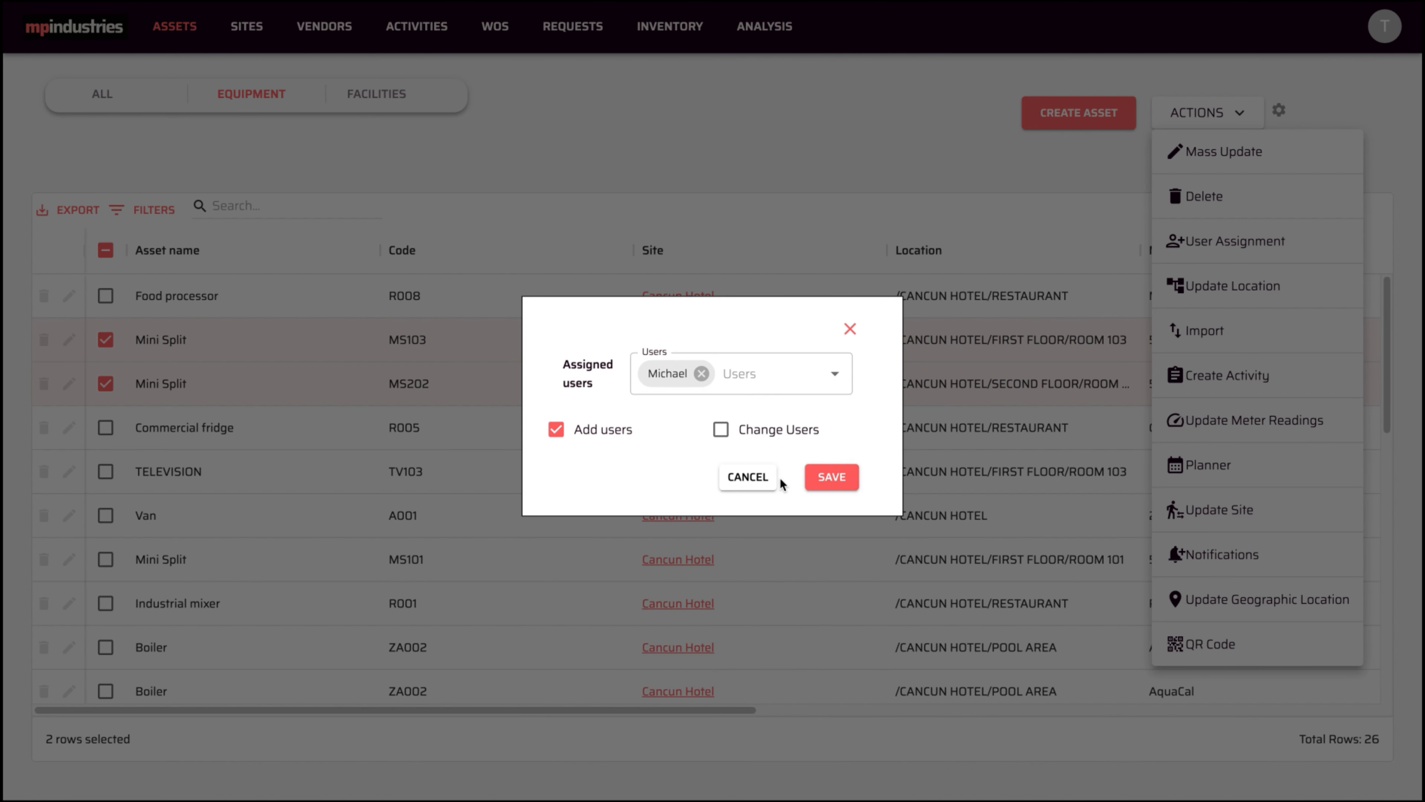
click(819, 480)
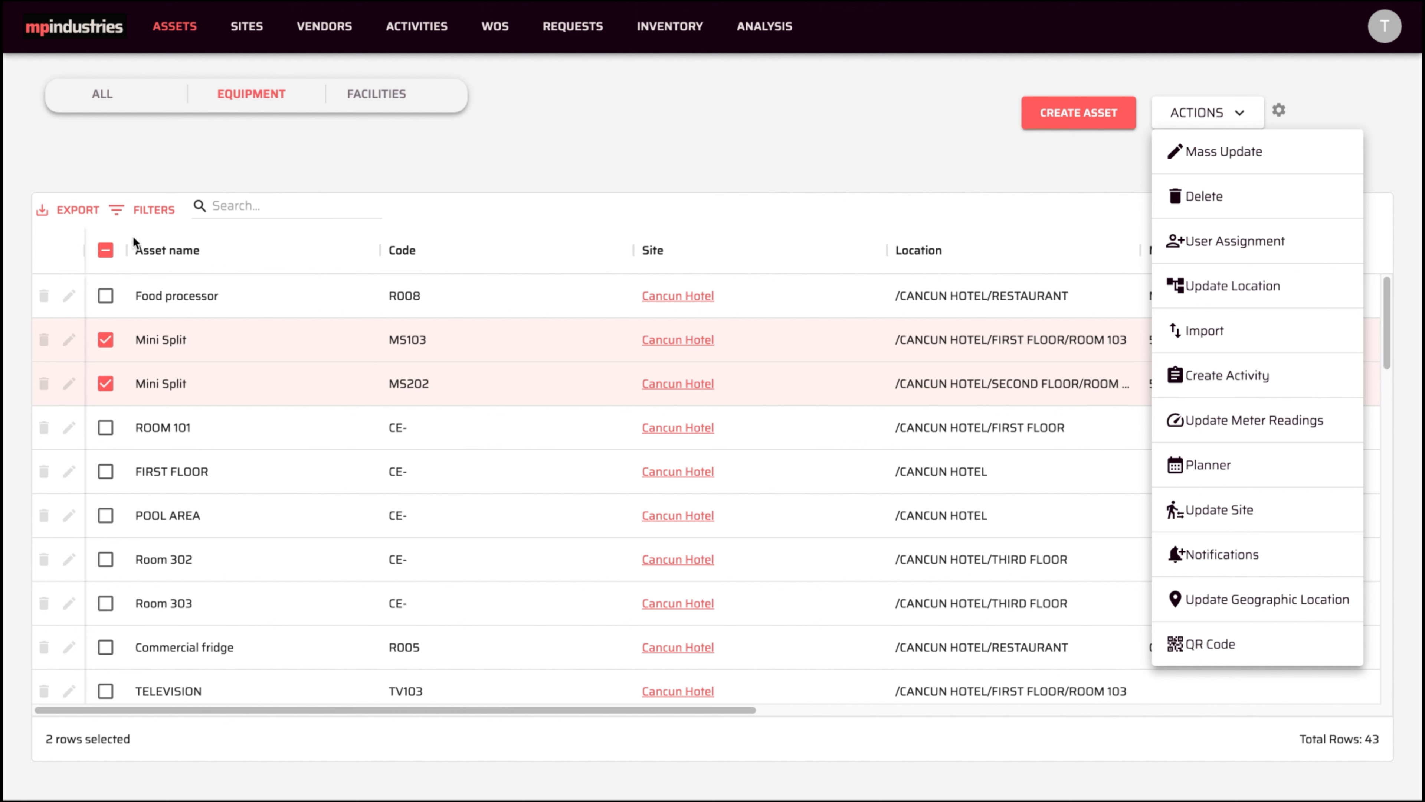
click(107, 249)
- Deselect the Mini Split assets, select Commercial fridge R005, and check the bulk actions list
click(105, 249)
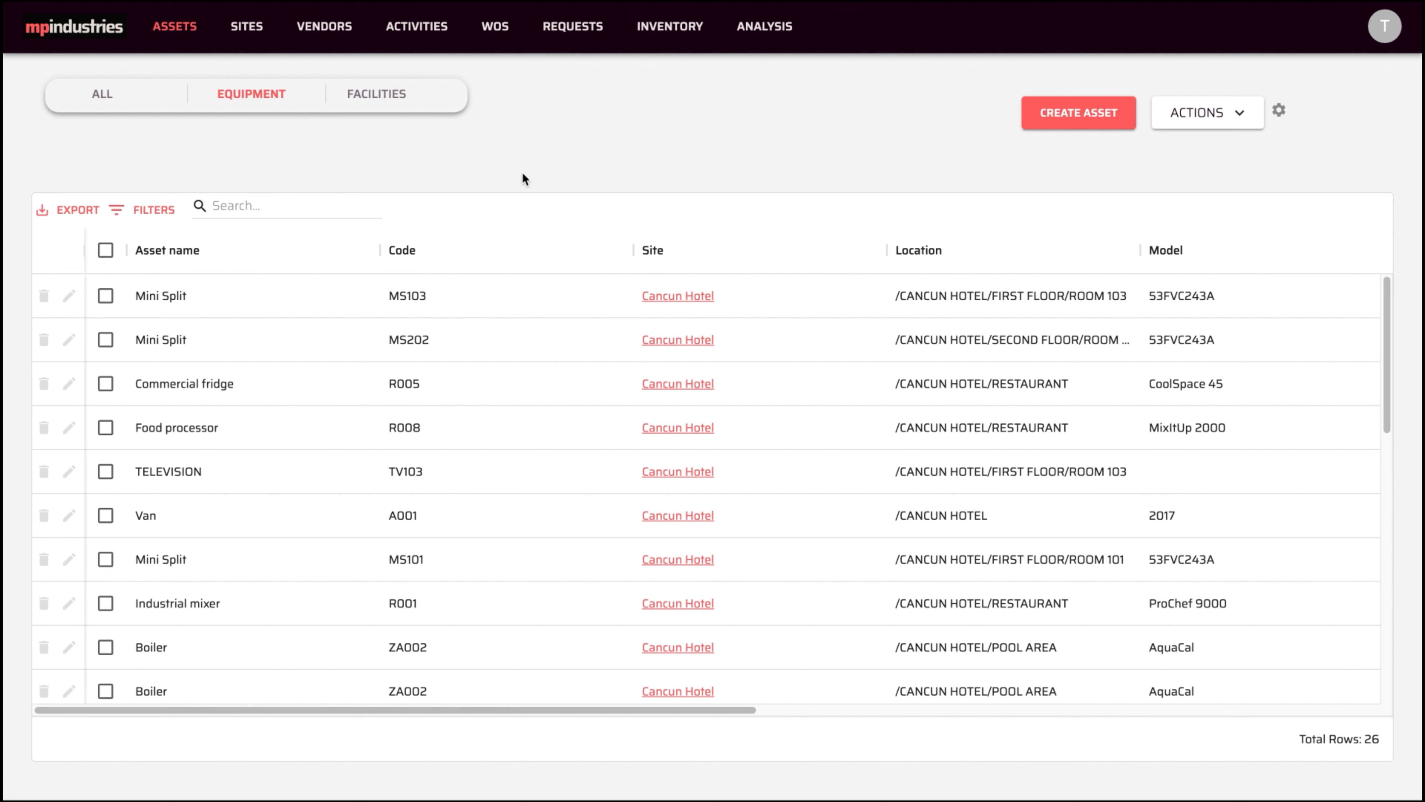
click(106, 385)
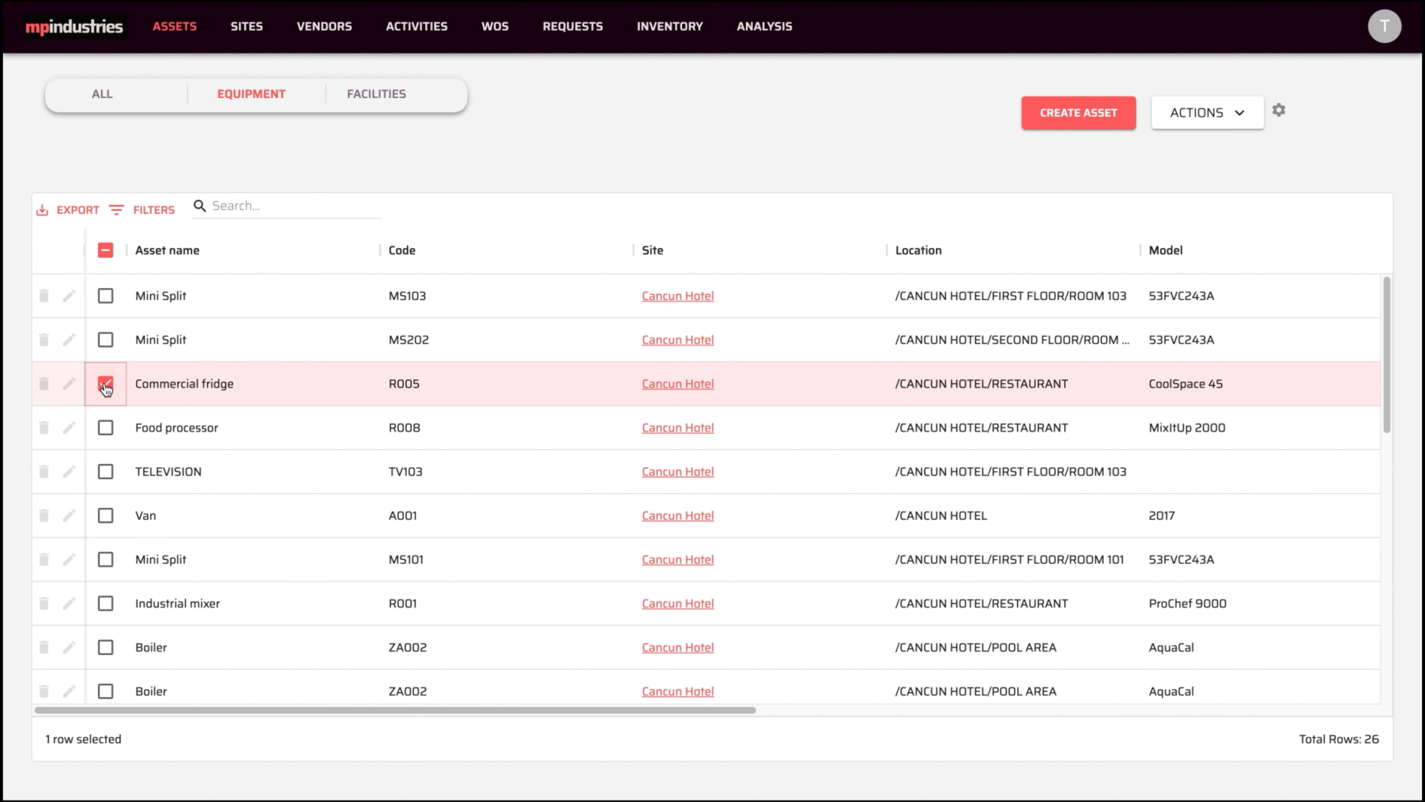
click(1201, 113)
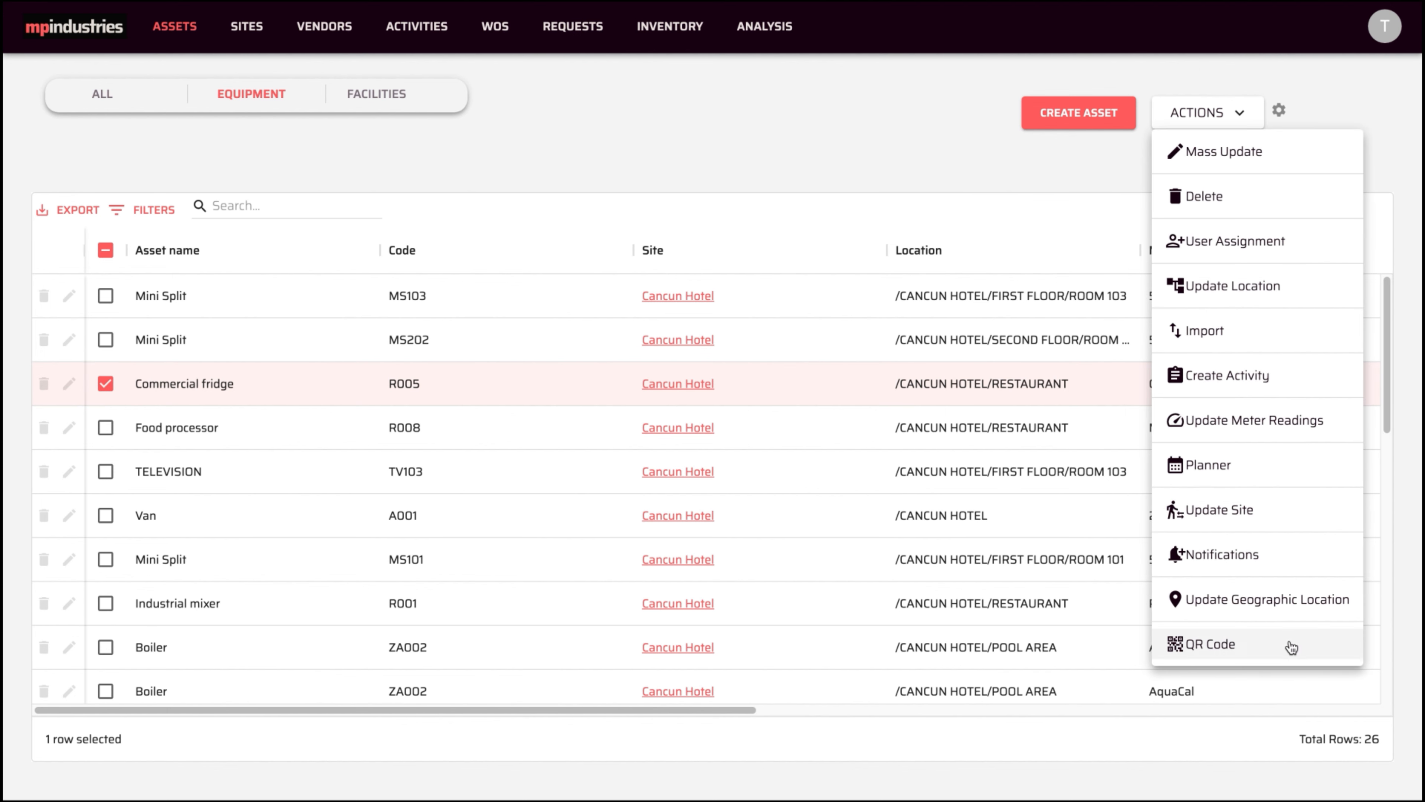
click(861, 162)
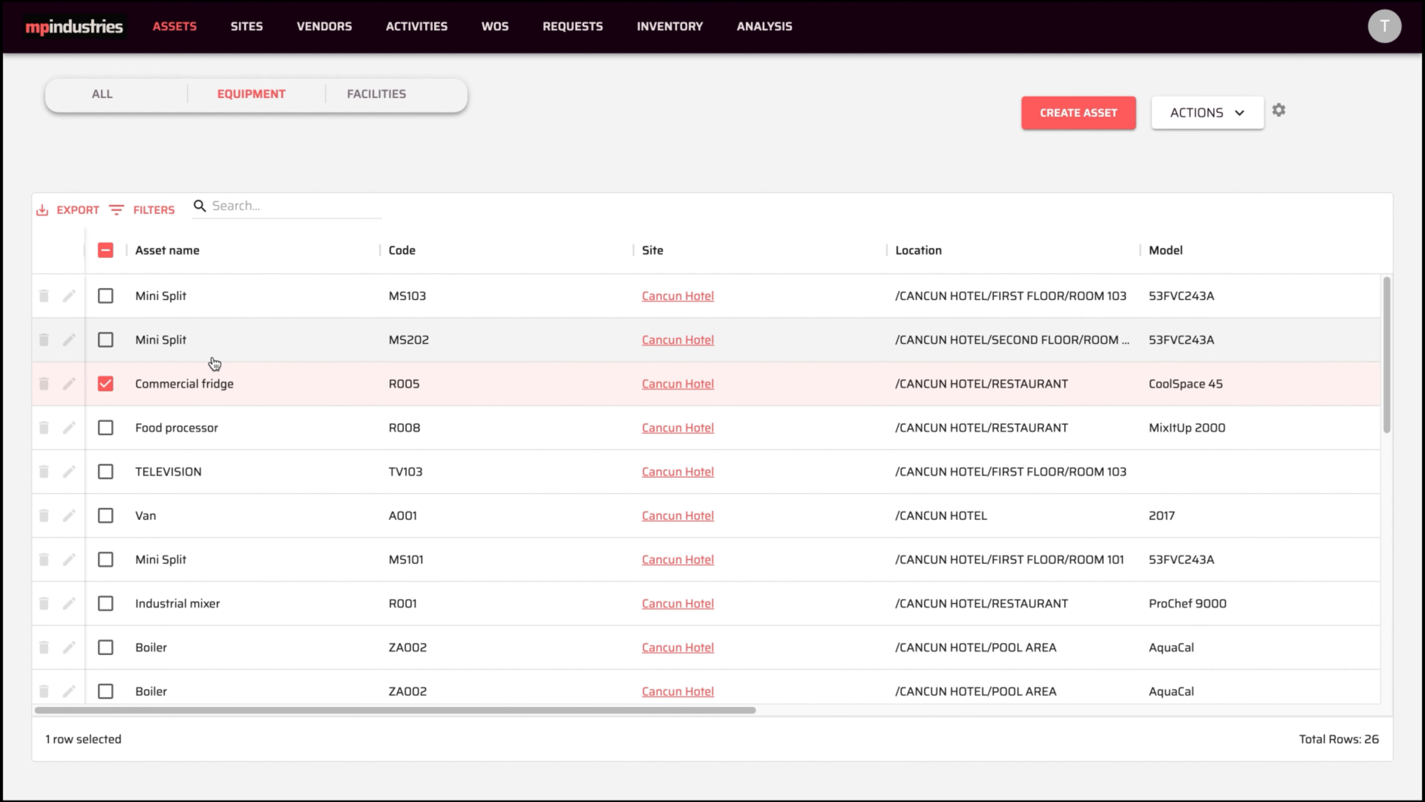
- Check Commercial fridge R005's timeline for the address, High priority and user updates, then open its Edit Asset form
click(193, 385)
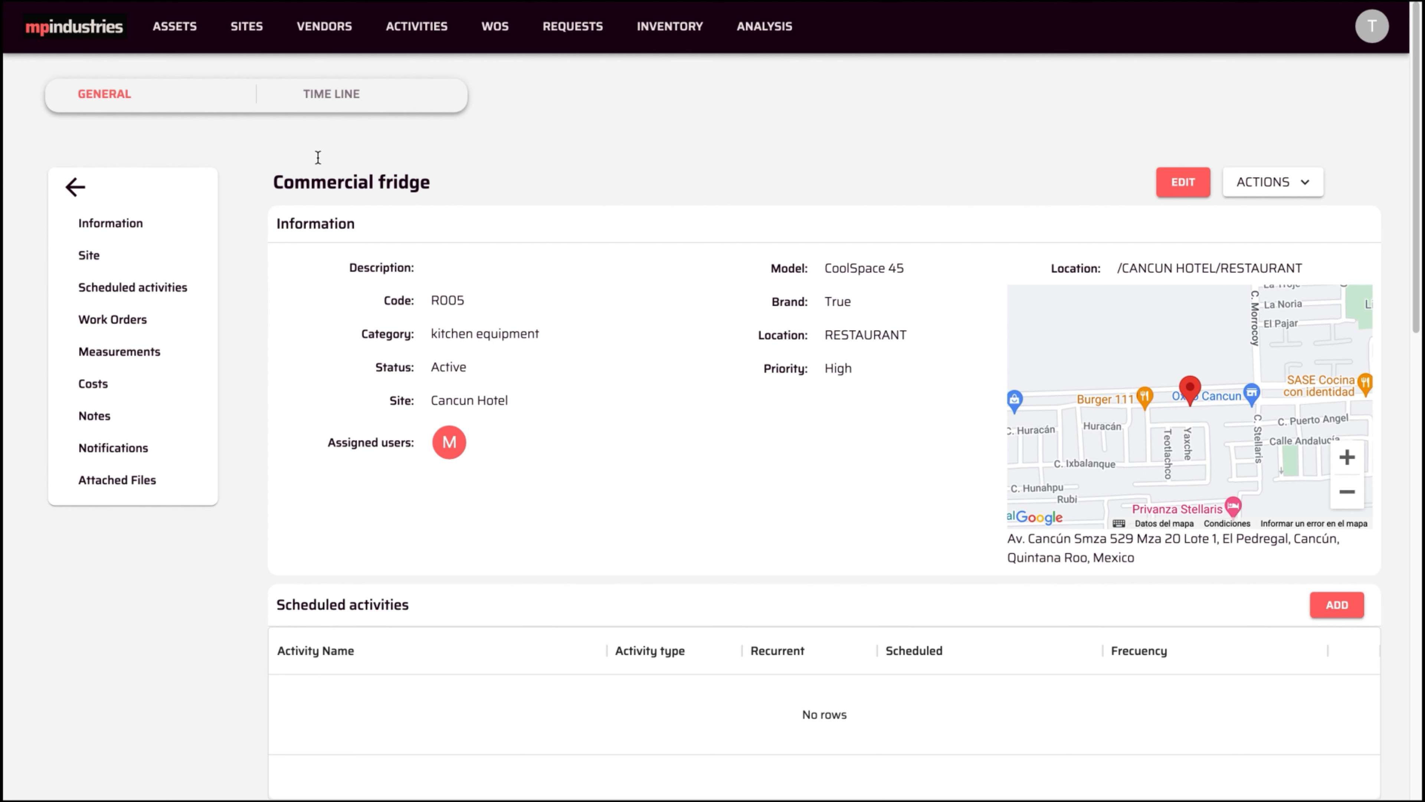
click(334, 96)
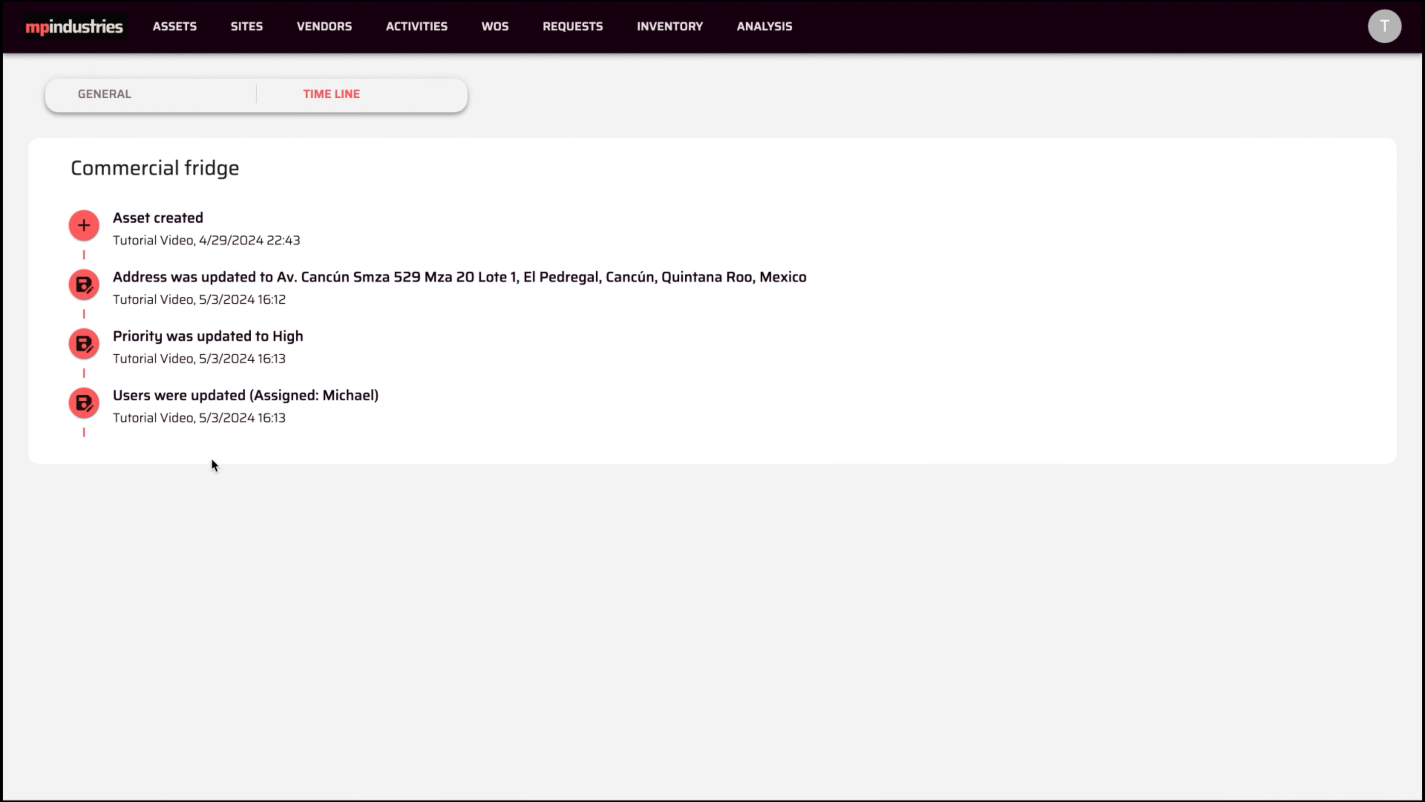
click(120, 100)
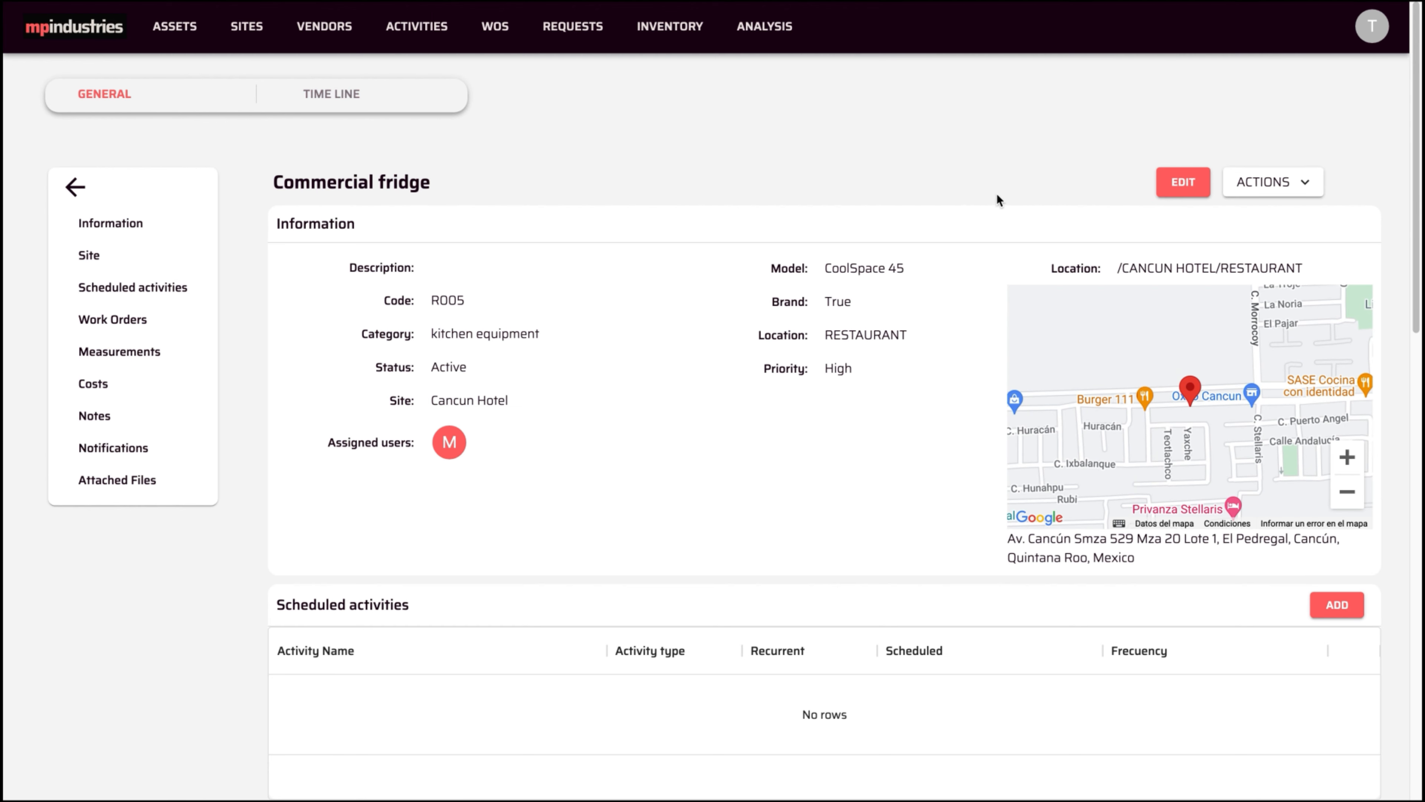
click(1174, 189)
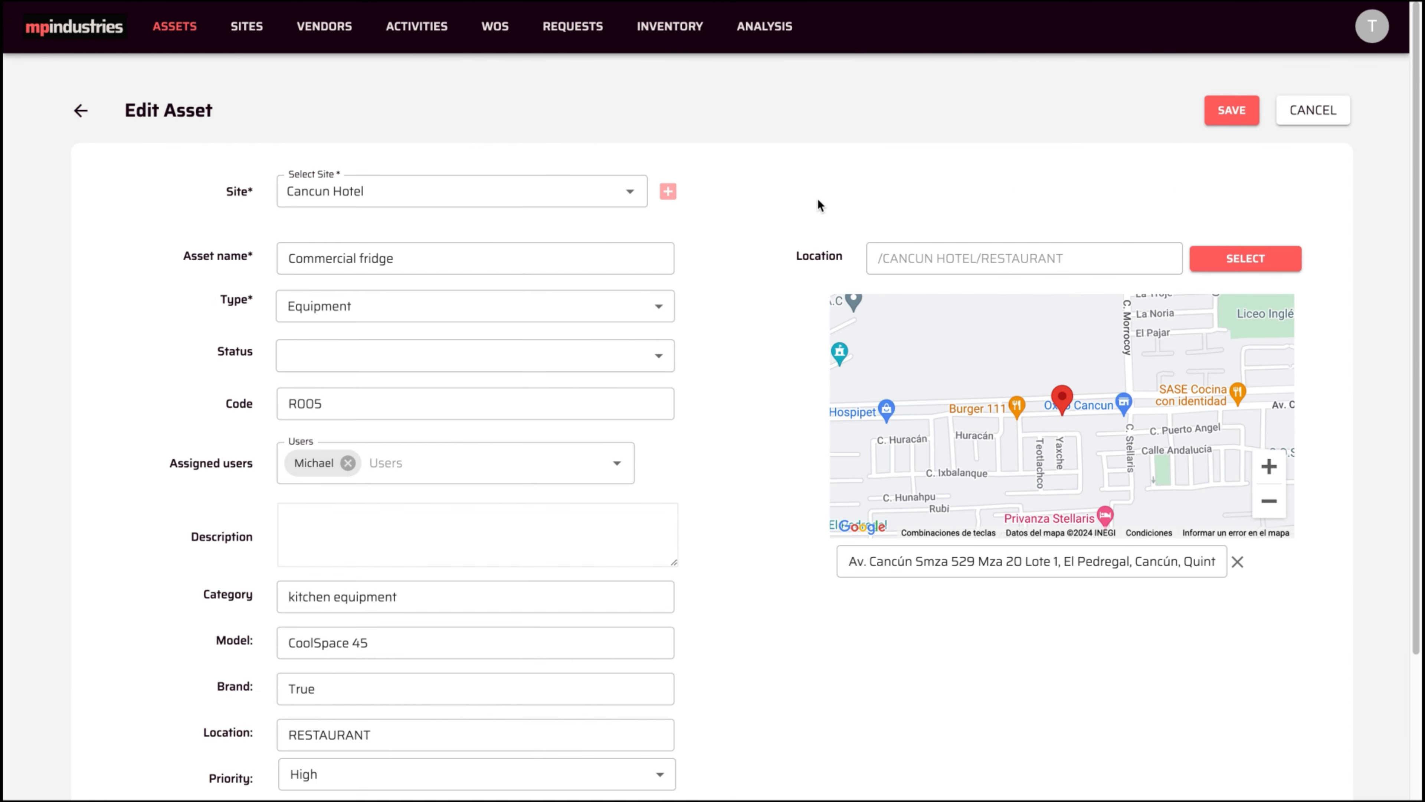
scroll(731, 319, down, 3)
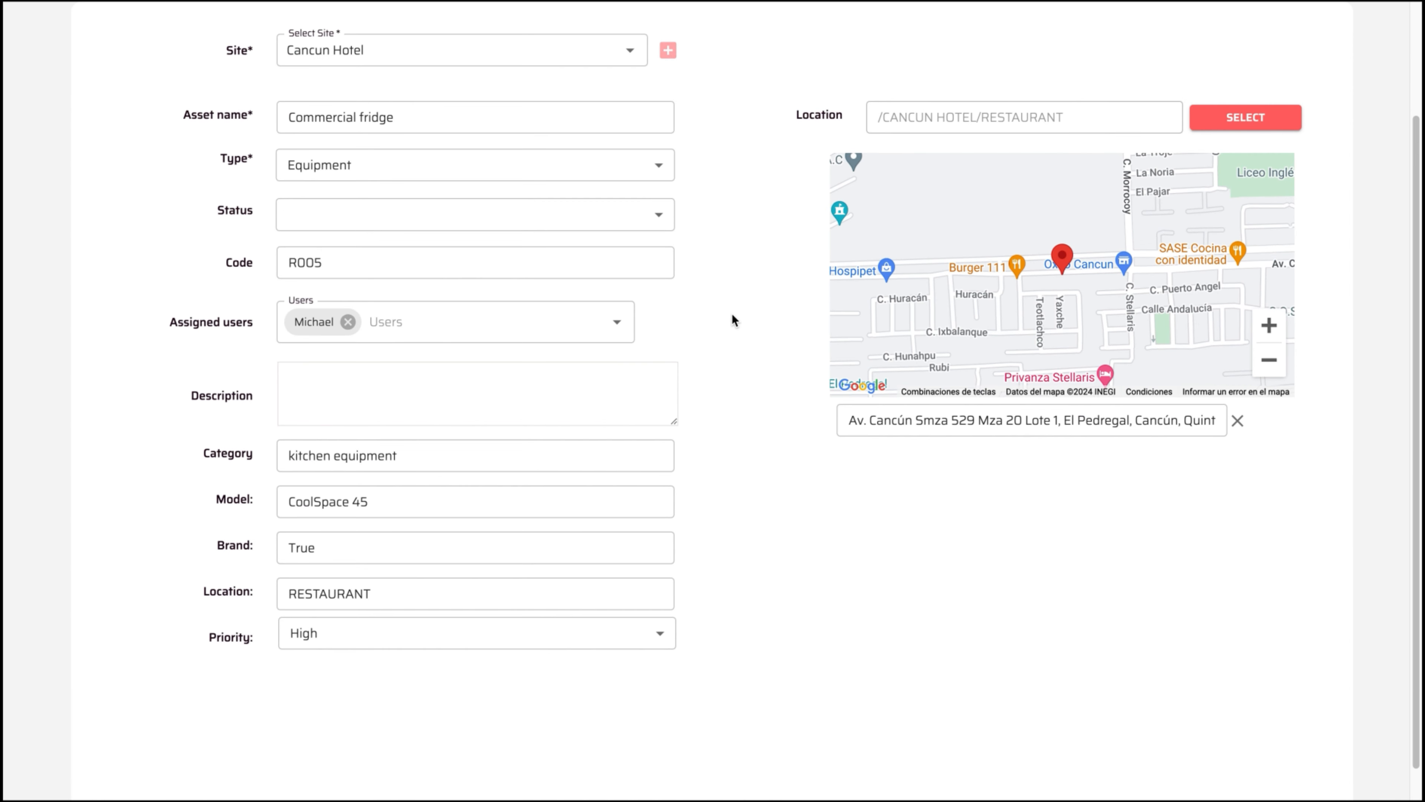